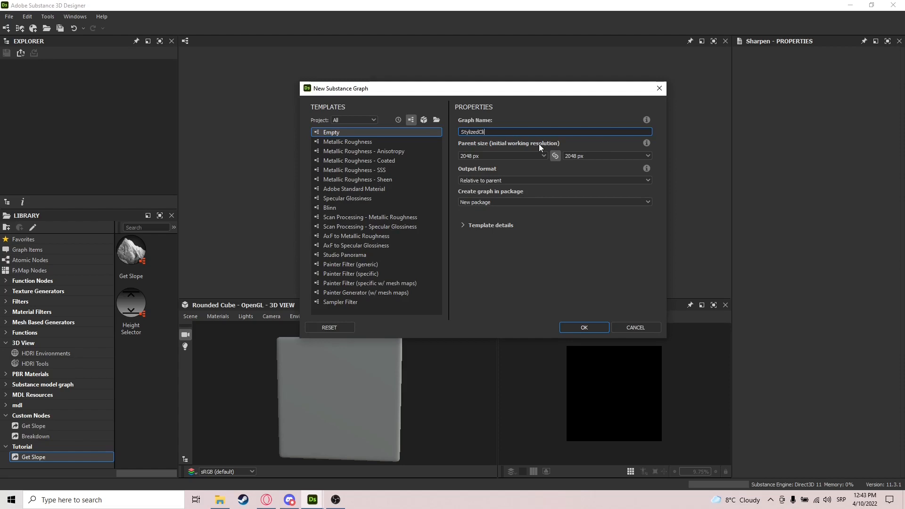
# Name the new Empty-template graph StylizedCliffMaterial and create it in a new package.
pyautogui.write('ffMaterial')
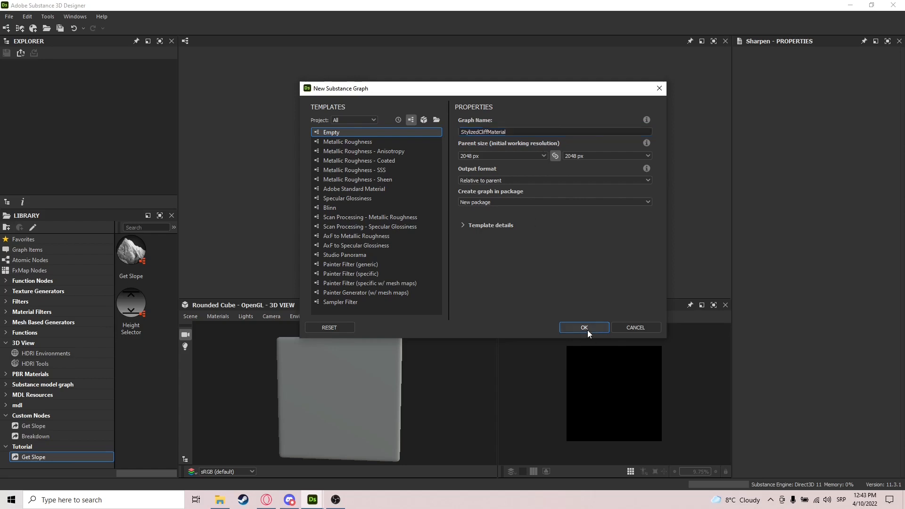
pyautogui.click(587, 329)
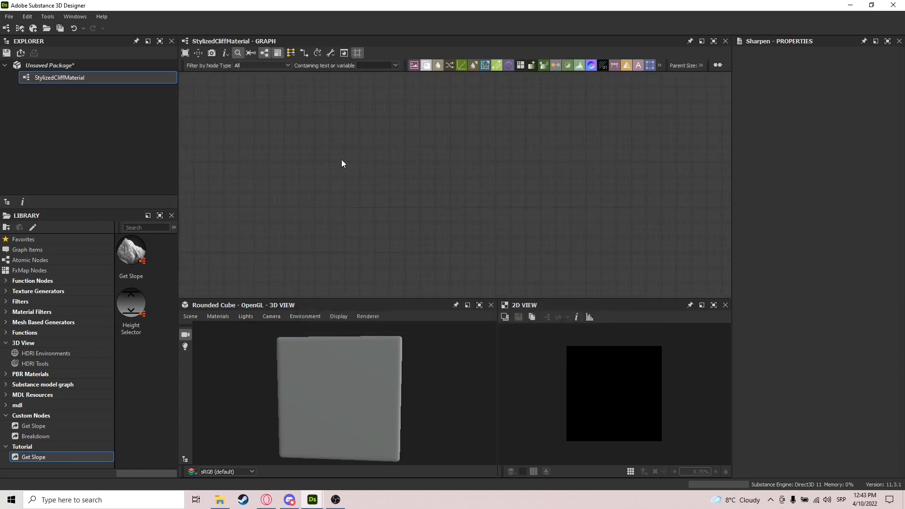
# Add a Base Material node to the empty graph.
pyautogui.rightClick(463, 169)
pyautogui.click(481, 161)
pyautogui.press('space')
pyautogui.write('gaussian spots 2')
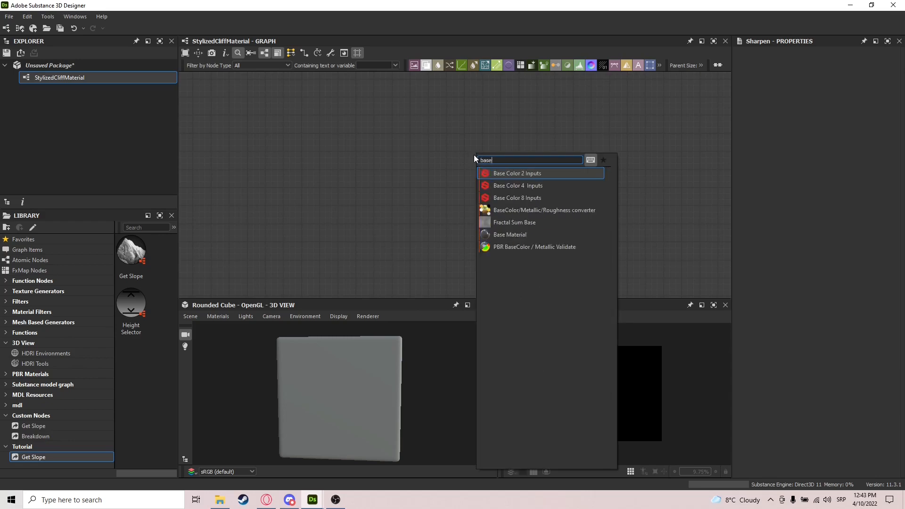
pyautogui.press('Return')
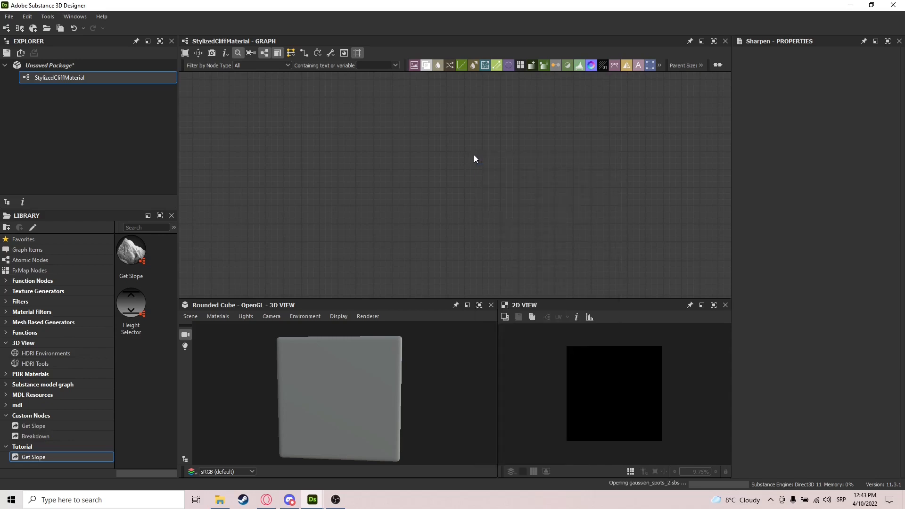
# Generate output nodes from the Base Material node, excluding hidden connectors, and delete the Base Material node itself.
pyautogui.rightClick(480, 151)
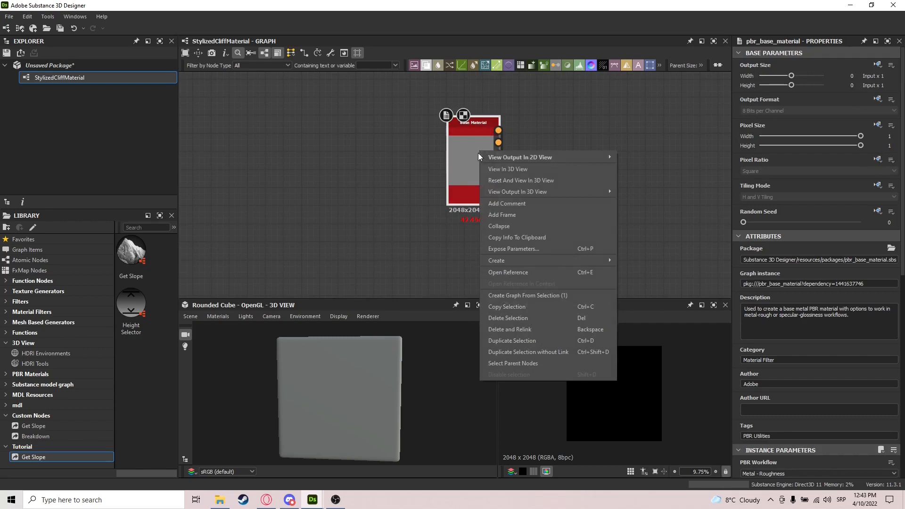
pyautogui.moveTo(503, 261)
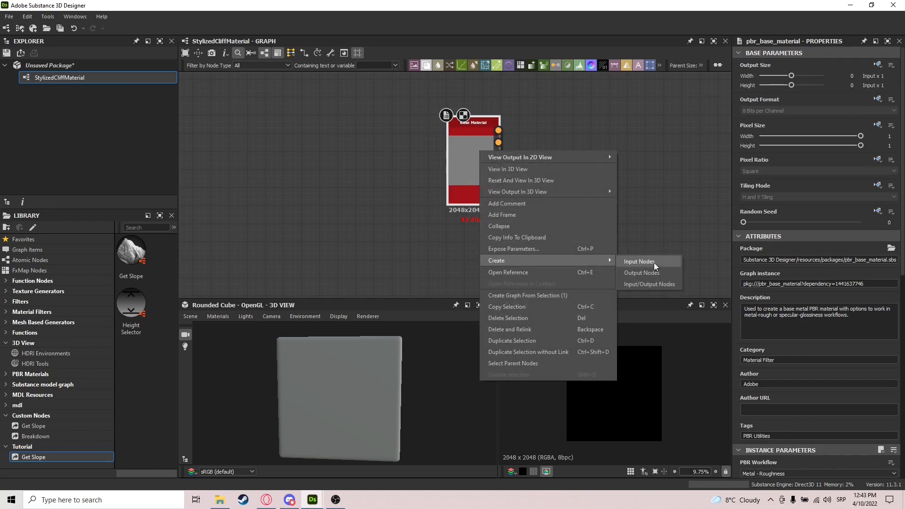
pyautogui.click(641, 272)
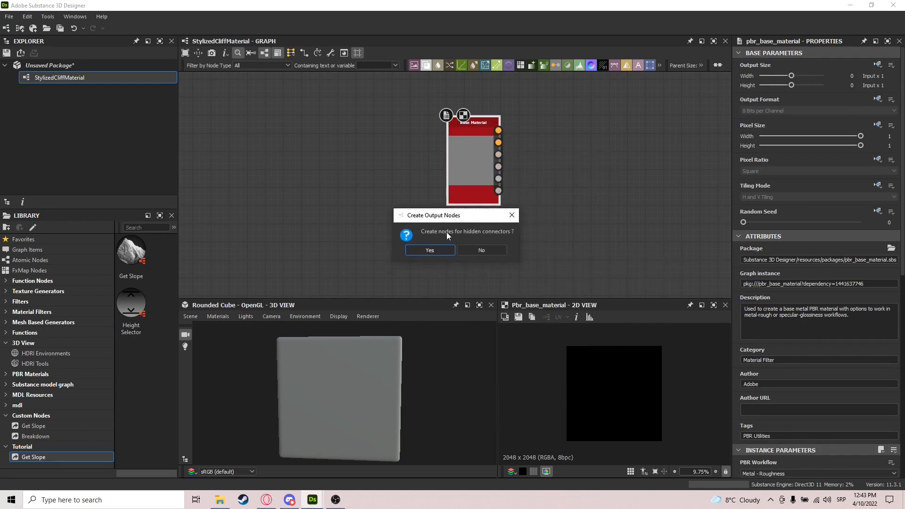
pyautogui.click(482, 253)
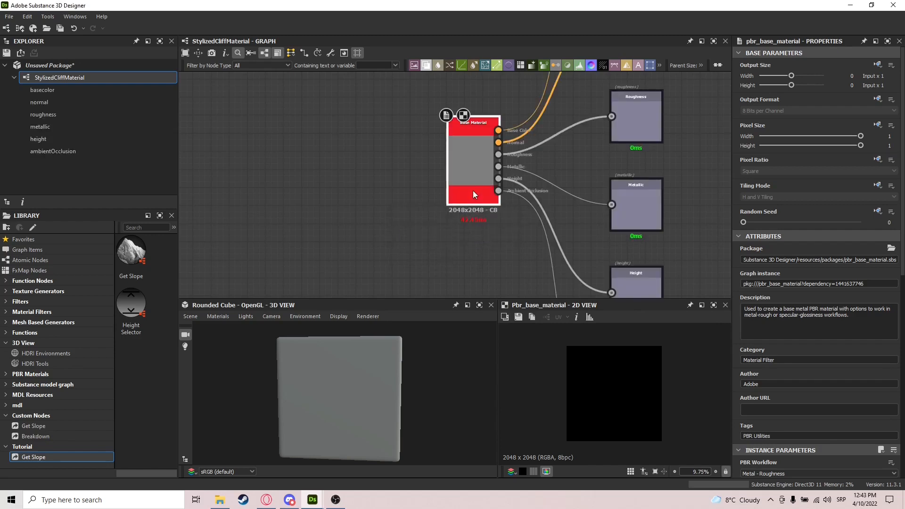
pyautogui.press('Delete')
# Add a Blend node in the empty area ahead of the output nodes.
pyautogui.moveTo(580, 142); pyautogui.dragTo(563, 242, button='middle')
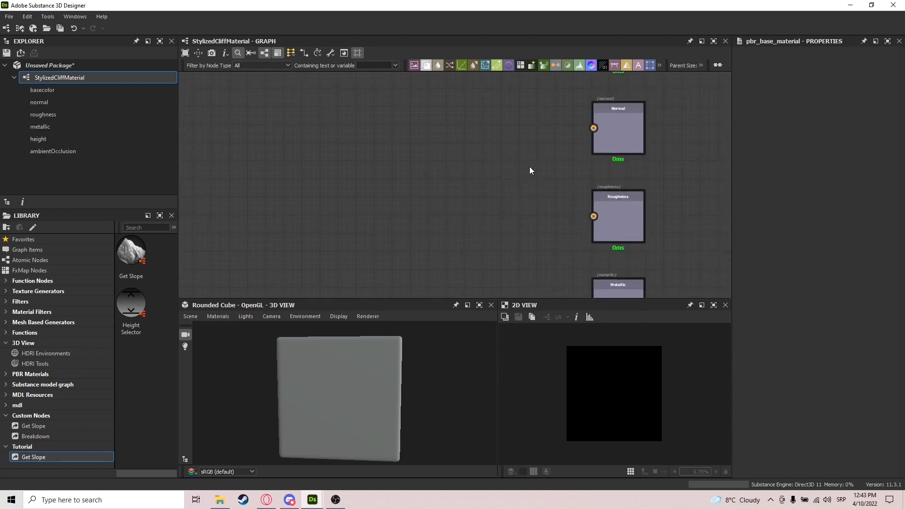
pyautogui.moveTo(536, 160); pyautogui.dragTo(537, 211, button='middle')
pyautogui.scroll(-3, 540, 165)
pyautogui.moveTo(532, 140); pyautogui.dragTo(573, 104, button='middle')
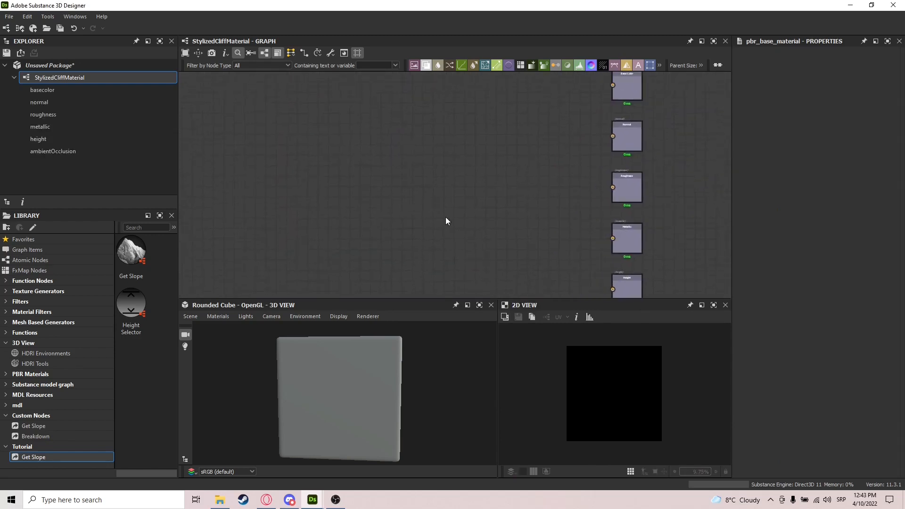
pyautogui.scroll(1, 445, 217)
pyautogui.press('space')
pyautogui.write('blend')
pyautogui.press('Return')
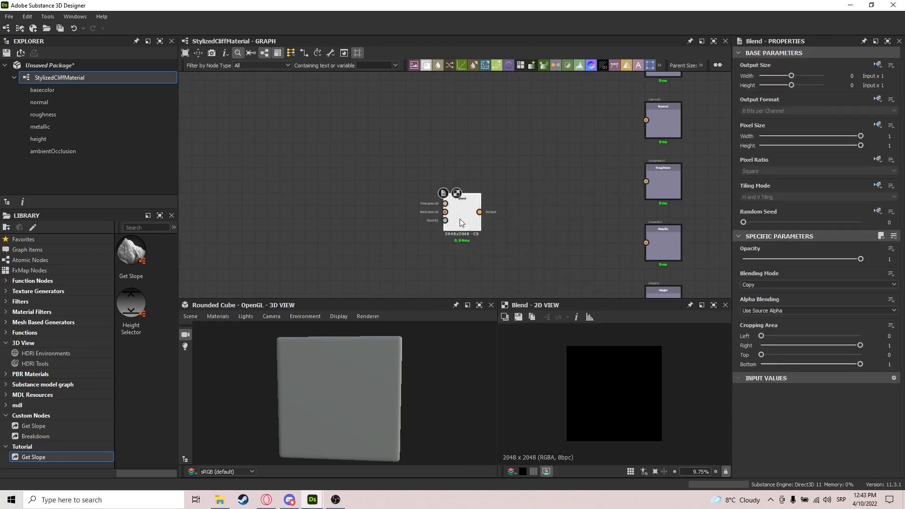
# Add a Shape node and connect its output to both the foreground and background inputs of the Blend node.
pyautogui.press('space')
pyautogui.write('shape')
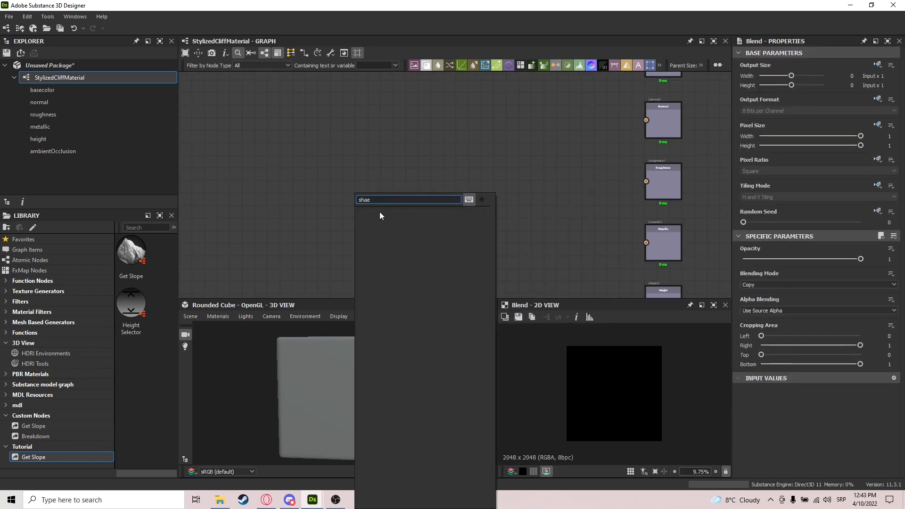
pyautogui.click(380, 213)
pyautogui.moveTo(366, 212); pyautogui.dragTo(445, 217)
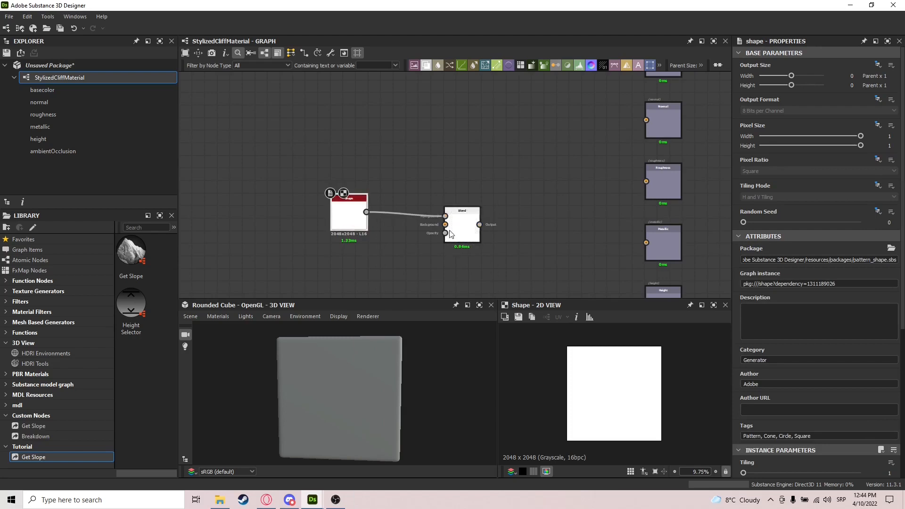
pyautogui.moveTo(376, 211); pyautogui.dragTo(366, 212)
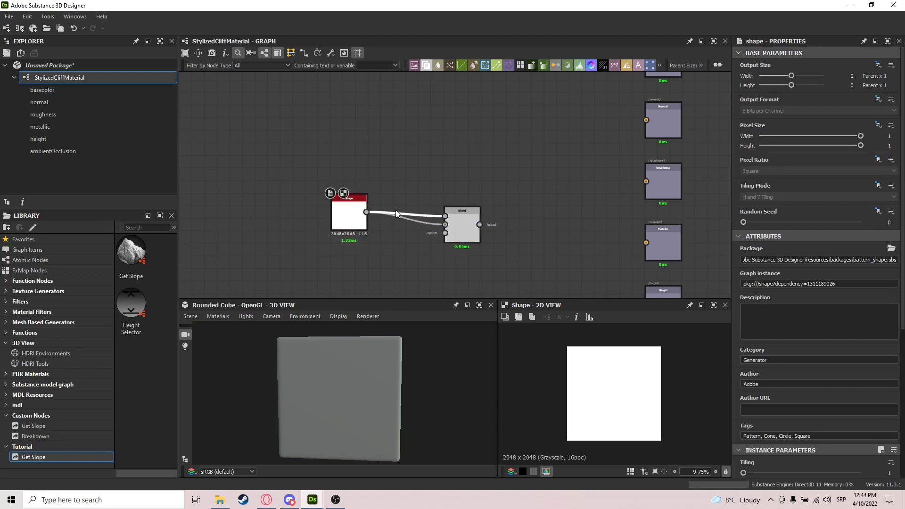
# Create a Normal node fed by the Blend node's output, placed beside the Normal output node.
pyautogui.moveTo(500, 221); pyautogui.dragTo(436, 239, button='middle')
pyautogui.moveTo(417, 241); pyautogui.dragTo(522, 140)
pyautogui.write('normal')
pyautogui.press('Return')
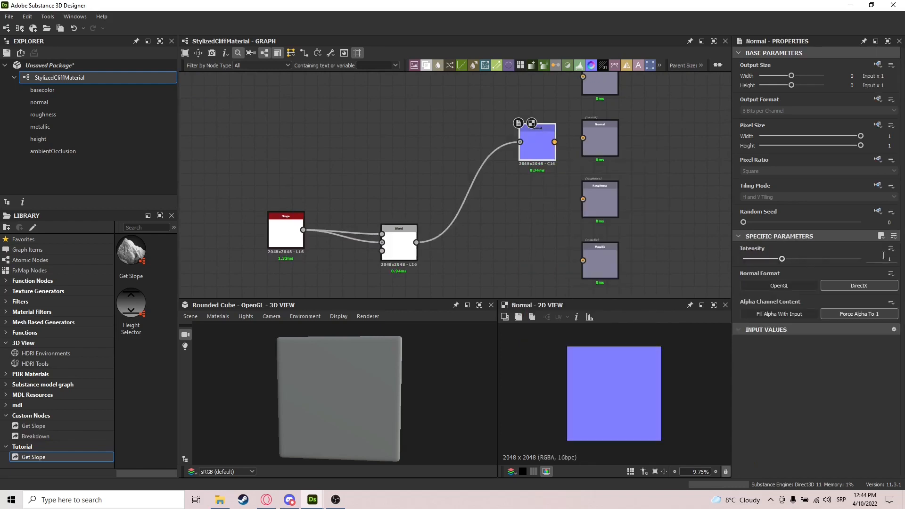
# Set the Normal node's intensity to 15 and connect it to the Normal output node.
pyautogui.click(889, 259)
pyautogui.write('15')
pyautogui.press('Return')
pyautogui.moveTo(554, 142); pyautogui.dragTo(536, 138)
pyautogui.rightClick(541, 154)
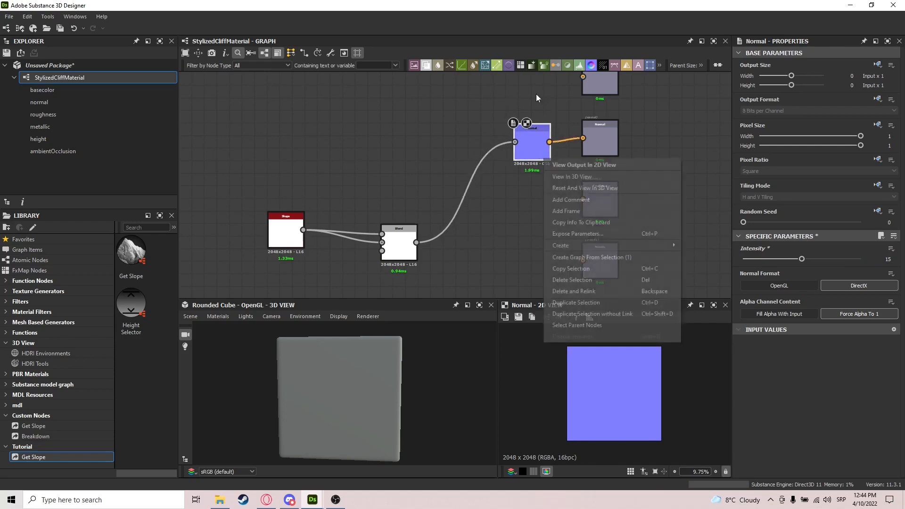
# Add a Uniform Color node beside the Base Color output node.
pyautogui.moveTo(535, 94); pyautogui.dragTo(535, 146, button='middle')
pyautogui.scroll(2, 535, 145)
pyautogui.press('space')
pyautogui.write('uniform')
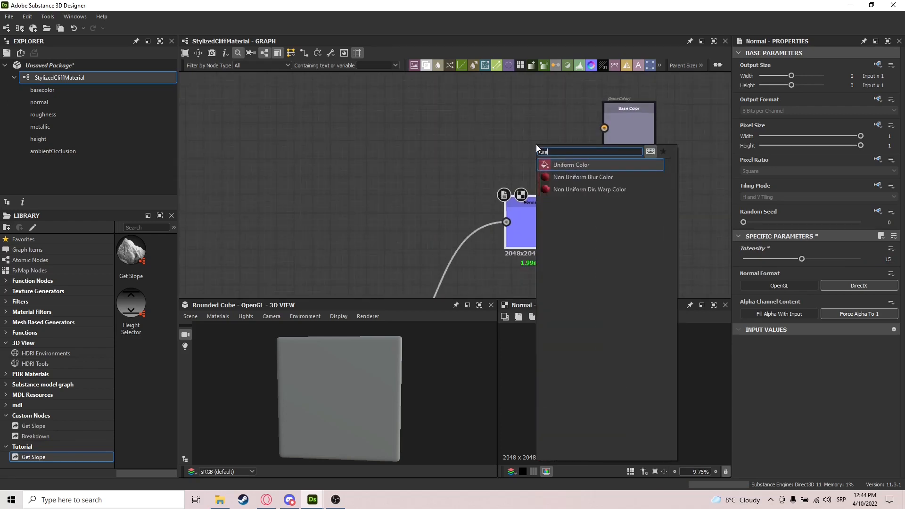
pyautogui.press('Return')
pyautogui.moveTo(536, 143); pyautogui.dragTo(532, 133)
# Set the Uniform Color to light grey #c1c1c1 and connect the node to the Base Color output.
pyautogui.click(760, 287)
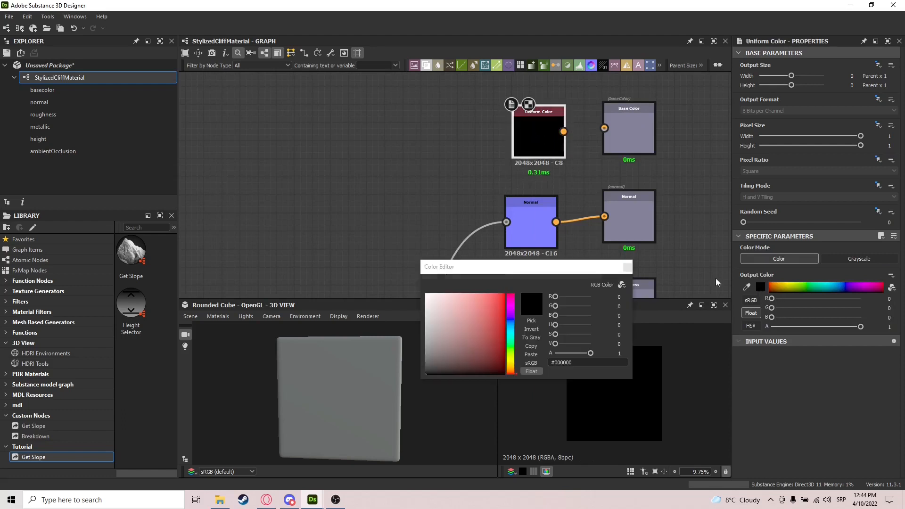
pyautogui.click(421, 319)
pyautogui.moveTo(421, 319); pyautogui.dragTo(415, 313)
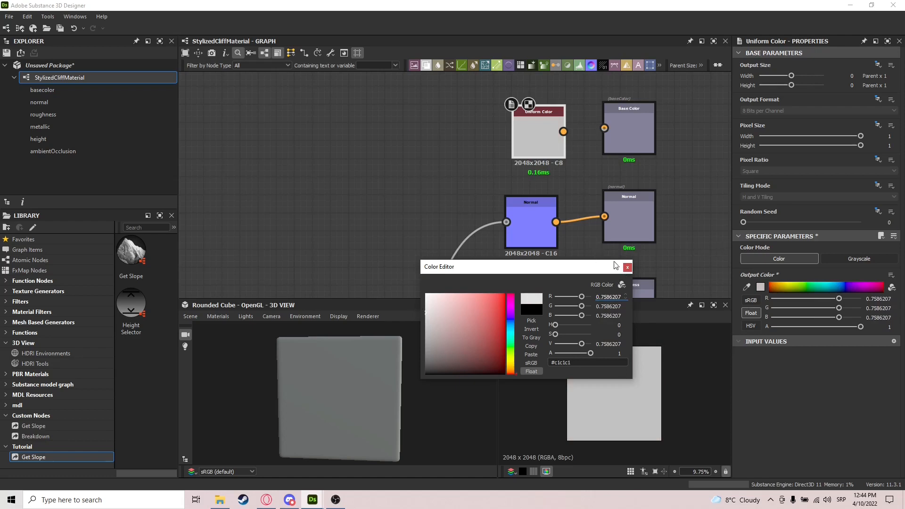
pyautogui.click(628, 267)
pyautogui.moveTo(563, 132); pyautogui.dragTo(607, 126)
# Add another Uniform Color node beside the Roughness output node.
pyautogui.scroll(-3, 651, 143)
pyautogui.press('space')
pyautogui.write('uni')
pyautogui.press('Return')
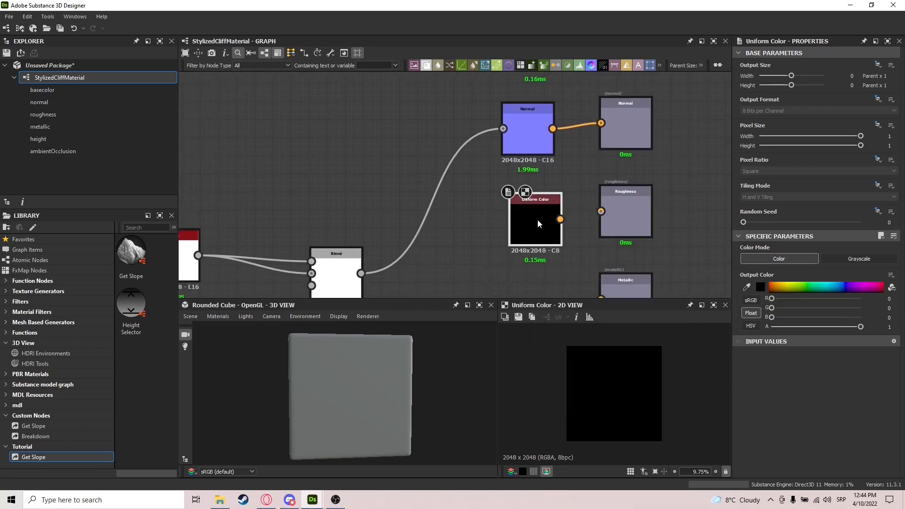
# Make the new Uniform Color node grayscale with a luminance of 1 and connect it to the Roughness output.
pyautogui.click(855, 261)
pyautogui.moveTo(791, 298); pyautogui.dragTo(862, 299)
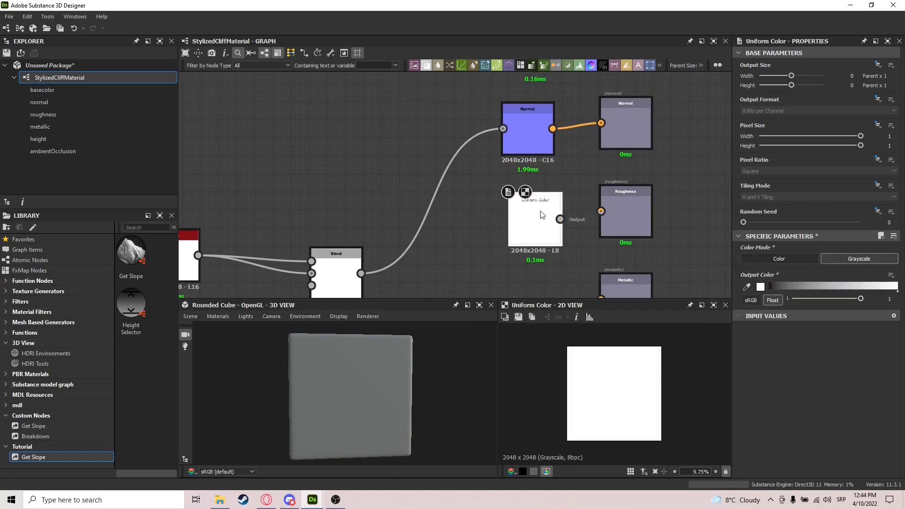
pyautogui.moveTo(560, 220); pyautogui.dragTo(601, 211)
# Duplicate the white Uniform Color node, set the copy's luminance to 0, and connect it to the Metallic output.
pyautogui.scroll(-3, 656, 216)
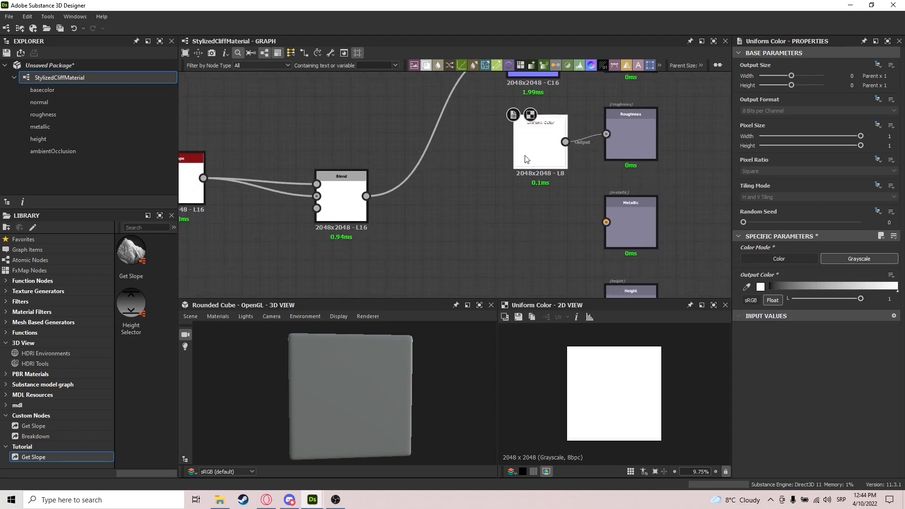
pyautogui.hotkey('ctrl', 'd')
pyautogui.moveTo(446, 183); pyautogui.dragTo(533, 222)
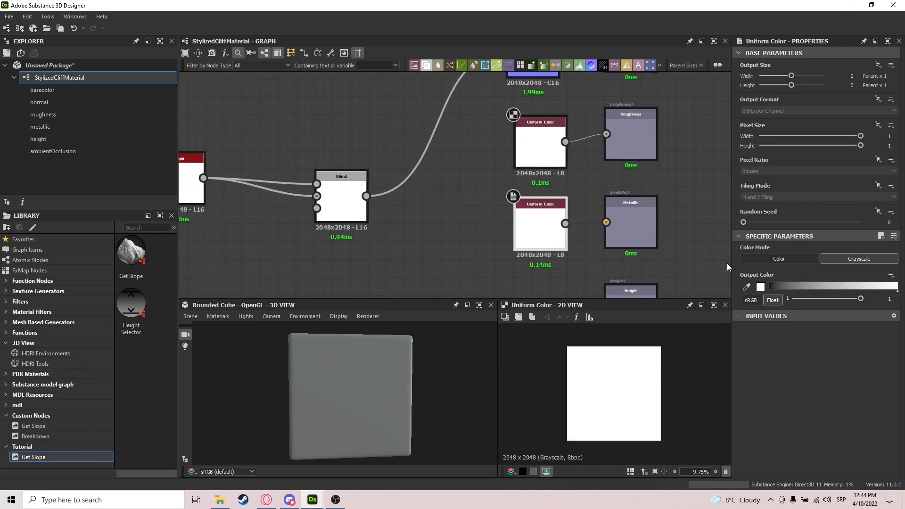
pyautogui.moveTo(851, 299); pyautogui.dragTo(787, 299)
pyautogui.moveTo(565, 223); pyautogui.dragTo(606, 222)
# Connect the Blend node's output to the Height output node.
pyautogui.moveTo(680, 241); pyautogui.dragTo(695, 128, button='middle')
pyautogui.scroll(-1, 589, 217)
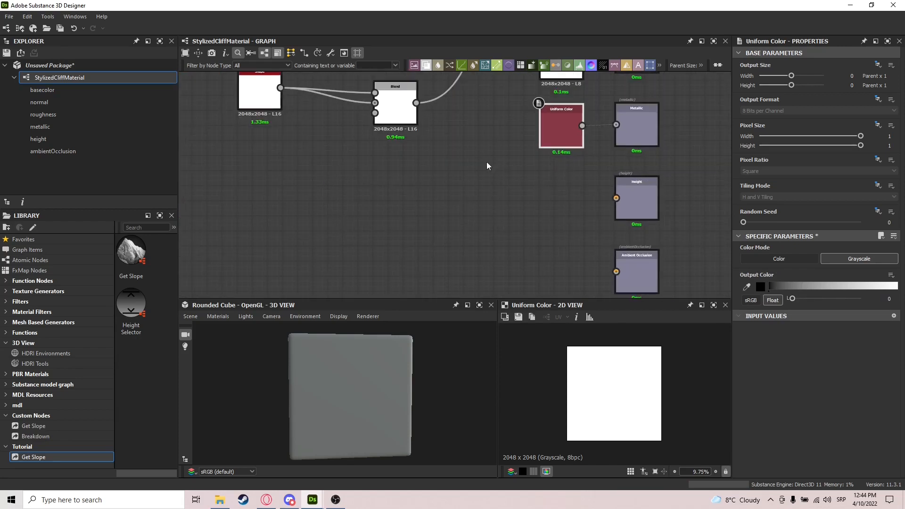
pyautogui.moveTo(415, 104); pyautogui.dragTo(616, 198)
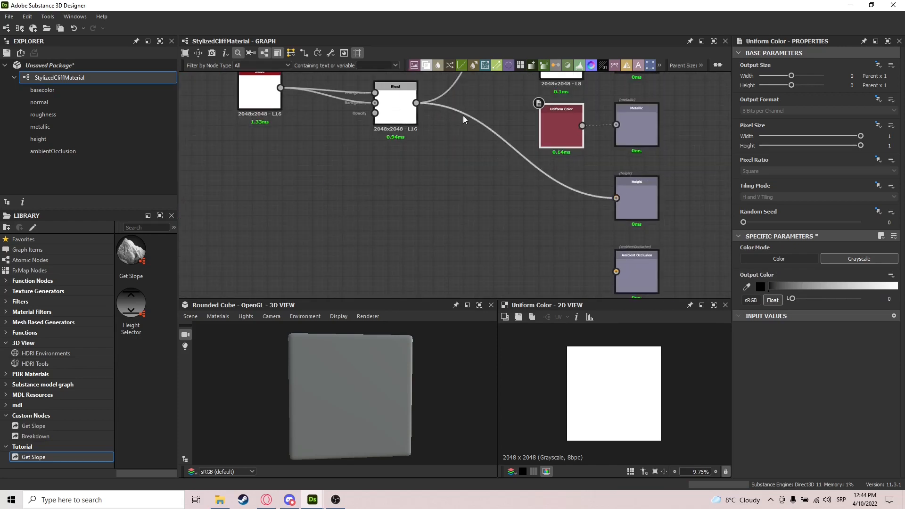
# Create an Ambient Occlusion (HBAO) node from the Blend node's output and connect it to the Ambient Occlusion output.
pyautogui.moveTo(415, 108); pyautogui.dragTo(537, 278)
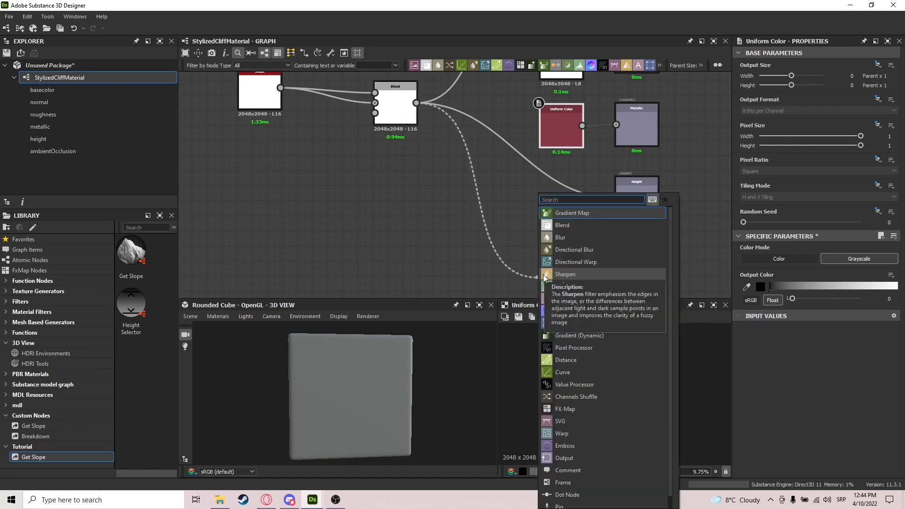
pyautogui.write('ao')
pyautogui.click(576, 212)
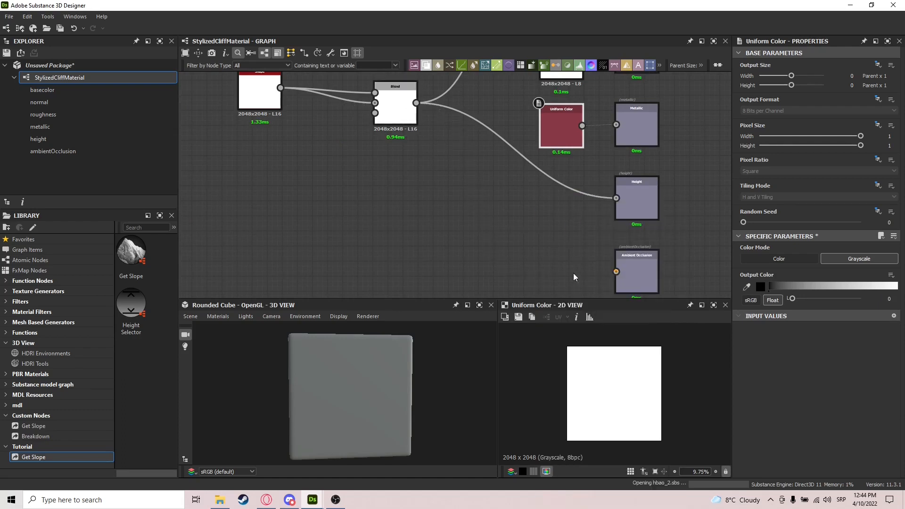
pyautogui.moveTo(565, 273); pyautogui.dragTo(616, 272)
pyautogui.scroll(-3, 851, 393)
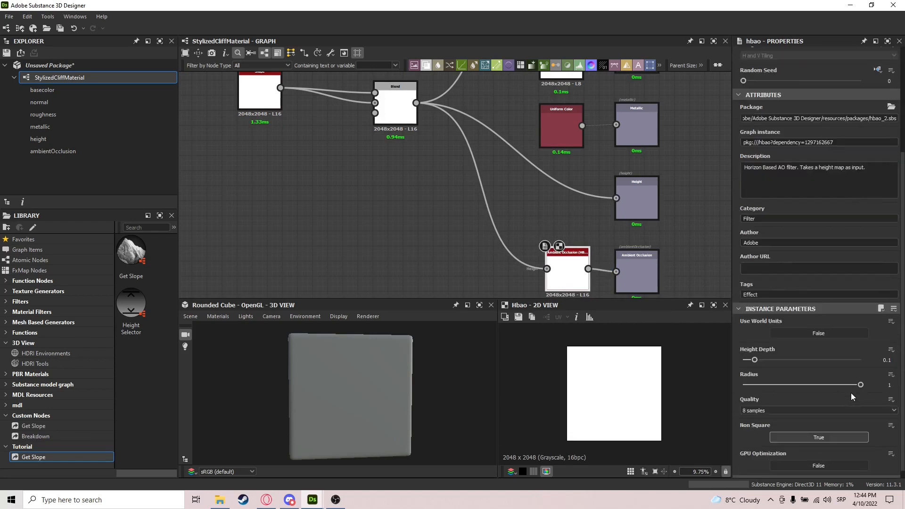
# Delete the Shape node feeding the Blend node.
pyautogui.moveTo(402, 216); pyautogui.dragTo(517, 256, button='middle')
pyautogui.scroll(-2, 463, 244)
pyautogui.click(468, 184)
pyautogui.press('Delete')
# Add a Tile Sampler node in the empty graph area well before the Blend node.
pyautogui.moveTo(386, 188); pyautogui.dragTo(429, 195, button='middle')
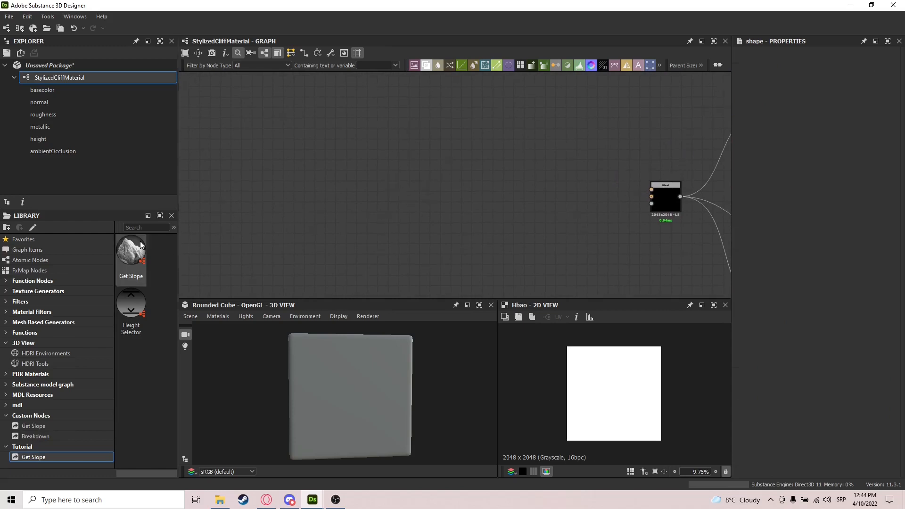
pyautogui.moveTo(338, 177); pyautogui.dragTo(408, 188, button='middle')
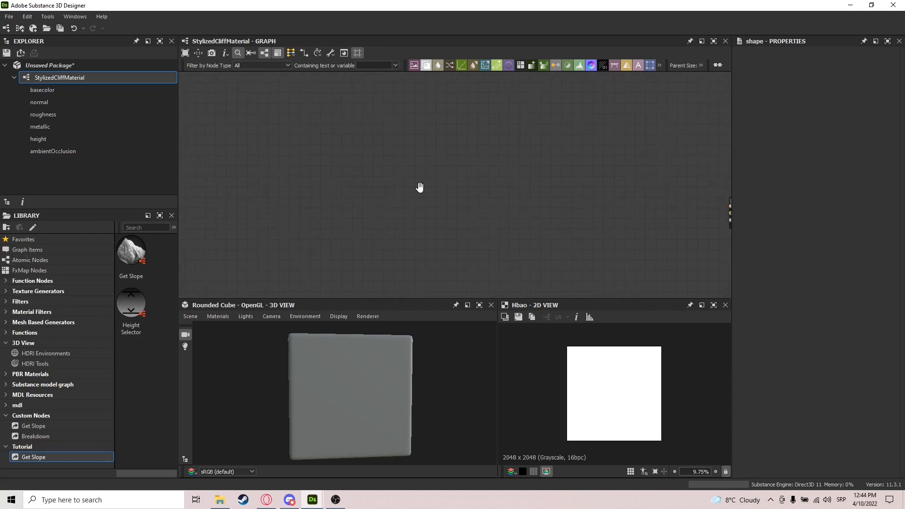
pyautogui.press('space')
pyautogui.write('tile sam')
pyautogui.press('Return')
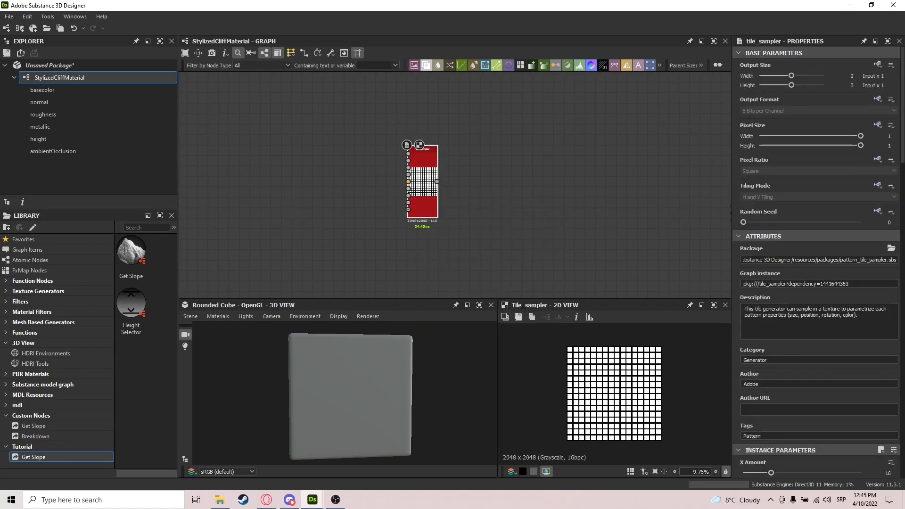
# Set the Tile Sampler's pattern to Paraboloid.
pyautogui.scroll(-3, 775, 370)
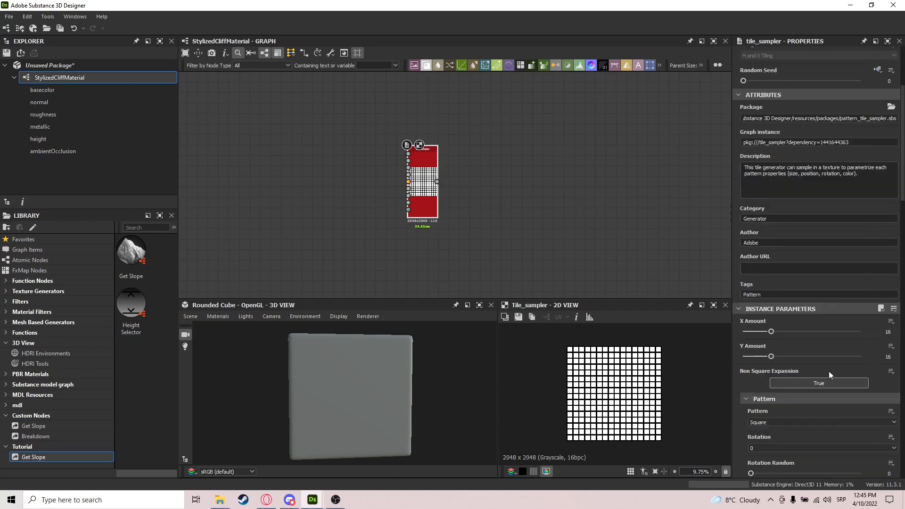
pyautogui.click(766, 420)
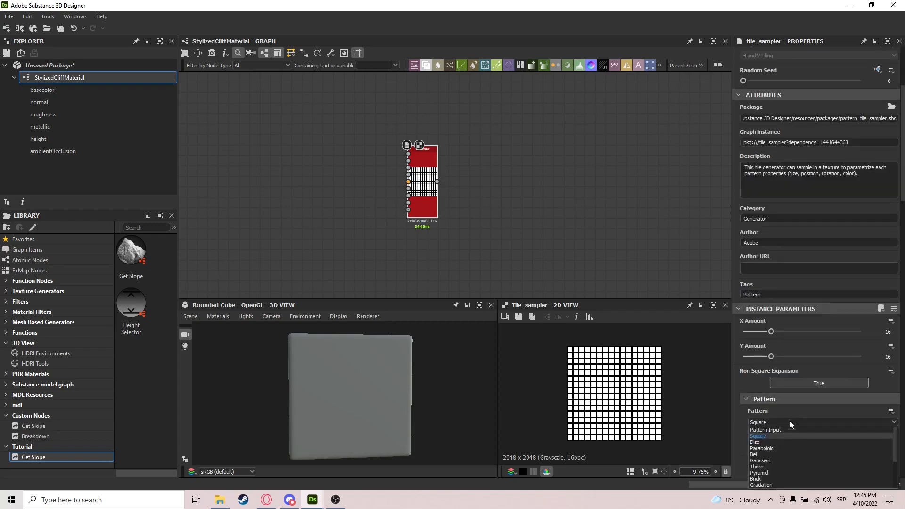
pyautogui.click(768, 444)
# Set both the X Amount and Y Amount of the Tile Sampler to 12.
pyautogui.click(888, 332)
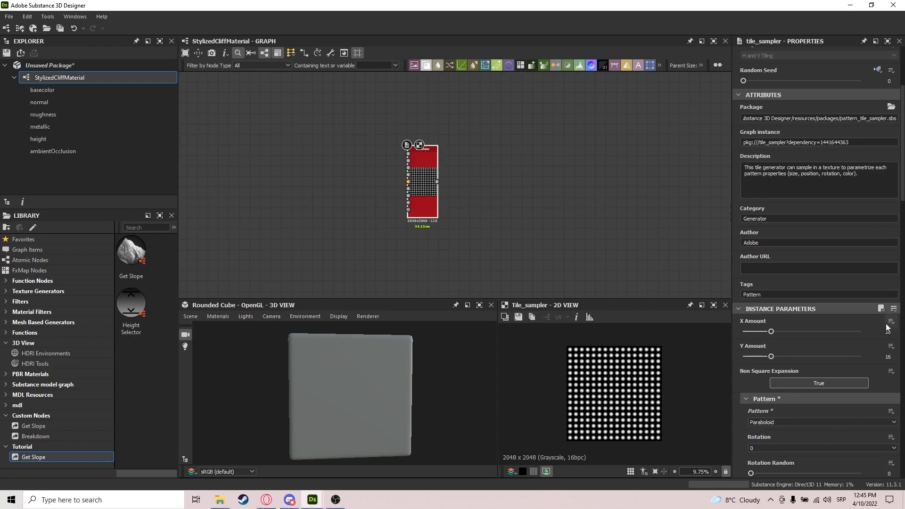
pyautogui.write('12')
pyautogui.press('Tab')
pyautogui.write('12')
pyautogui.press('Return')
pyautogui.scroll(-5, 840, 366)
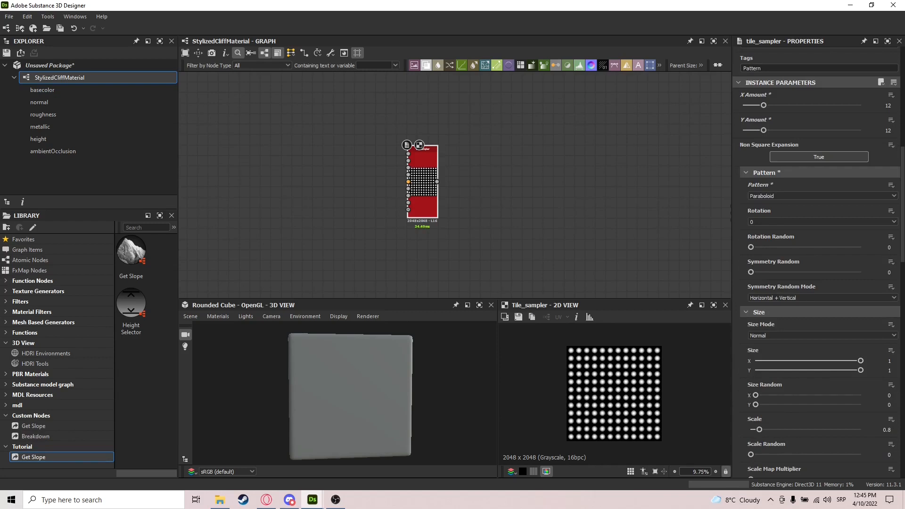
# Set the Tile Sampler's Scale to 10 and its Scale Random to 0.57.
pyautogui.scroll(-1, 748, 413)
pyautogui.scroll(1, 614, 393)
pyautogui.scroll(2, 465, 182)
pyautogui.doubleClick(885, 372)
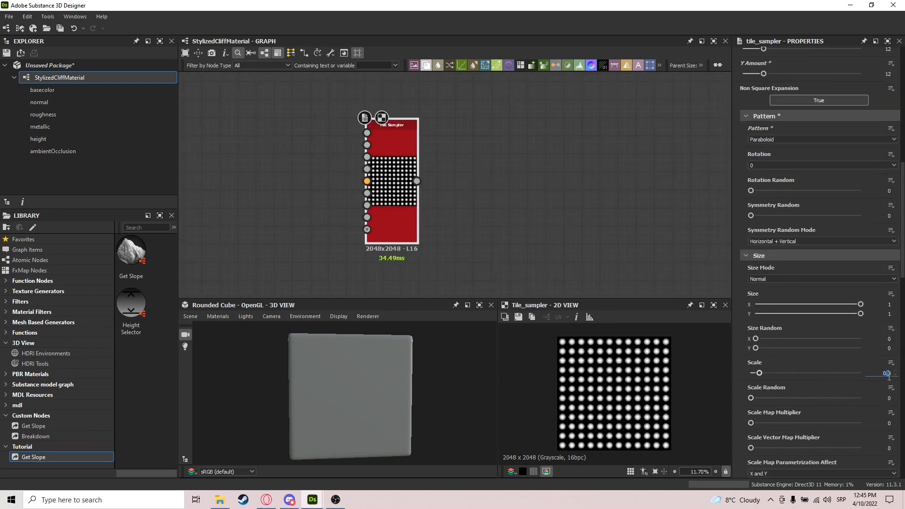
pyautogui.write('10')
pyautogui.press('Return')
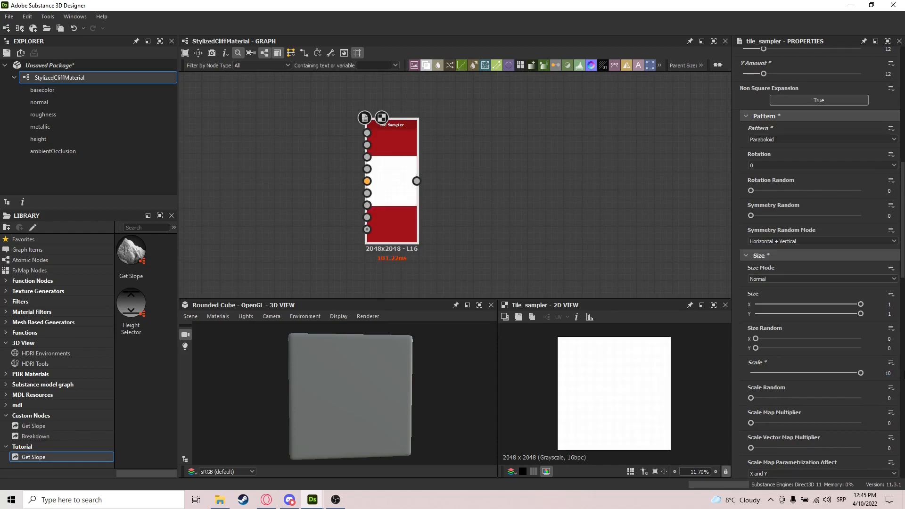
pyautogui.moveTo(750, 398); pyautogui.dragTo(812, 399)
# Set the Tile Sampler's Position Random to 3.38 and its Offset to 0.59.
pyautogui.scroll(-5, 778, 430)
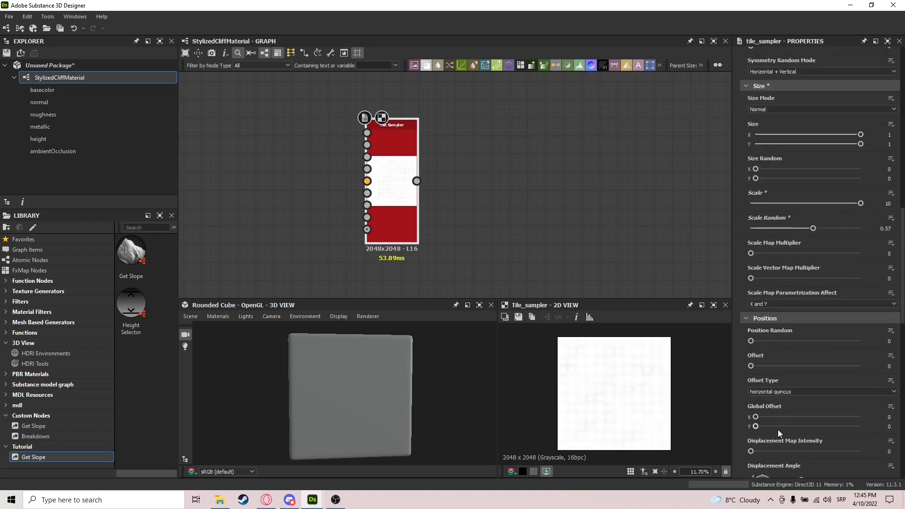
pyautogui.click(880, 342)
pyautogui.write('3.38')
pyautogui.press('Return')
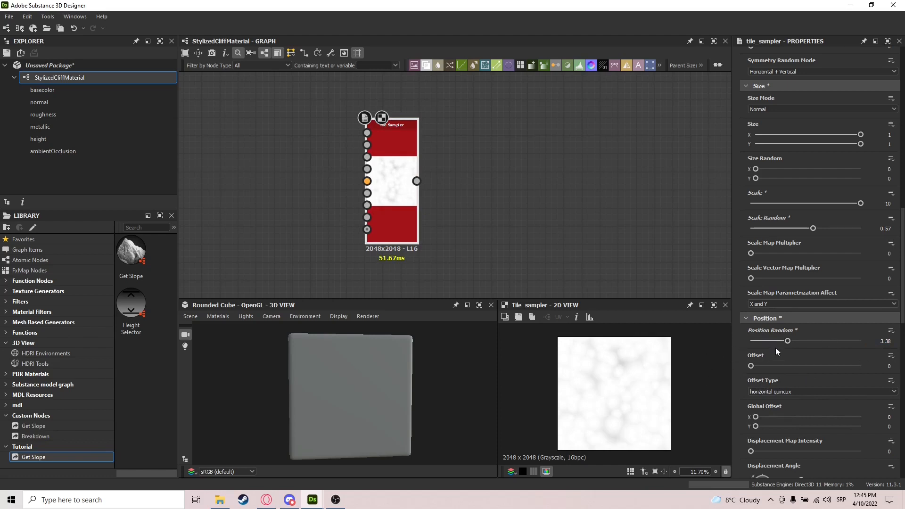
pyautogui.scroll(-1, 775, 352)
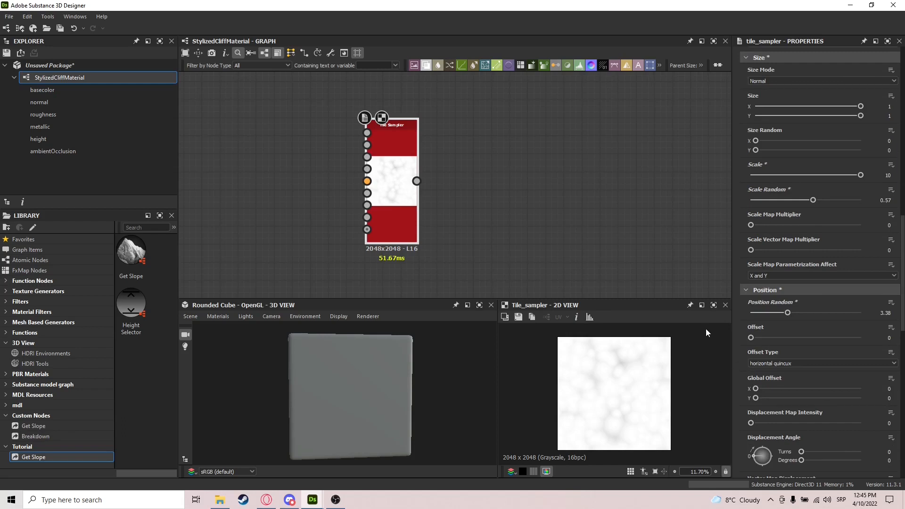
pyautogui.moveTo(750, 337); pyautogui.dragTo(816, 338)
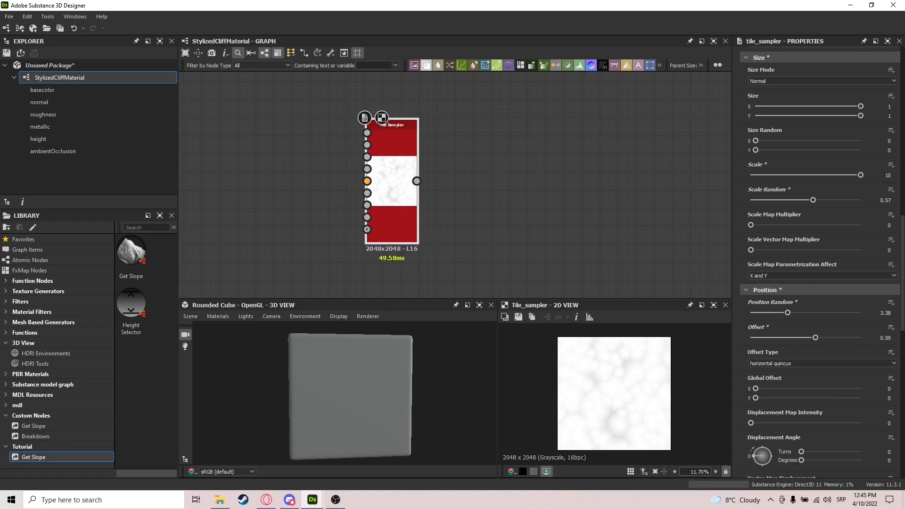
# Set the Tile Sampler's Color Random to 0.5.
pyautogui.scroll(-5, 790, 355)
pyautogui.scroll(-9, 790, 353)
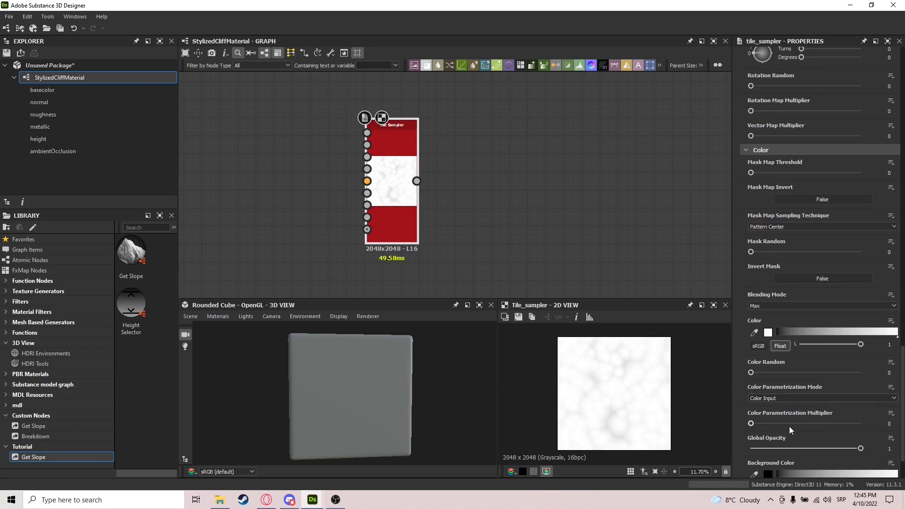
pyautogui.moveTo(799, 370); pyautogui.dragTo(806, 373)
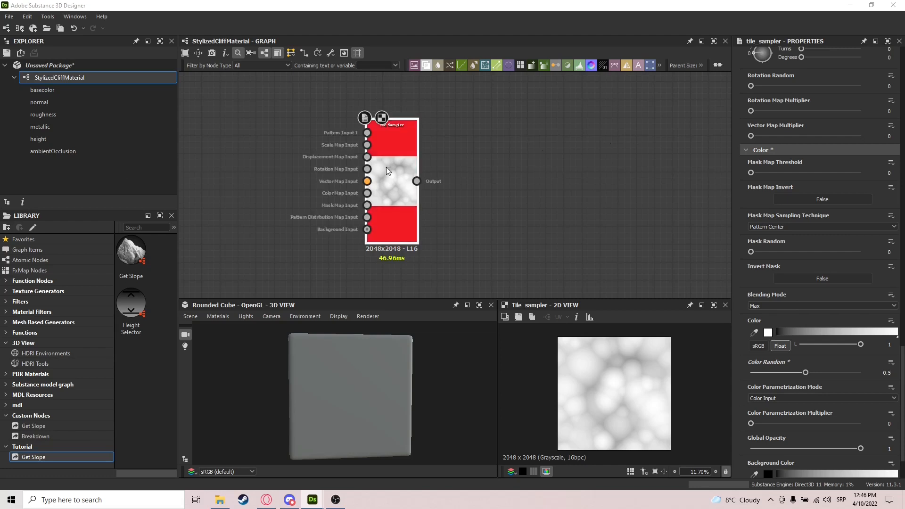
# Duplicate the Tile Sampler and place the copy directly below the original in the graph.
pyautogui.moveTo(442, 282); pyautogui.dragTo(470, 204, button='middle')
pyautogui.hotkey('ctrl', 'c')
pyautogui.hotkey('ctrl', 'v')
pyautogui.moveTo(464, 187); pyautogui.dragTo(432, 248)
pyautogui.doubleClick(431, 248)
# Set both the X Amount and Y Amount of the duplicated Tile Sampler to 8.
pyautogui.scroll(6, 857, 290)
pyautogui.scroll(15, 856, 290)
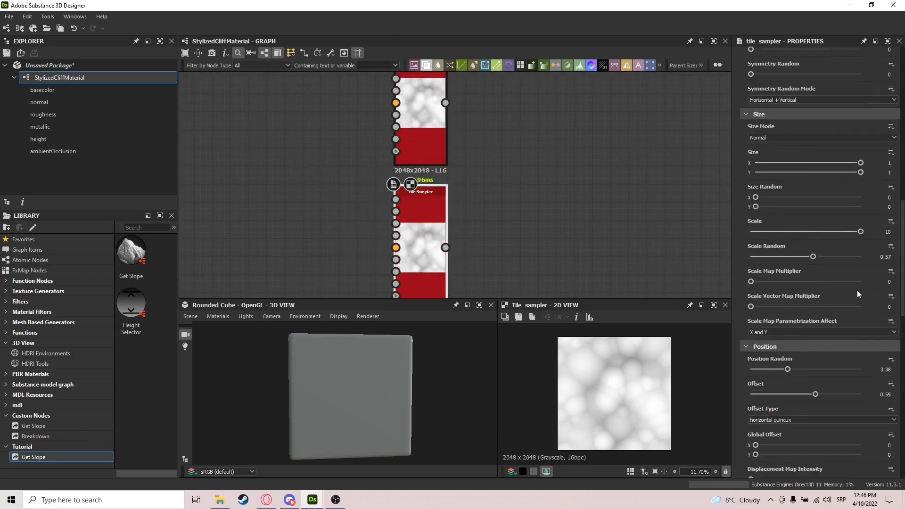
pyautogui.doubleClick(879, 276)
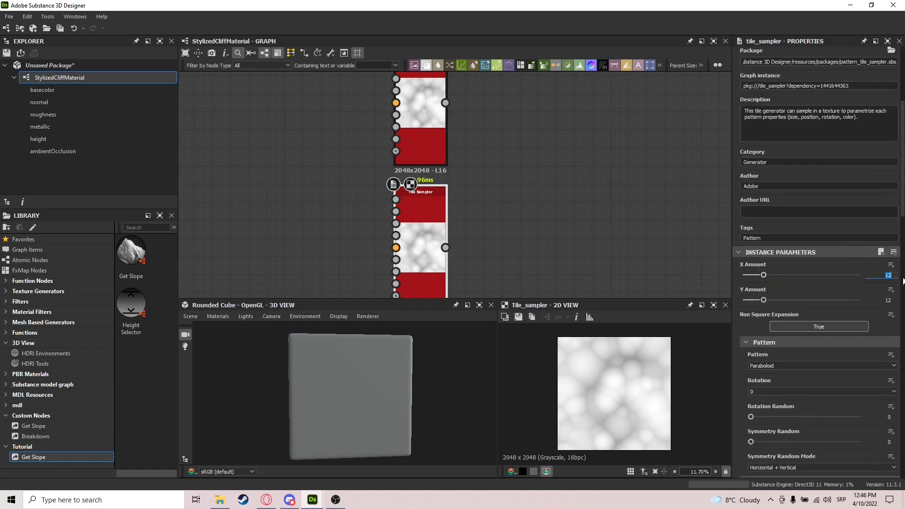
pyautogui.write('8')
pyautogui.press('Tab')
pyautogui.write('8')
pyautogui.press('Return')
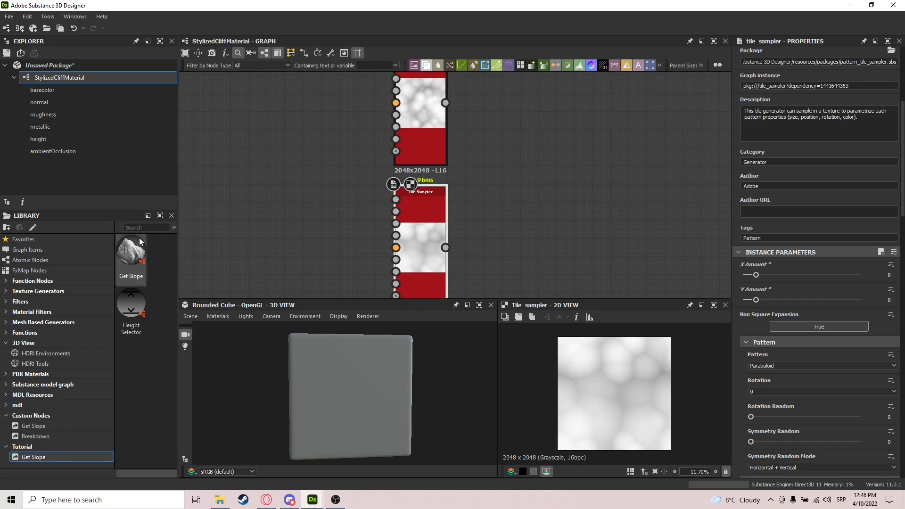
# Add an Auto Levels node fed by the output of the first Tile Sampler.
pyautogui.moveTo(445, 102); pyautogui.dragTo(470, 106)
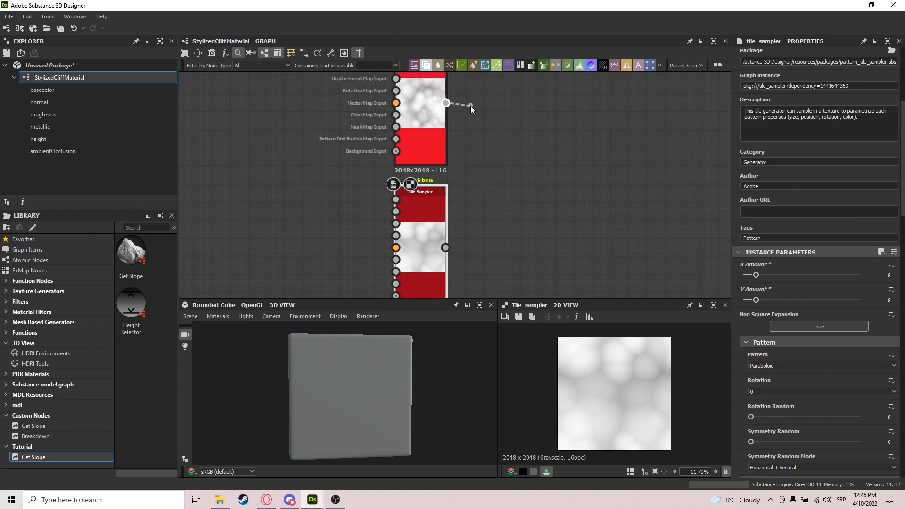
pyautogui.write('auto')
pyautogui.press('Return')
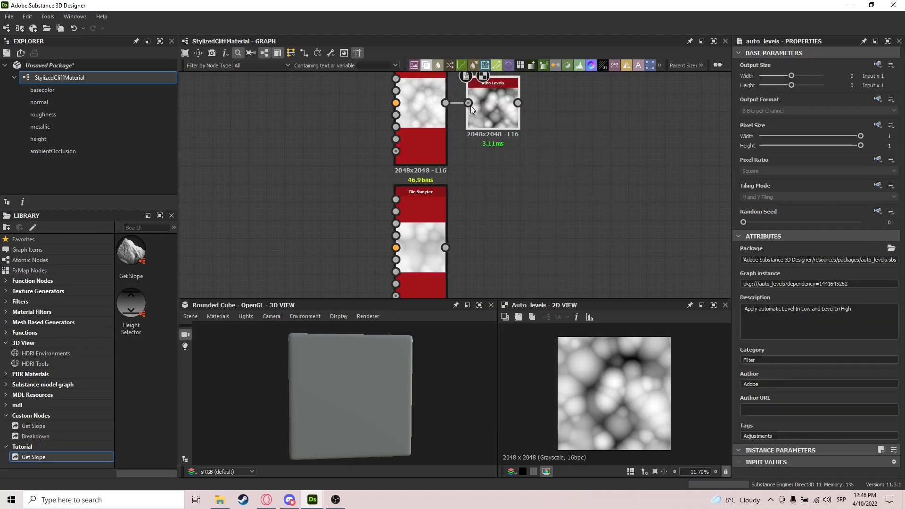
# Duplicate the Auto Levels node, feed the copy from the second Tile Sampler and align it beside that node.
pyautogui.hotkey('ctrl', 'd')
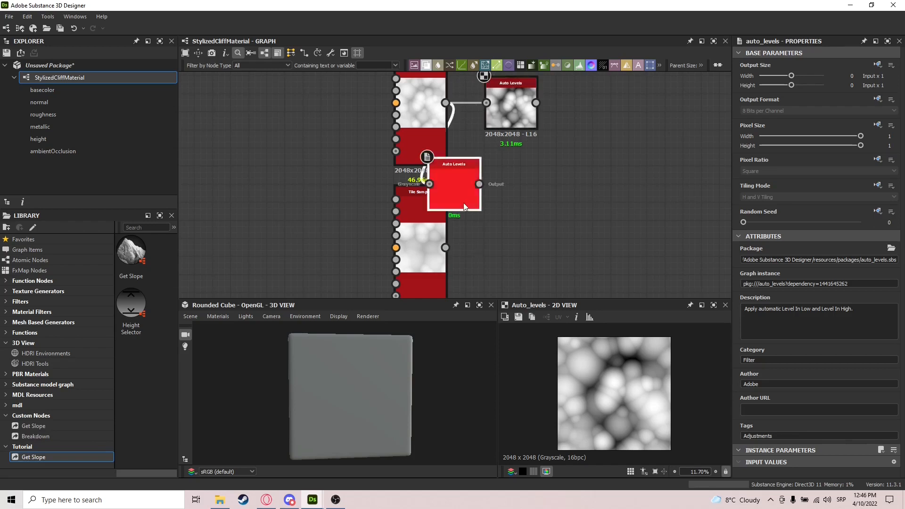
pyautogui.moveTo(462, 203); pyautogui.dragTo(502, 253)
pyautogui.moveTo(445, 248); pyautogui.dragTo(468, 248)
pyautogui.moveTo(488, 250); pyautogui.dragTo(505, 251)
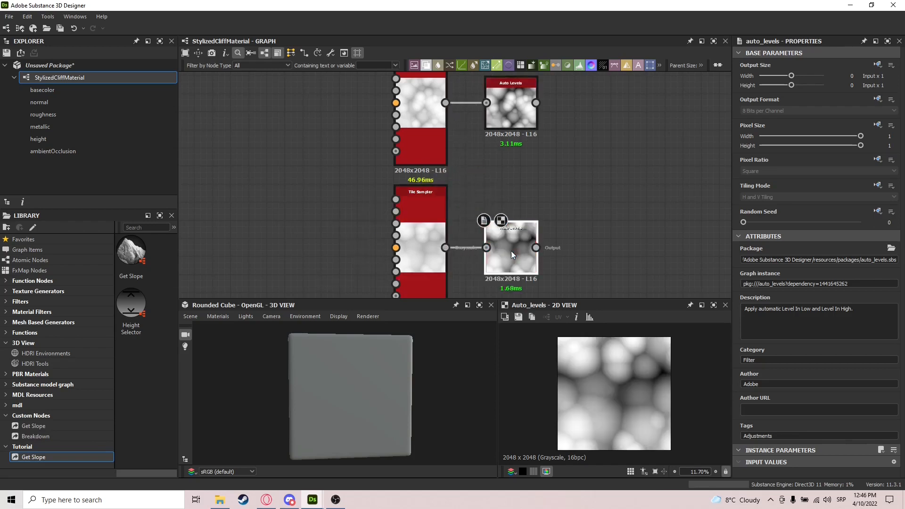
# Add a Levels node after the first Tile Sampler's Auto Levels node.
pyautogui.click(521, 123)
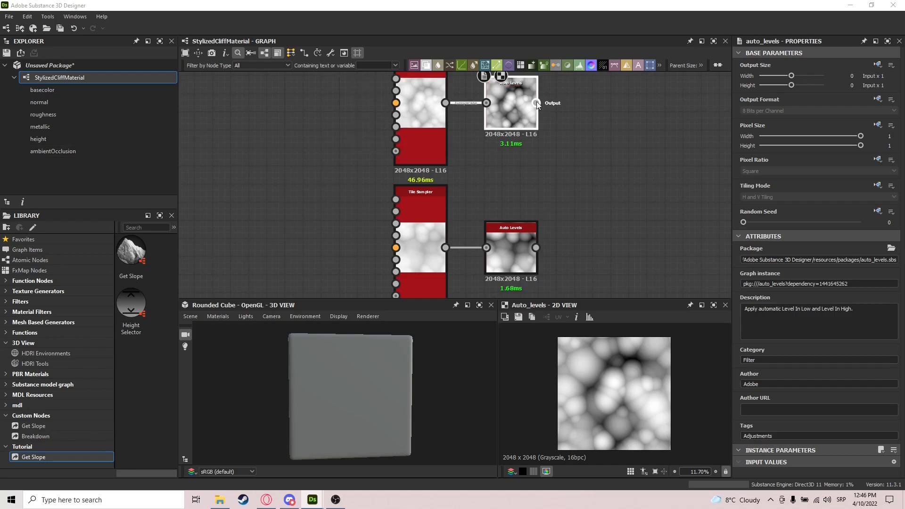
pyautogui.moveTo(535, 103); pyautogui.dragTo(568, 101)
pyautogui.write('lel')
pyautogui.press('BackSpace')
pyautogui.press('BackSpace')
pyautogui.press('BackSpace')
pyautogui.write('lev')
pyautogui.press('Return')
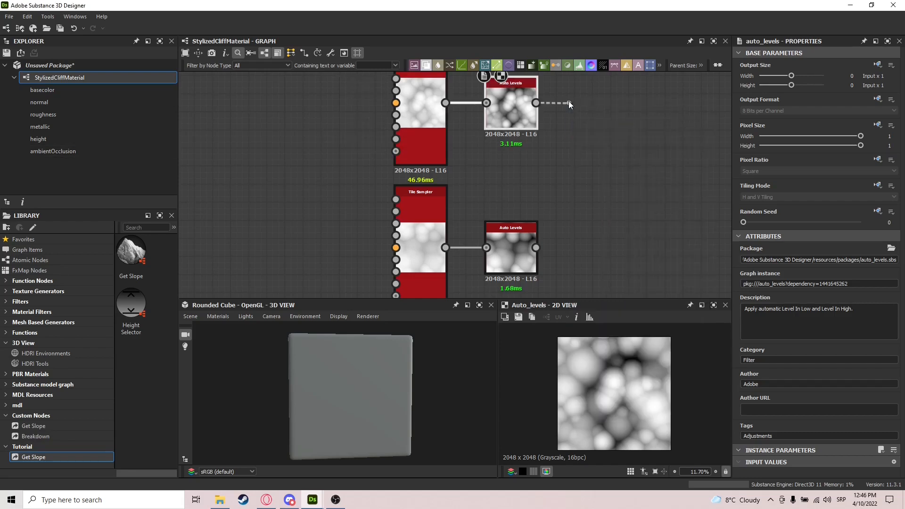
# Add a Levels node after the second Tile Sampler's Auto Levels node.
pyautogui.moveTo(643, 139); pyautogui.dragTo(568, 135, button='middle')
pyautogui.moveTo(460, 244); pyautogui.dragTo(490, 244)
pyautogui.write('lev')
pyautogui.press('Return')
# Slightly adjust the input midtones in the histograms of both Levels nodes.
pyautogui.moveTo(819, 273)
pyautogui.mouseDown()
pyautogui.moveTo(827, 274)
pyautogui.moveTo(818, 275)
pyautogui.mouseUp()
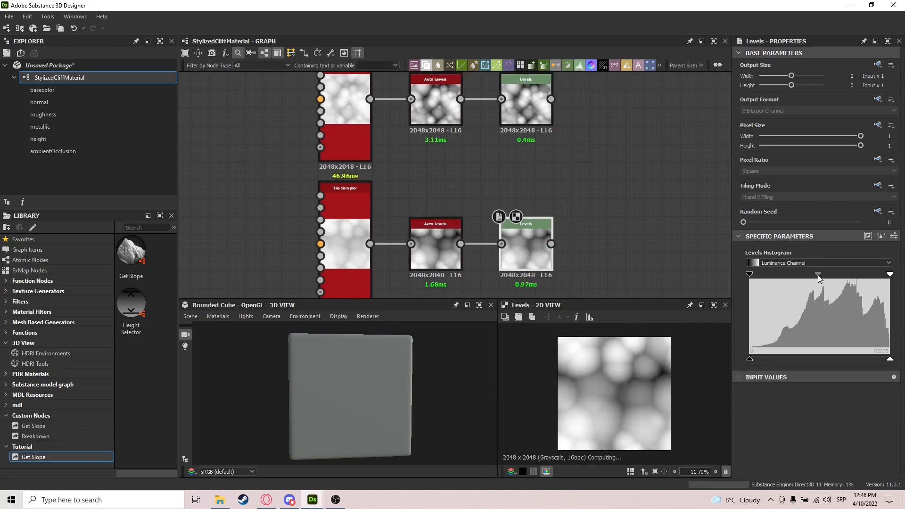
pyautogui.click(527, 99)
pyautogui.moveTo(820, 274); pyautogui.dragTo(822, 274)
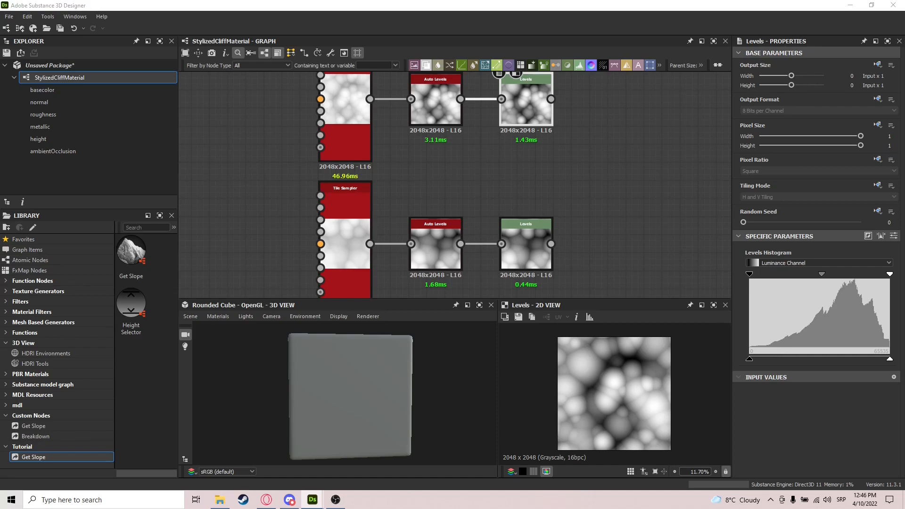
# Add a new Tile Sampler node and align it directly below the second Tile Sampler.
pyautogui.scroll(-1, 530, 152)
pyautogui.moveTo(316, 261); pyautogui.dragTo(407, 125, button='middle')
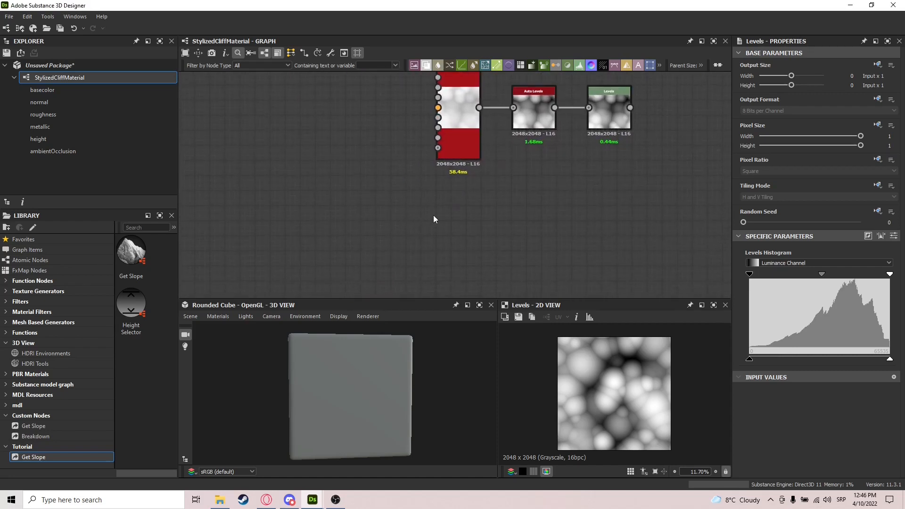
pyautogui.press('space')
pyautogui.write('tile sam')
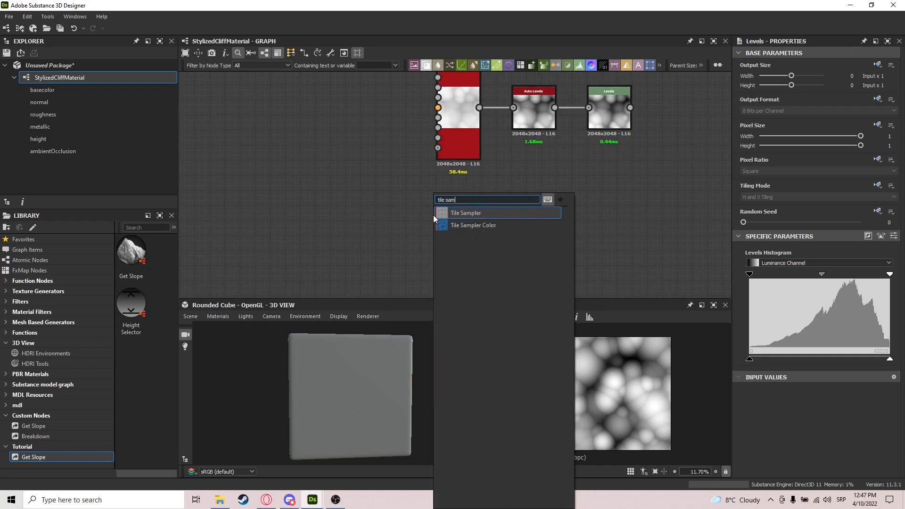
pyautogui.press('Return')
pyautogui.moveTo(426, 180); pyautogui.dragTo(457, 198)
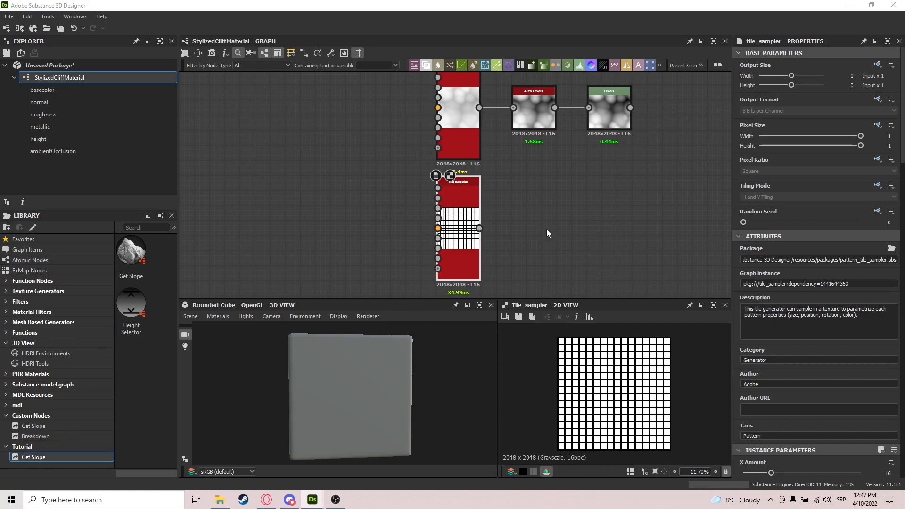
pyautogui.moveTo(463, 199); pyautogui.dragTo(469, 200)
# Set both the X Amount and Y Amount of the new Tile Sampler to 2.
pyautogui.scroll(-4, 848, 414)
pyautogui.scroll(-2, 848, 411)
pyautogui.moveTo(477, 232); pyautogui.dragTo(470, 232)
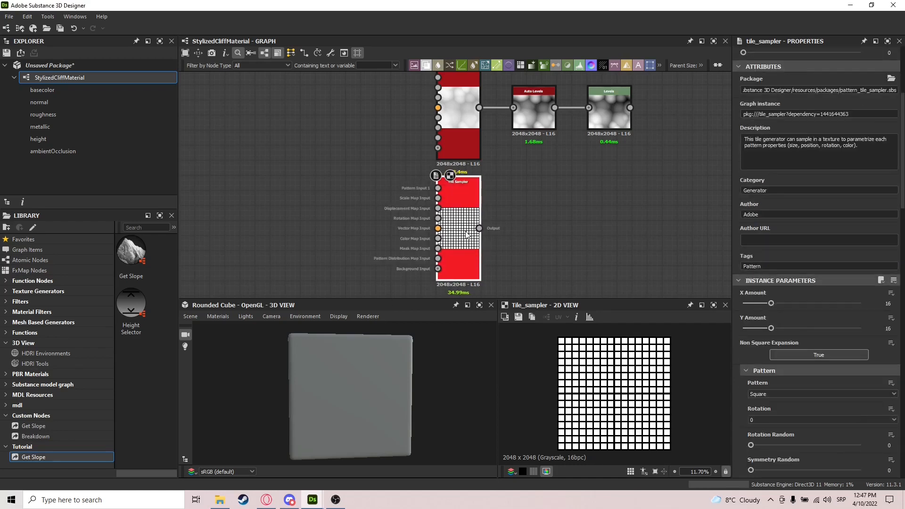
pyautogui.scroll(-3, 846, 401)
pyautogui.moveTo(883, 219); pyautogui.dragTo(904, 223)
pyautogui.write('2')
pyautogui.press('Tab')
pyautogui.write('2')
pyautogui.press('Return')
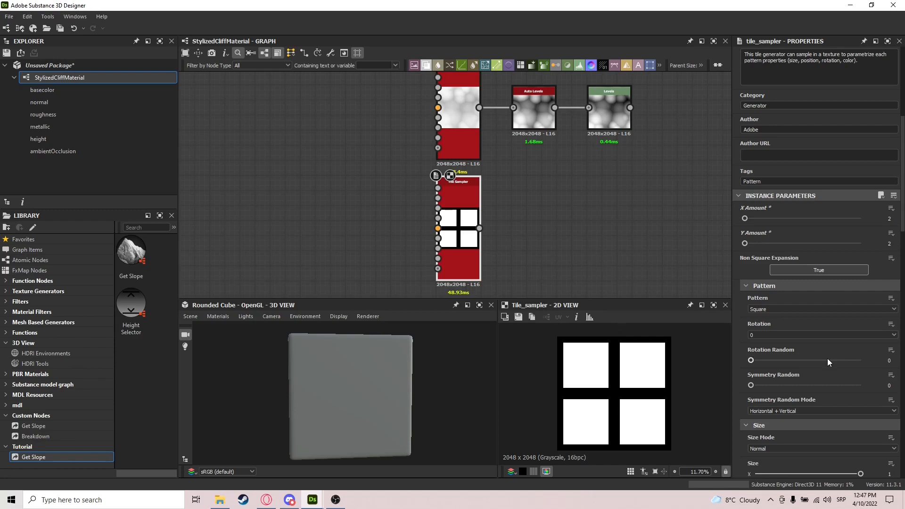
# Set the third Tile Sampler's Scale to 1.2 and its Size to 0.57 in X and 0.8 in Y.
pyautogui.scroll(-3, 827, 360)
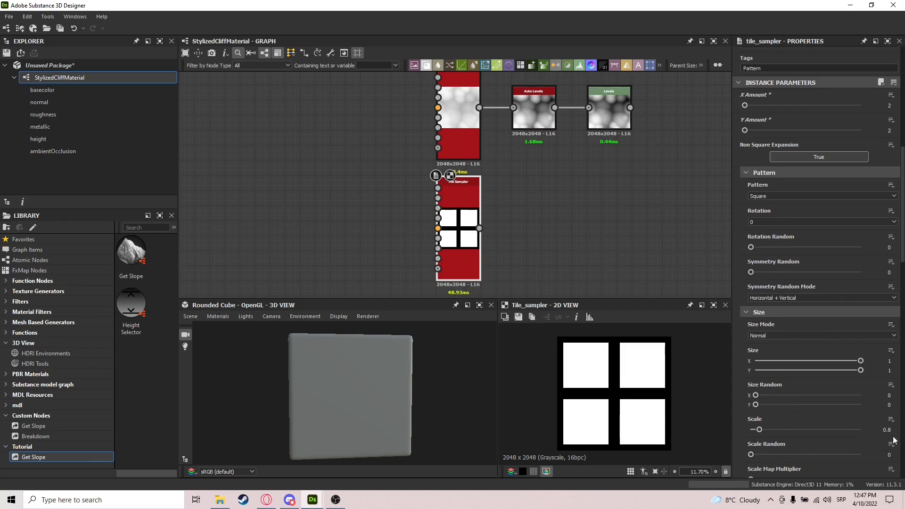
pyautogui.write('1.2')
pyautogui.press('Return')
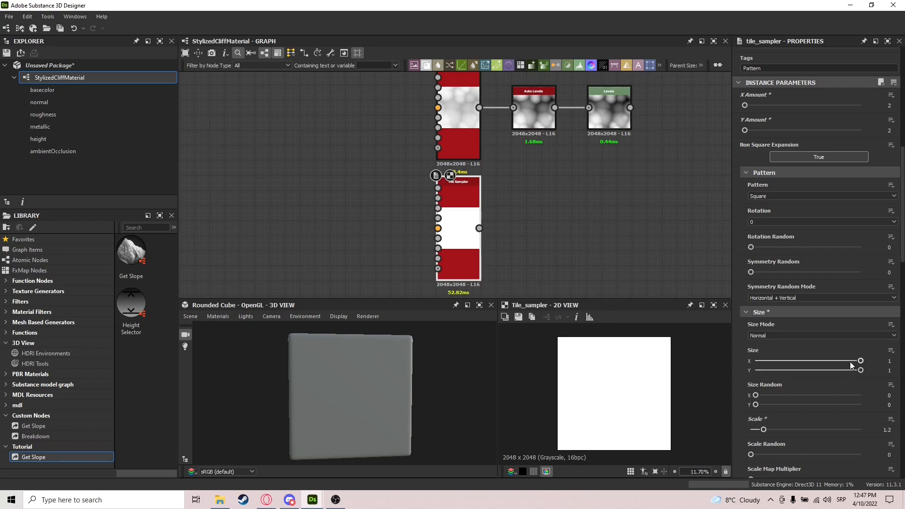
pyautogui.moveTo(851, 362)
pyautogui.mouseDown()
pyautogui.moveTo(813, 363)
pyautogui.moveTo(860, 371)
pyautogui.moveTo(839, 371)
pyautogui.mouseUp()
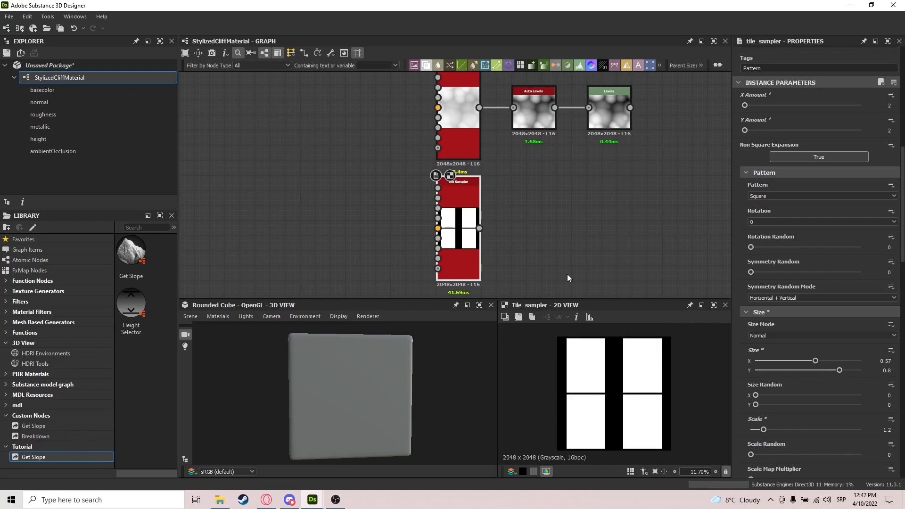
# Set the third Tile Sampler's pattern to Paraboloid.
pyautogui.click(774, 197)
pyautogui.click(767, 218)
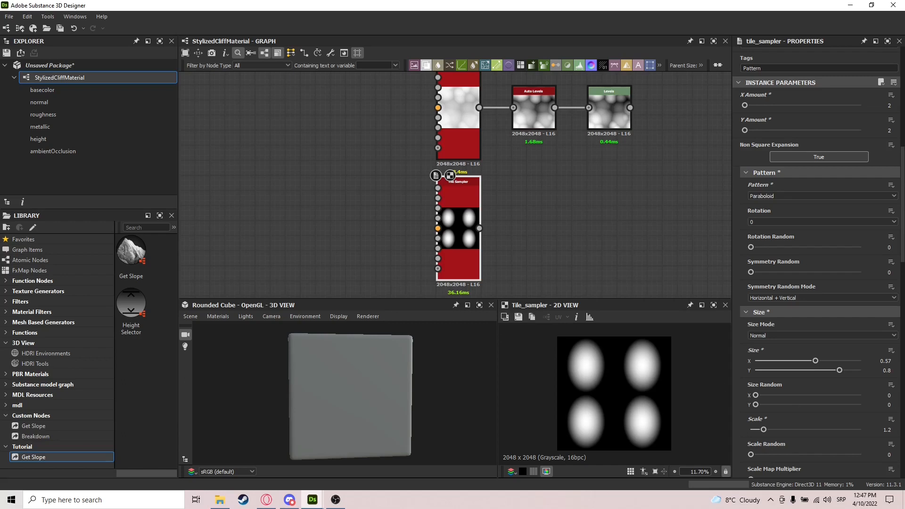
pyautogui.scroll(-5, 849, 292)
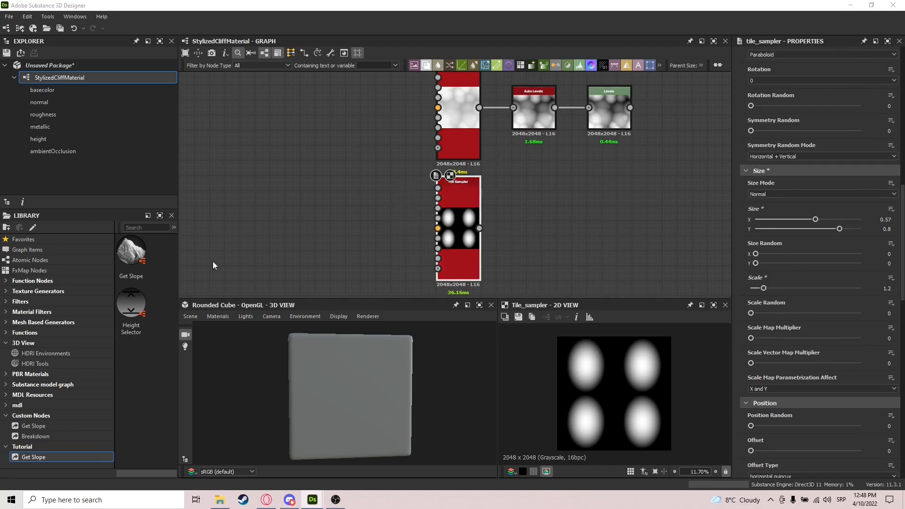
# Add a Levels node after the third Tile Sampler and lower its input white point to brighten the ellipses.
pyautogui.moveTo(481, 225); pyautogui.dragTo(539, 229)
pyautogui.moveTo(889, 275); pyautogui.dragTo(845, 274)
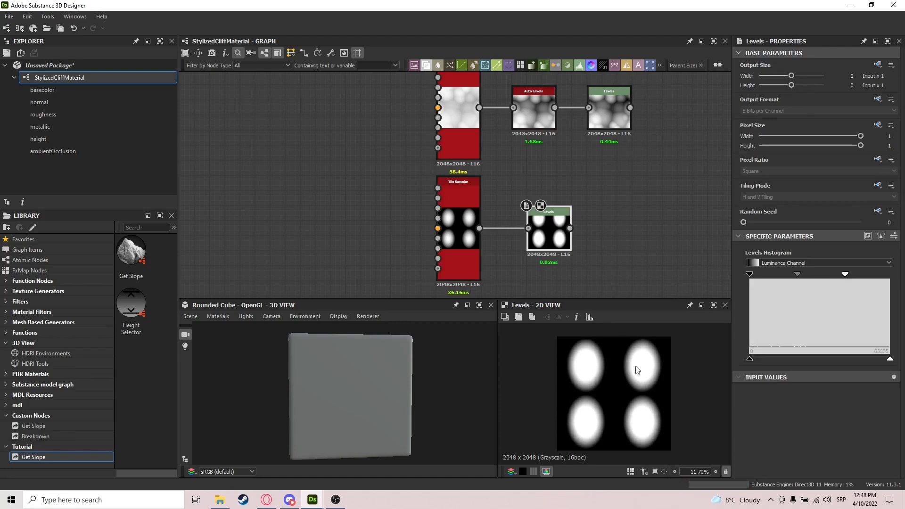
pyautogui.moveTo(556, 243); pyautogui.dragTo(571, 243)
# Add a Blend node with the third sampler's Levels as background and the second sampler's Levels as foreground.
pyautogui.moveTo(595, 208); pyautogui.dragTo(533, 236, button='middle')
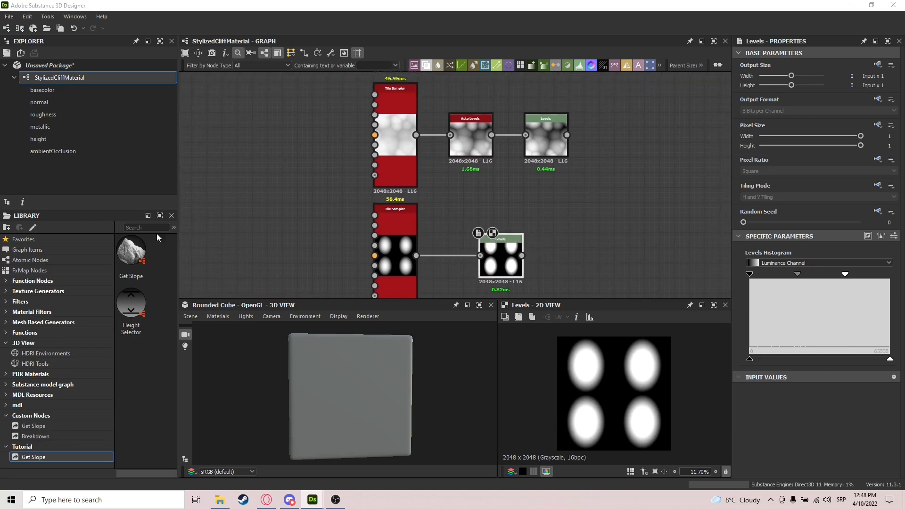
pyautogui.moveTo(522, 255); pyautogui.dragTo(649, 189)
pyautogui.write('b')
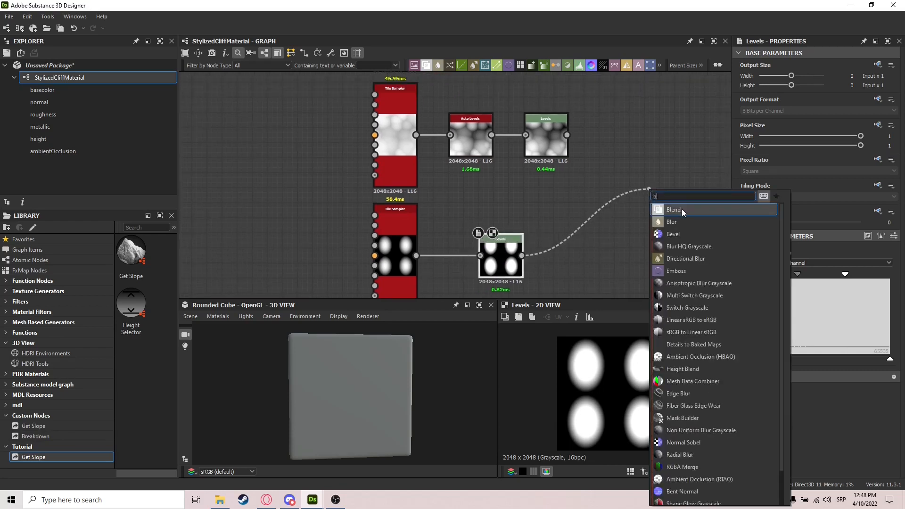
pyautogui.click(673, 209)
pyautogui.moveTo(566, 135); pyautogui.dragTo(617, 212)
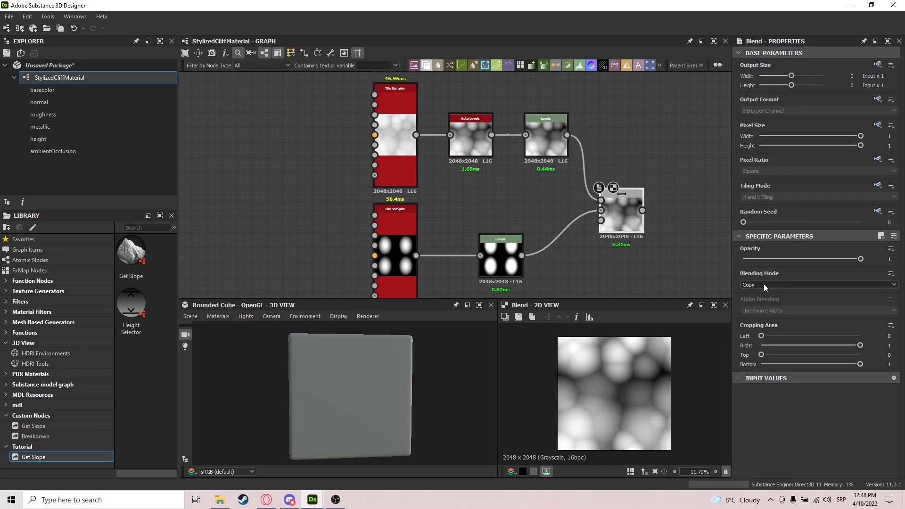
# Set the Blend node's blending mode to Subtract.
pyautogui.click(763, 284)
pyautogui.click(760, 305)
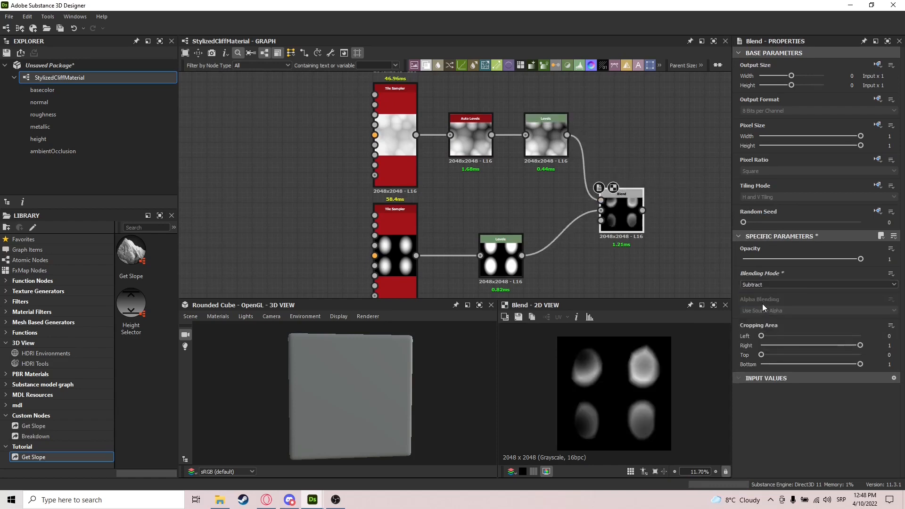
pyautogui.scroll(-4, 587, 199)
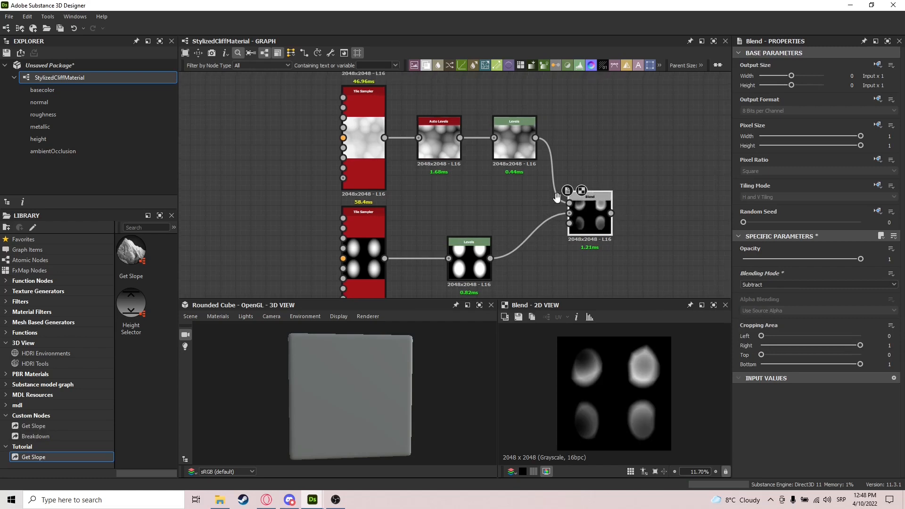
# Route the Subtract Blend's output into the final Blend node that feeds the material outputs.
pyautogui.moveTo(551, 207); pyautogui.dragTo(647, 130)
pyautogui.scroll(4, 538, 210)
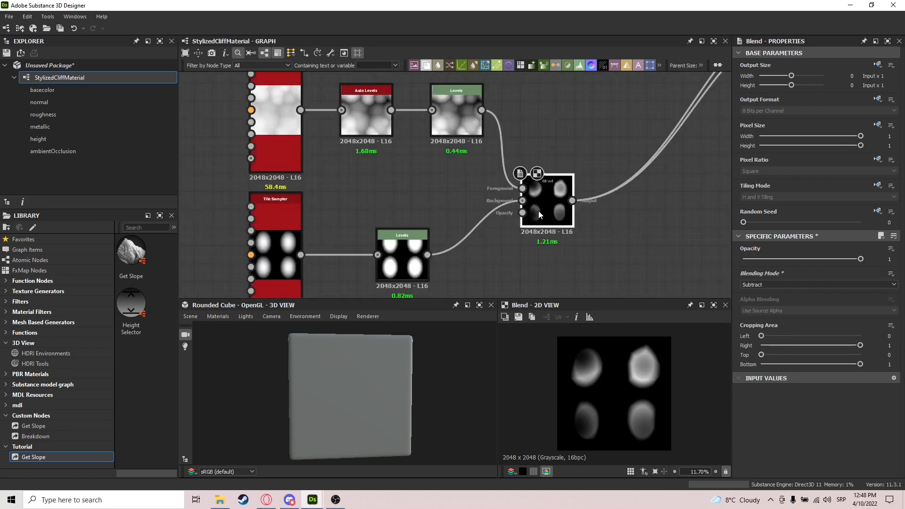
pyautogui.moveTo(655, 213); pyautogui.dragTo(522, 293, button='middle')
pyautogui.scroll(-3, 522, 293)
# Preview the normal, base color, roughness, metallic, height and ambient occlusion output nodes one after another.
pyautogui.doubleClick(624, 185)
pyautogui.moveTo(651, 222); pyautogui.dragTo(528, 278, button='middle')
pyautogui.doubleClick(674, 163)
pyautogui.doubleClick(669, 105)
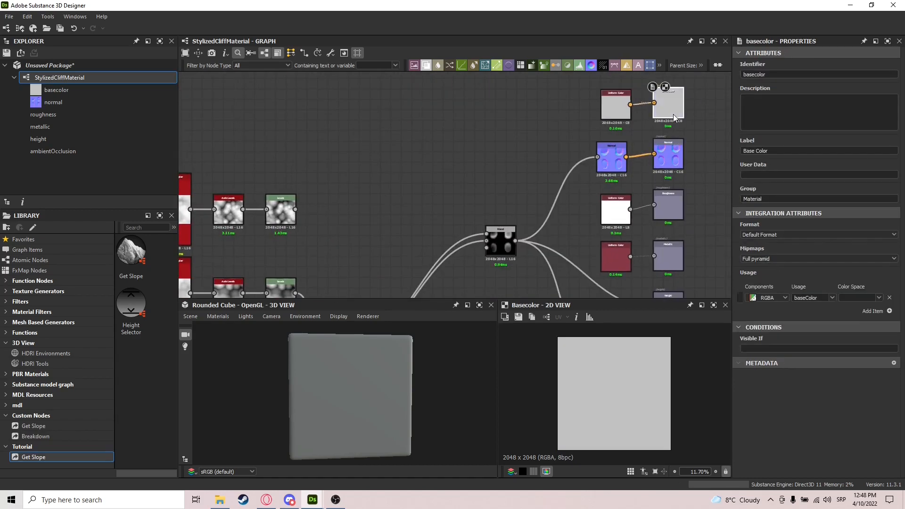
pyautogui.moveTo(687, 275); pyautogui.dragTo(655, 196, button='middle')
pyautogui.doubleClick(627, 164)
pyautogui.doubleClick(631, 125)
pyautogui.doubleClick(631, 236)
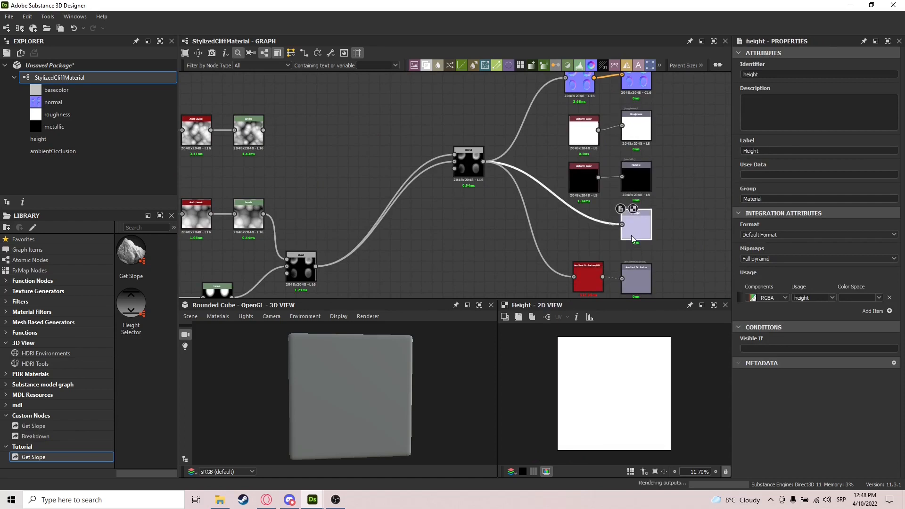
pyautogui.doubleClick(631, 277)
# Display the StylizedCliffMaterial graph's outputs on the rounded cube in the 3D view and inspect its front face.
pyautogui.moveTo(510, 255); pyautogui.dragTo(580, 252, button='middle')
pyautogui.rightClick(67, 77)
pyautogui.click(112, 138)
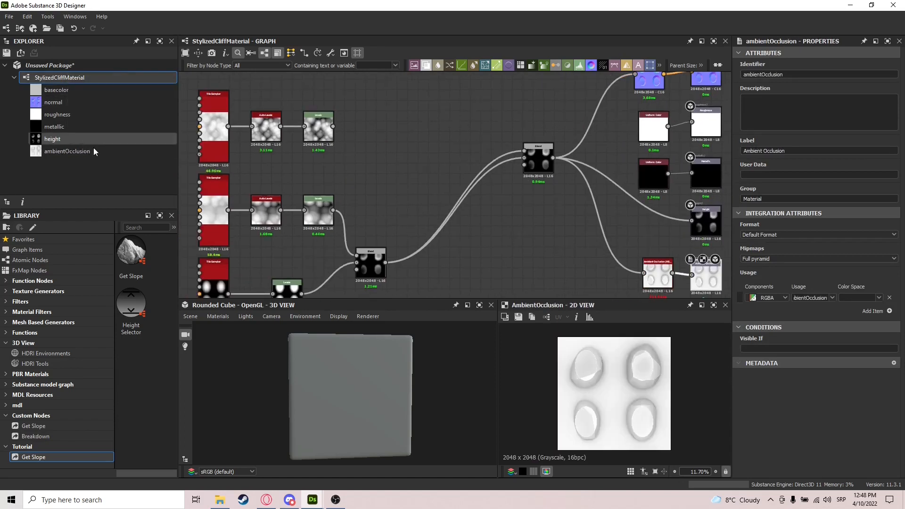
pyautogui.moveTo(320, 400); pyautogui.dragTo(308, 356)
pyautogui.scroll(3, 363, 361)
pyautogui.moveTo(388, 258); pyautogui.dragTo(446, 220, button='middle')
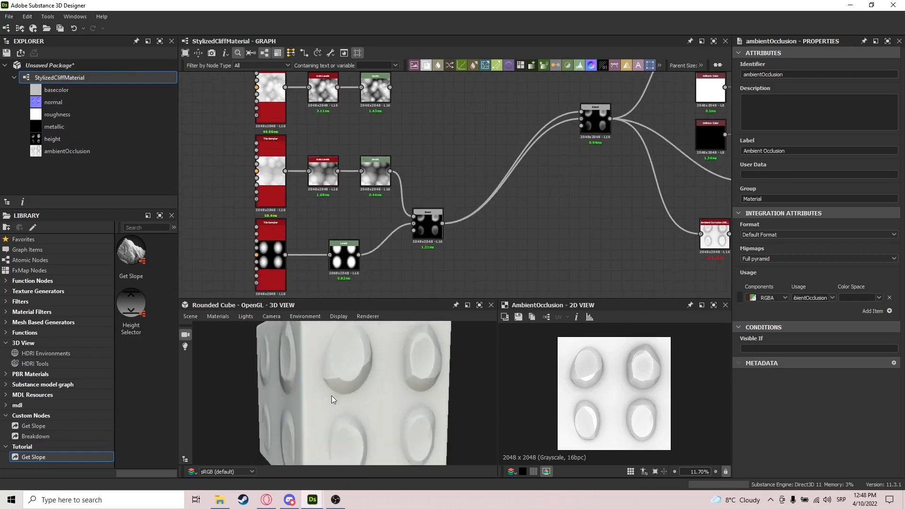
pyautogui.moveTo(332, 395); pyautogui.dragTo(395, 379)
pyautogui.scroll(-1, 386, 381)
pyautogui.moveTo(378, 386); pyautogui.dragTo(393, 396, button='middle')
pyautogui.scroll(3, 439, 243)
# Reduce the Subtract Blend's opacity, trying 0.5 and settling on 0.6.
pyautogui.doubleClick(418, 223)
pyautogui.moveTo(419, 223); pyautogui.dragTo(522, 204, button='middle')
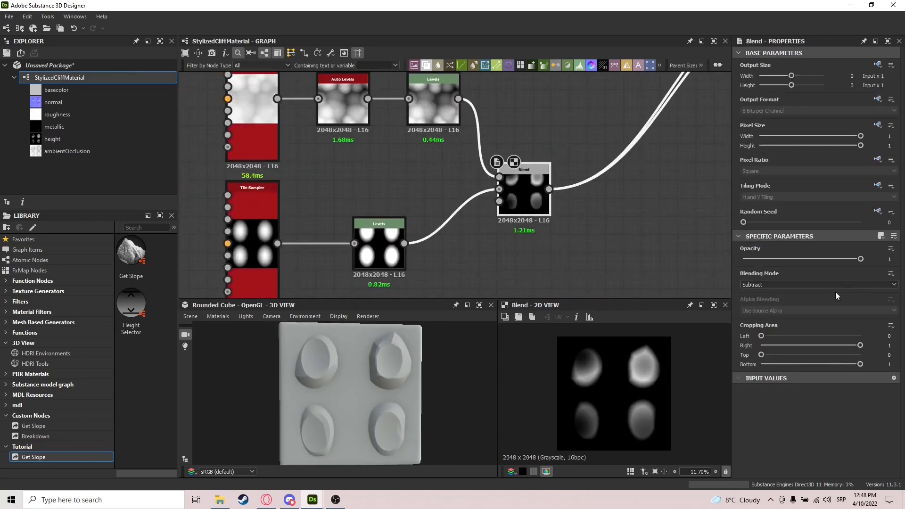
pyautogui.doubleClick(890, 260)
pyautogui.write('0.5')
pyautogui.press('Return')
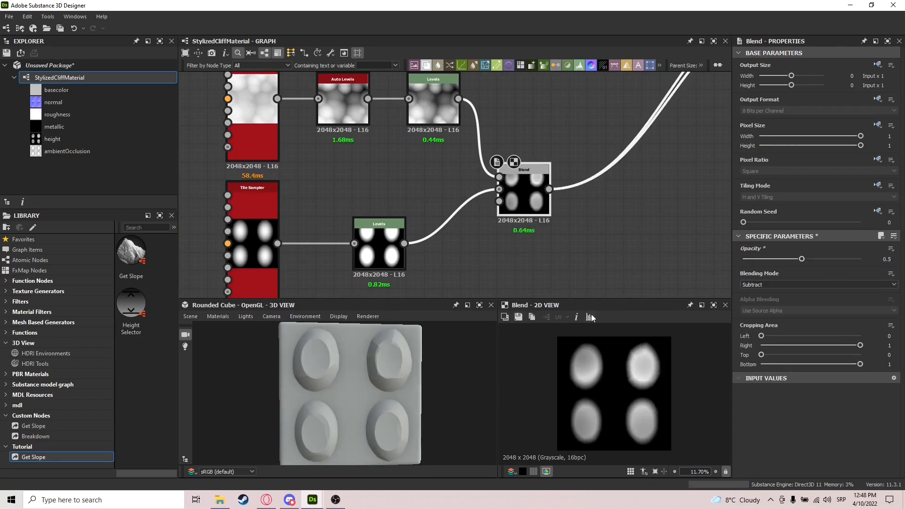
pyautogui.doubleClick(901, 259)
pyautogui.write('0.6')
pyautogui.press('Return')
pyautogui.moveTo(307, 350); pyautogui.dragTo(372, 398)
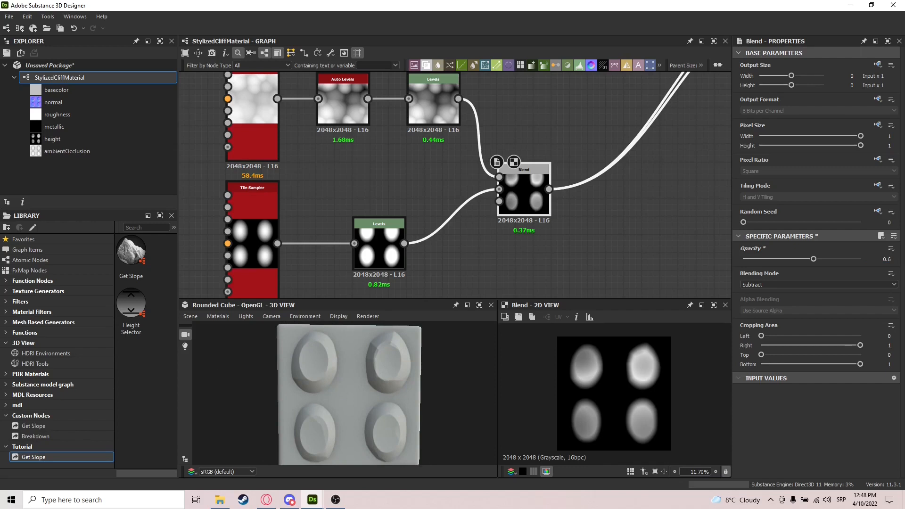
# Add a Directional Warp node after the Subtract Blend, with the first Tile Sampler's Levels as its intensity input.
pyautogui.moveTo(537, 171); pyautogui.dragTo(512, 206, button='middle')
pyautogui.moveTo(523, 225); pyautogui.dragTo(607, 176)
pyautogui.write('dire')
pyautogui.press('Down')
pyautogui.press('Return')
pyautogui.moveTo(607, 176); pyautogui.dragTo(617, 262, button='middle')
pyautogui.scroll(-2, 617, 261)
pyautogui.moveTo(496, 132); pyautogui.dragTo(599, 262)
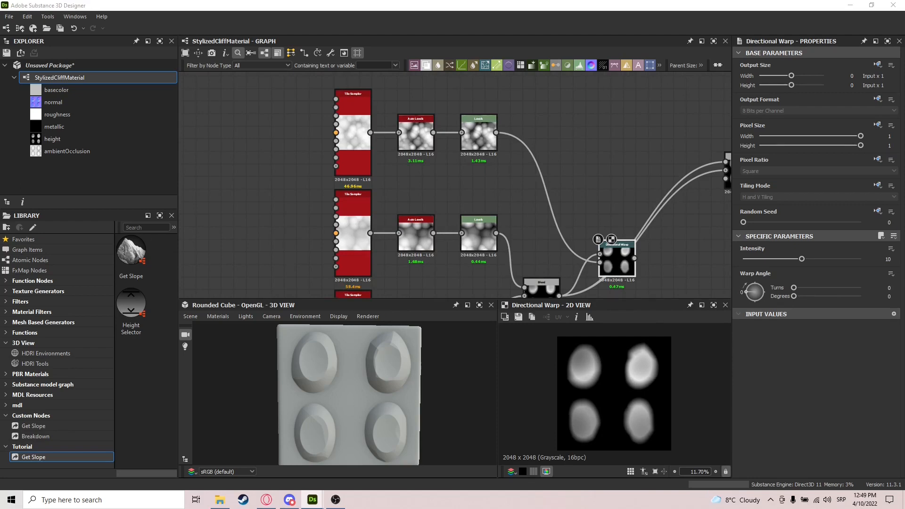
# Set the Directional Warp's angle to about 78 degrees and its intensity to 6.
pyautogui.moveTo(756, 289); pyautogui.dragTo(752, 280)
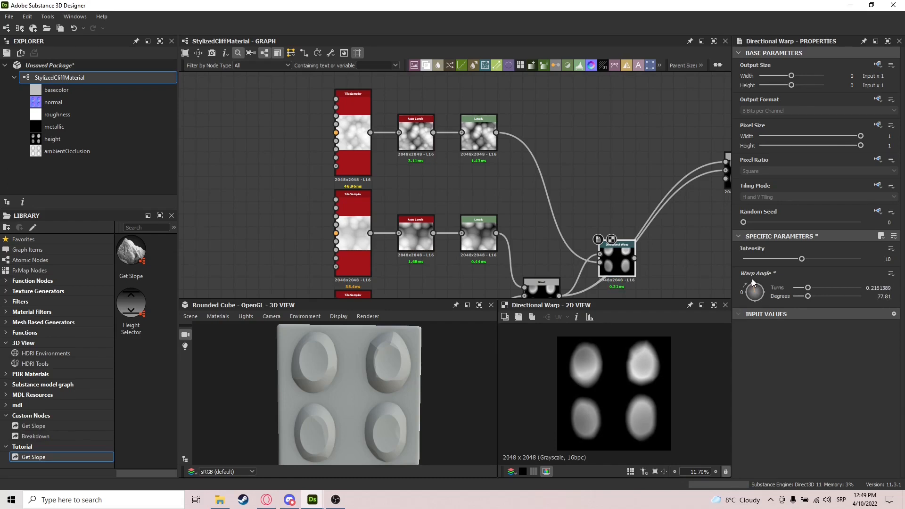
pyautogui.click(888, 259)
pyautogui.write('6')
pyautogui.press('Return')
# Transfer the final Blend's input connections from the Subtract Blend to the Directional Warp's output.
pyautogui.moveTo(547, 258); pyautogui.dragTo(498, 232, button='middle')
pyautogui.keyDown('shift'); pyautogui.moveTo(510, 270); pyautogui.dragTo(585, 231); pyautogui.keyUp('shift')
pyautogui.moveTo(434, 373); pyautogui.dragTo(330, 400)
pyautogui.moveTo(580, 239); pyautogui.dragTo(555, 239)
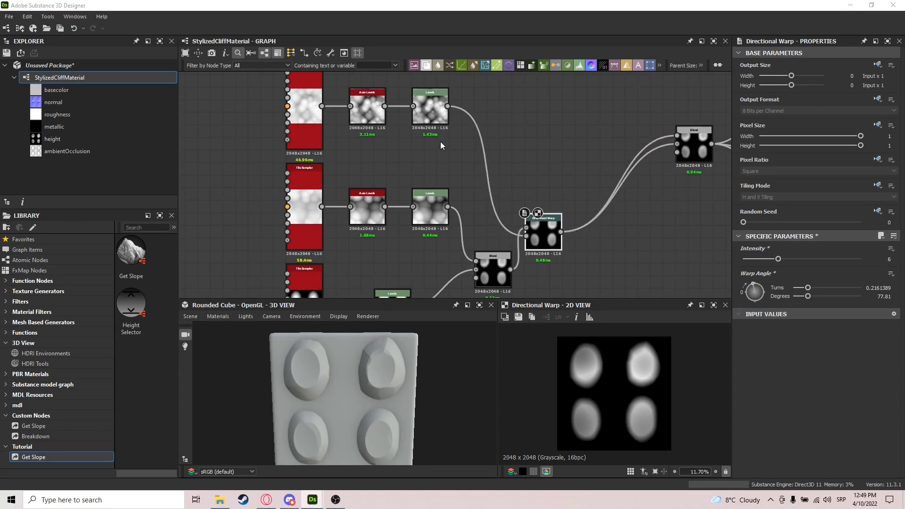
# Add a Warp node fed by the Directional Warp's output.
pyautogui.moveTo(613, 205); pyautogui.dragTo(570, 231, button='middle')
pyautogui.moveTo(517, 258); pyautogui.dragTo(532, 194)
pyautogui.write('war')
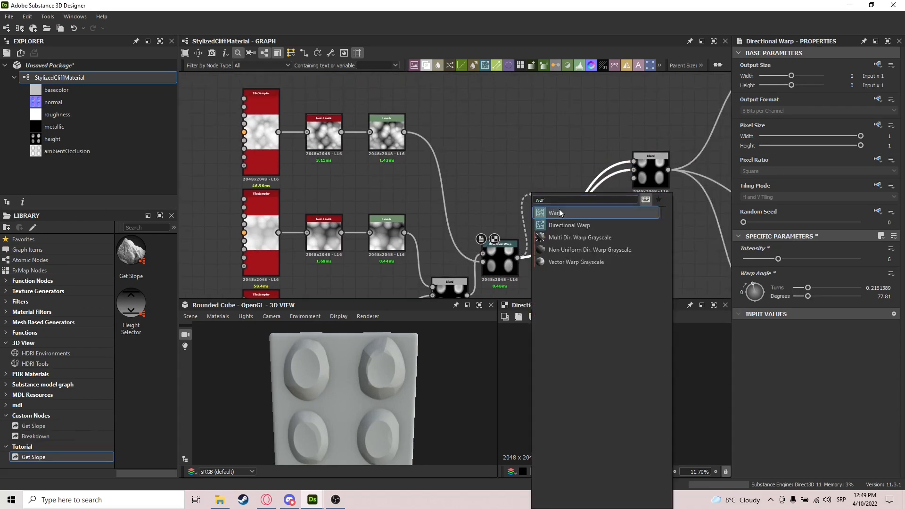
pyautogui.click(558, 213)
# Add a Blur HQ Grayscale node after the first Tile Sampler's Levels, with quality 1 and intensity 1.8.
pyautogui.moveTo(403, 132); pyautogui.dragTo(457, 161)
pyautogui.write('blur')
pyautogui.press('Return')
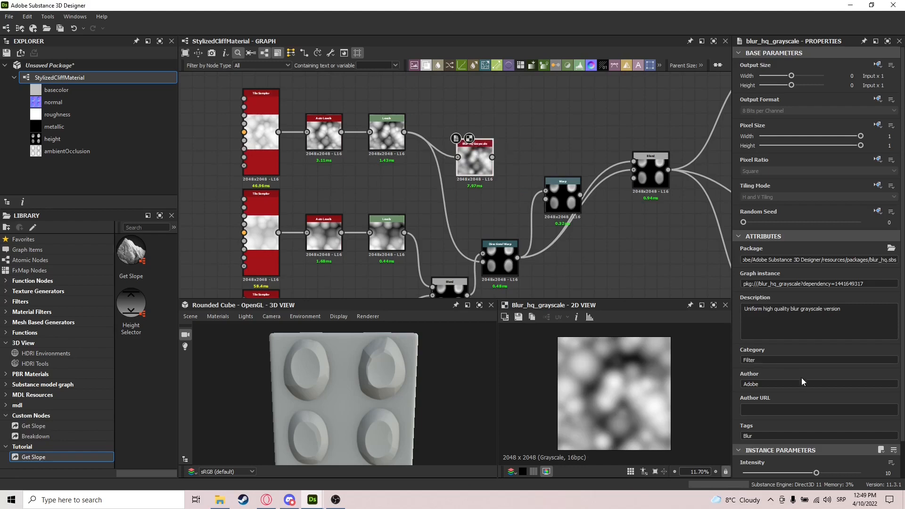
pyautogui.scroll(-2, 806, 415)
pyautogui.moveTo(743, 458); pyautogui.dragTo(860, 458)
pyautogui.click(886, 433)
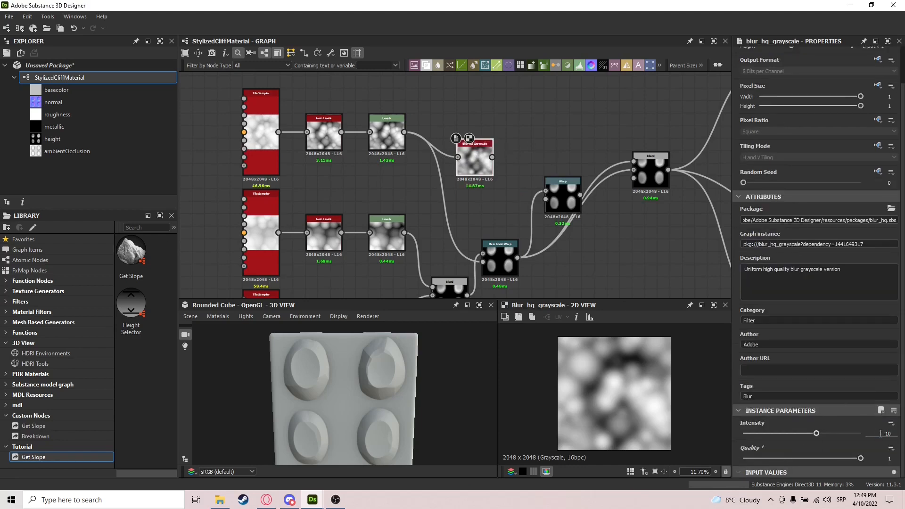
pyautogui.write('1.8')
pyautogui.press('Return')
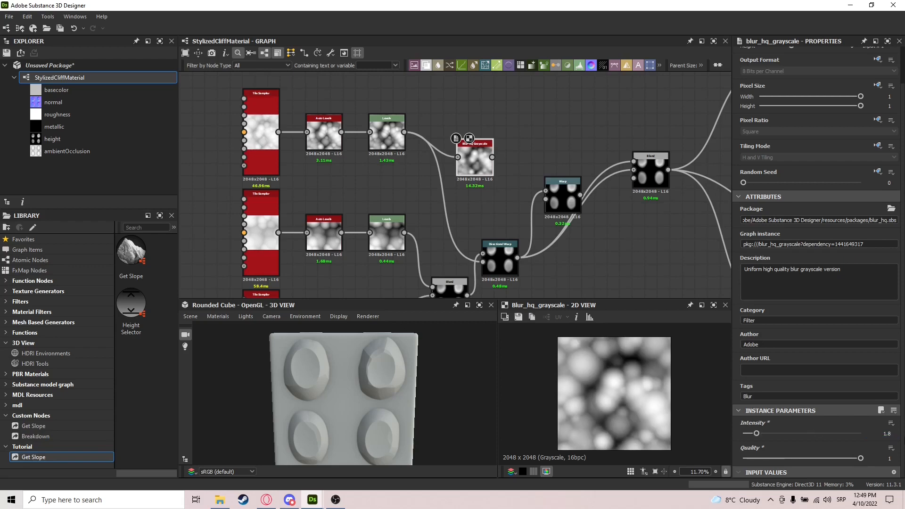
# Connect the Blur HQ Grayscale to the Warp's gradient input and set the Warp's intensity to 0.7.
pyautogui.moveTo(491, 158); pyautogui.dragTo(549, 200)
pyautogui.doubleClick(555, 197)
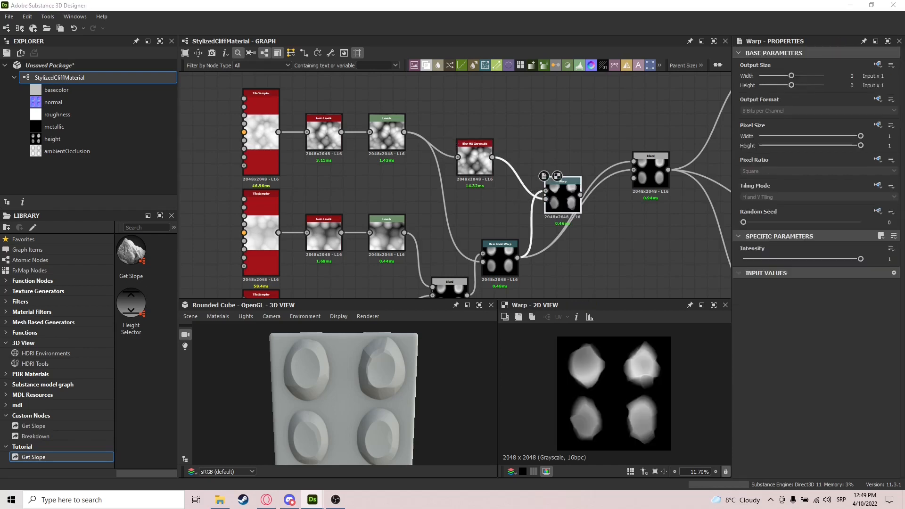
pyautogui.click(559, 190)
pyautogui.click(886, 259)
pyautogui.press('Down')
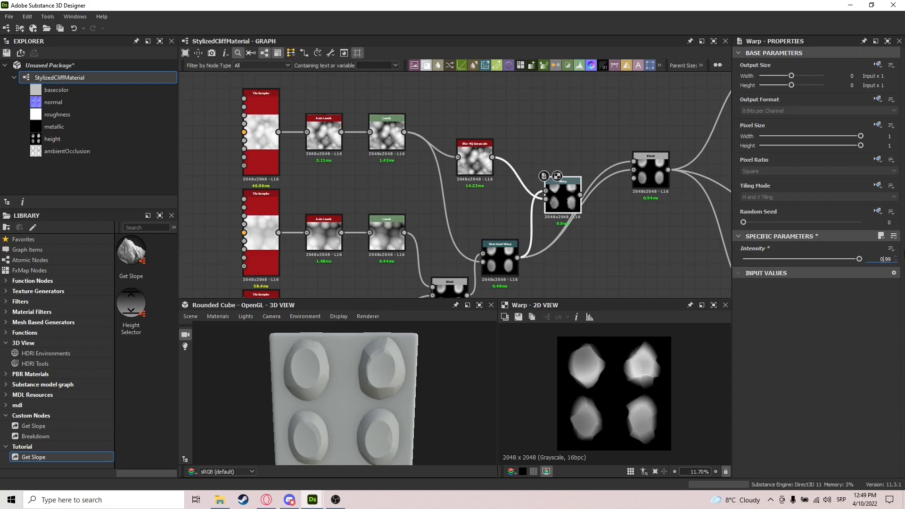
pyautogui.press('Return')
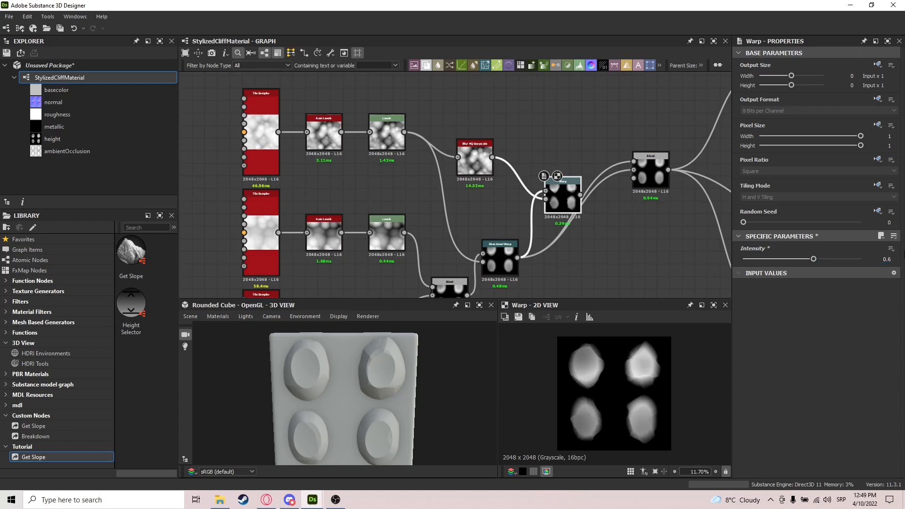
pyautogui.click(890, 259)
pyautogui.press('BackSpace')
pyautogui.write('7')
pyautogui.press('Return')
pyautogui.scroll(4, 654, 360)
pyautogui.moveTo(498, 210); pyautogui.dragTo(490, 219, button='middle')
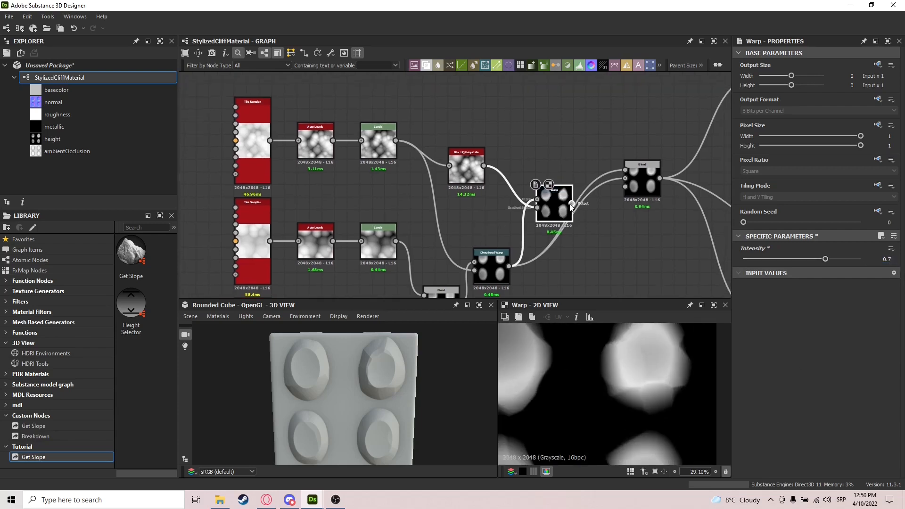
# Connect the Warp's output to the final Blend in place of the Directional Warp and inspect the stones in 3D.
pyautogui.moveTo(616, 169); pyautogui.dragTo(624, 170)
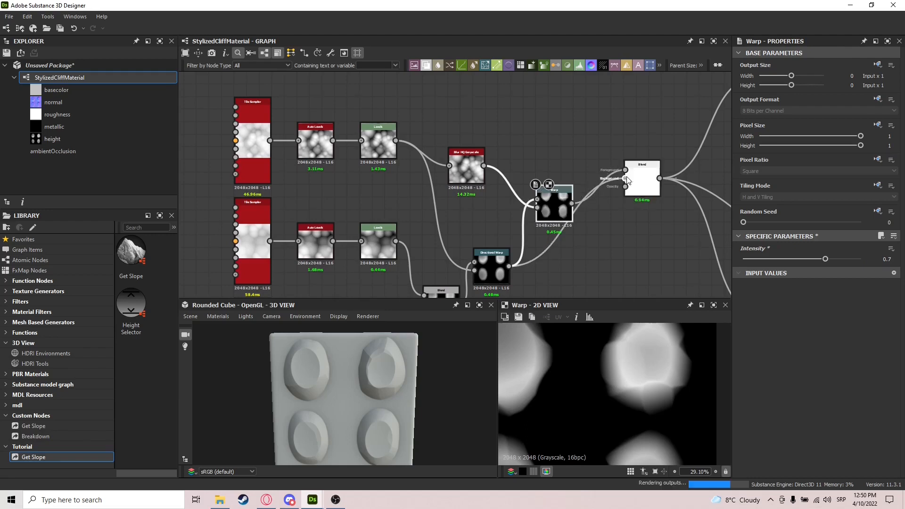
pyautogui.moveTo(349, 391); pyautogui.dragTo(359, 393)
pyautogui.scroll(5, 326, 356)
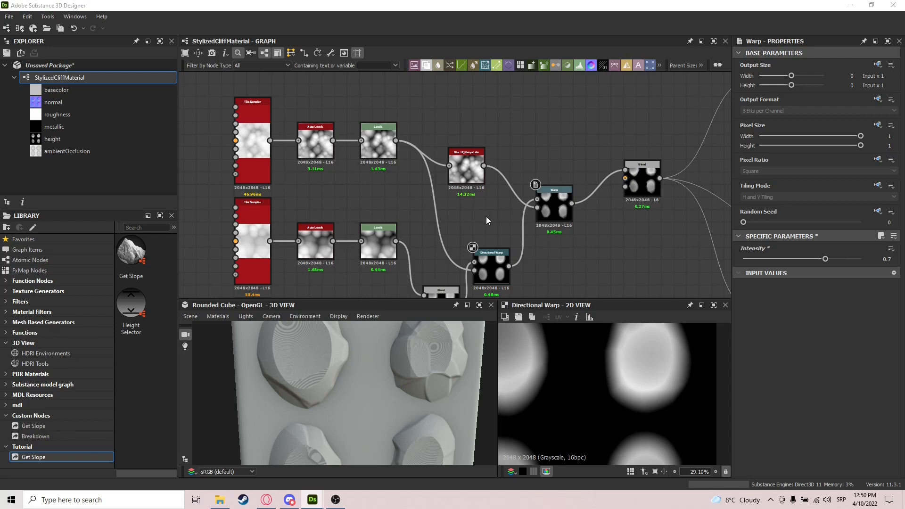
# Move the final Blend farther away from the Warp node to make room for more nodes.
pyautogui.scroll(-5, 487, 221)
pyautogui.moveTo(487, 209); pyautogui.dragTo(670, 216)
pyautogui.scroll(5, 453, 207)
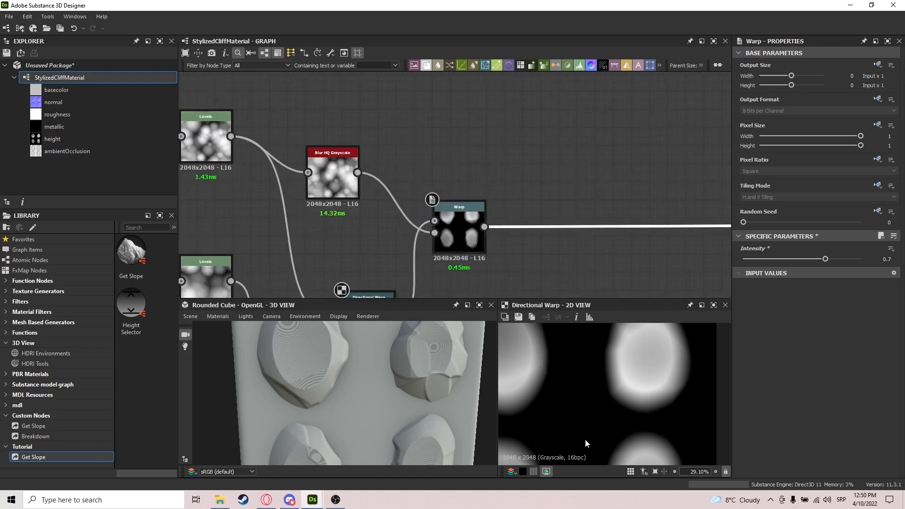
pyautogui.scroll(-1, 594, 405)
pyautogui.moveTo(329, 370); pyautogui.dragTo(359, 362)
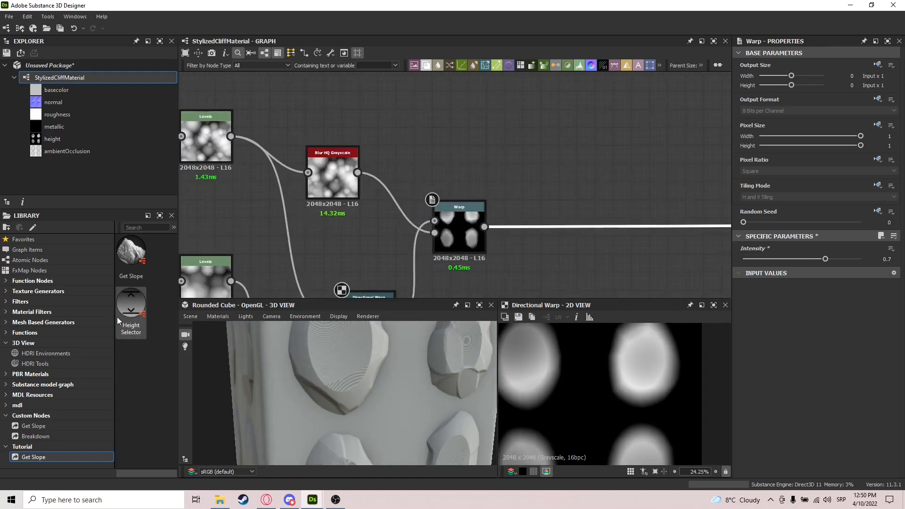
# Insert an Auto Levels node between the Warp and the final Blend.
pyautogui.moveTo(484, 227); pyautogui.dragTo(525, 234)
pyautogui.write('aut')
pyautogui.press('Return')
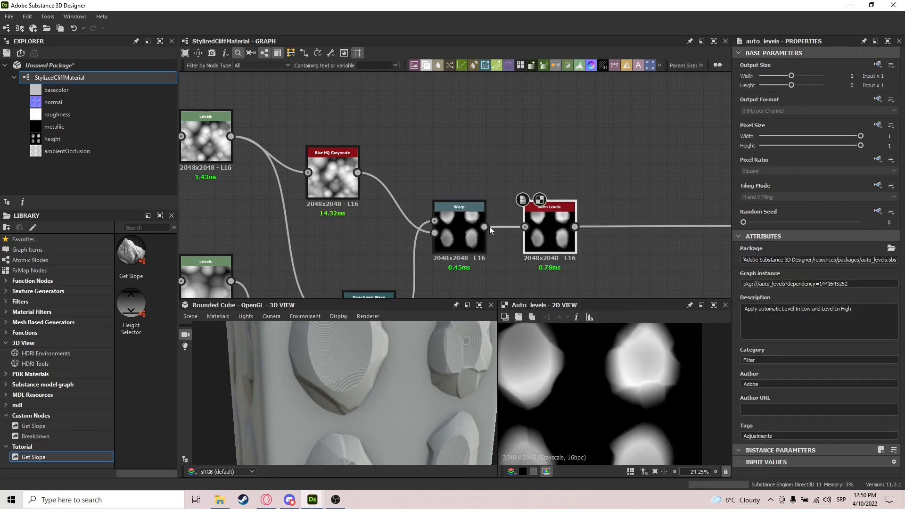
pyautogui.moveTo(366, 403)
pyautogui.mouseDown()
pyautogui.moveTo(401, 383)
pyautogui.moveTo(366, 397)
pyautogui.mouseUp()
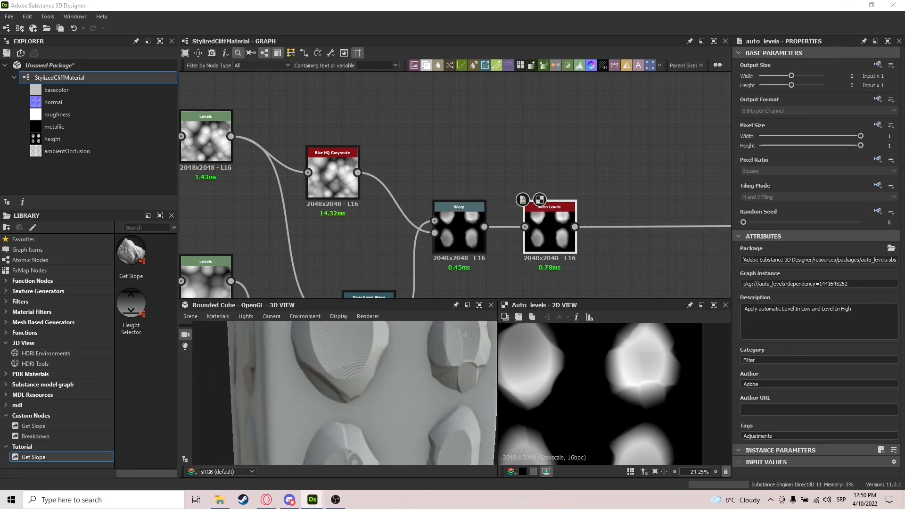
# Add a Histogram Scan node branching from the Auto Levels and set its position to 1.
pyautogui.moveTo(579, 238); pyautogui.dragTo(426, 229, button='middle')
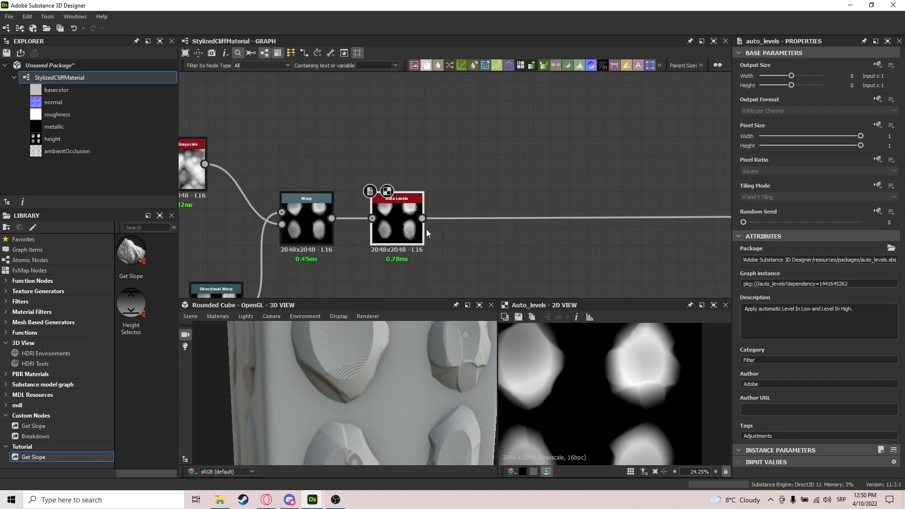
pyautogui.moveTo(421, 218); pyautogui.dragTo(462, 251)
pyautogui.write('hist')
pyautogui.press('Down')
pyautogui.press('Return')
pyautogui.moveTo(776, 405); pyautogui.dragTo(862, 405)
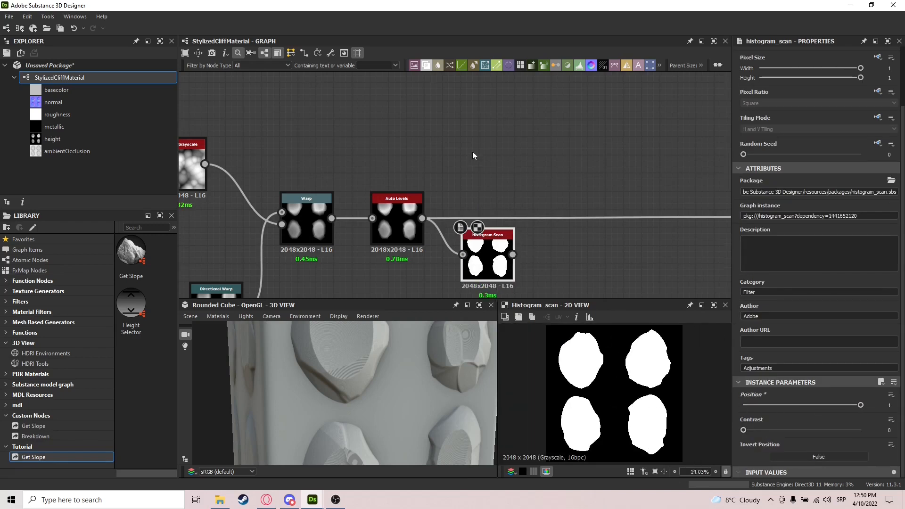
# Add a Levels node branching from the Auto Levels, lowering its input white point and raising its output black point.
pyautogui.moveTo(473, 155); pyautogui.dragTo(468, 170, button='middle')
pyautogui.moveTo(417, 233); pyautogui.dragTo(451, 176)
pyautogui.write('leve')
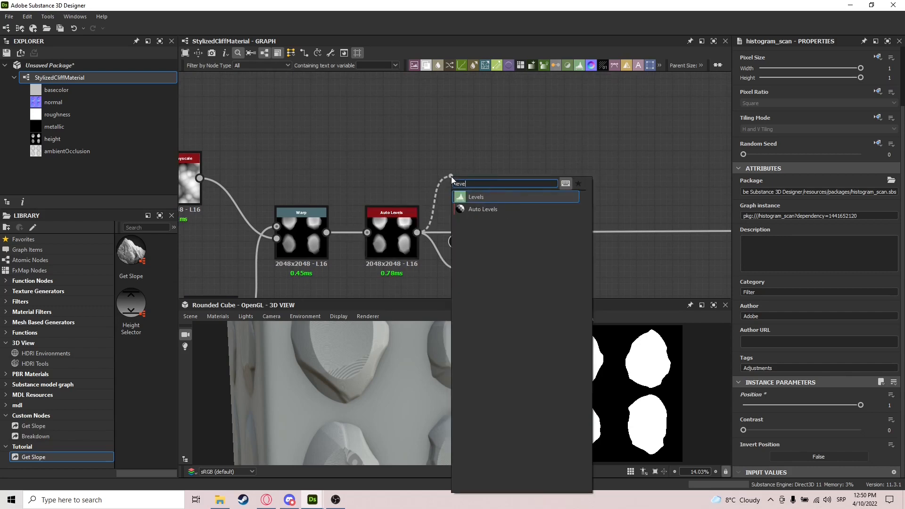
pyautogui.press('Return')
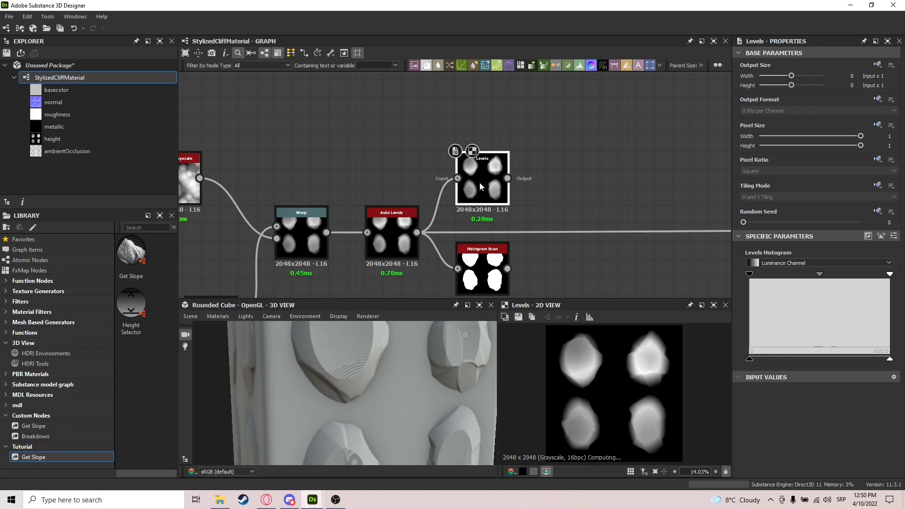
pyautogui.moveTo(889, 275); pyautogui.dragTo(854, 273)
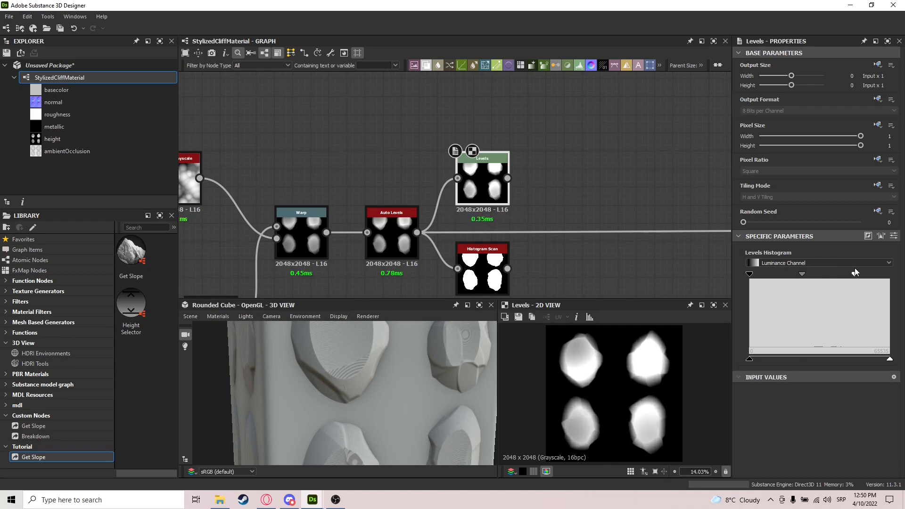
pyautogui.moveTo(748, 360); pyautogui.dragTo(790, 352)
# Add a Blend node with the Histogram Scan as background and the new Levels as foreground.
pyautogui.rightClick(560, 194)
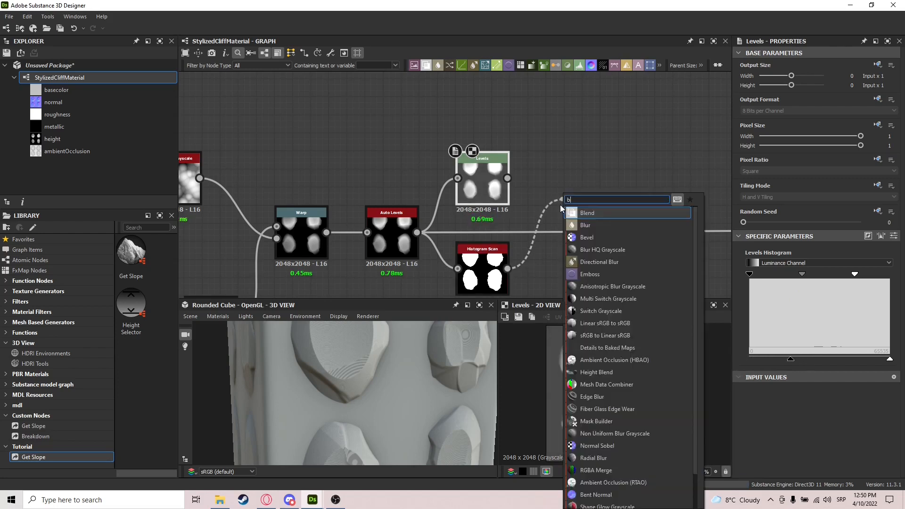
pyautogui.click(596, 209)
pyautogui.moveTo(507, 178); pyautogui.dragTo(572, 224)
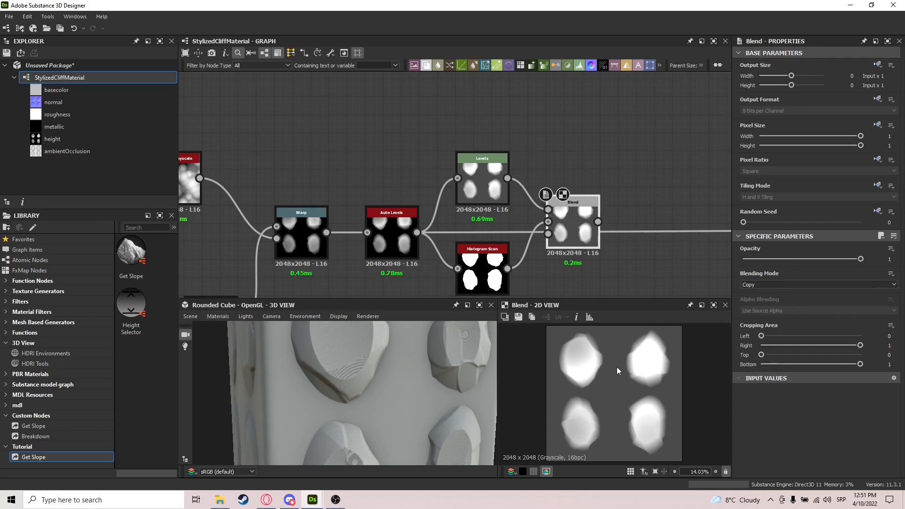
# Set the new Blend's blending mode to Multiply and check the result in the 2D view.
pyautogui.click(801, 285)
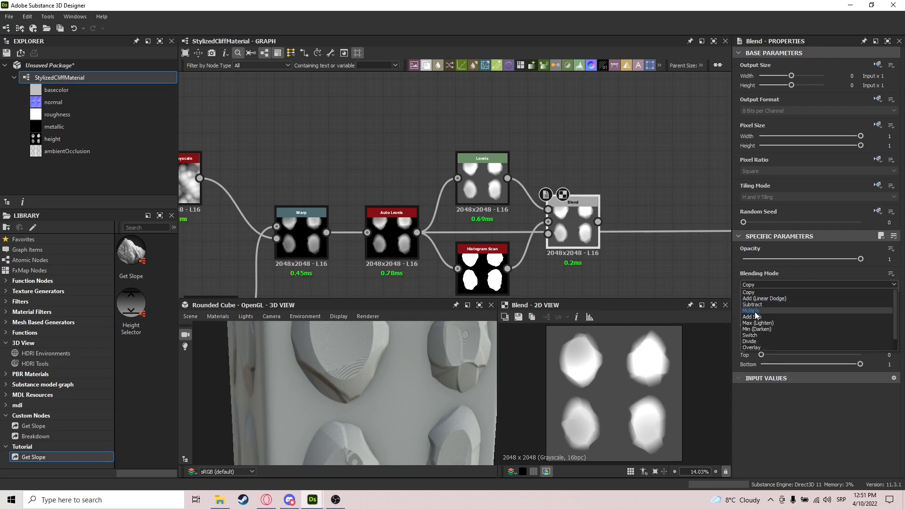
pyautogui.click(756, 309)
pyautogui.scroll(8, 601, 389)
pyautogui.scroll(-8, 601, 389)
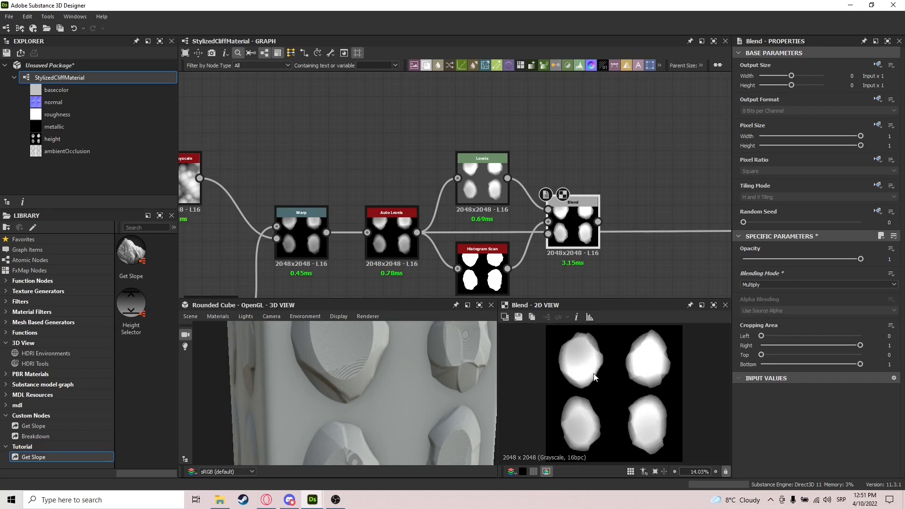
# Transfer the final Blend's input connection from the Auto Levels to the Multiply Blend and inspect the cube in 3D.
pyautogui.keyDown('shift'); pyautogui.moveTo(416, 232); pyautogui.dragTo(599, 223); pyautogui.keyUp('shift')
pyautogui.scroll(-2, 663, 230)
pyautogui.moveTo(663, 231); pyautogui.dragTo(549, 240, button='middle')
pyautogui.moveTo(377, 377); pyautogui.dragTo(394, 388)
pyautogui.scroll(-3, 363, 381)
pyautogui.scroll(-2, 469, 221)
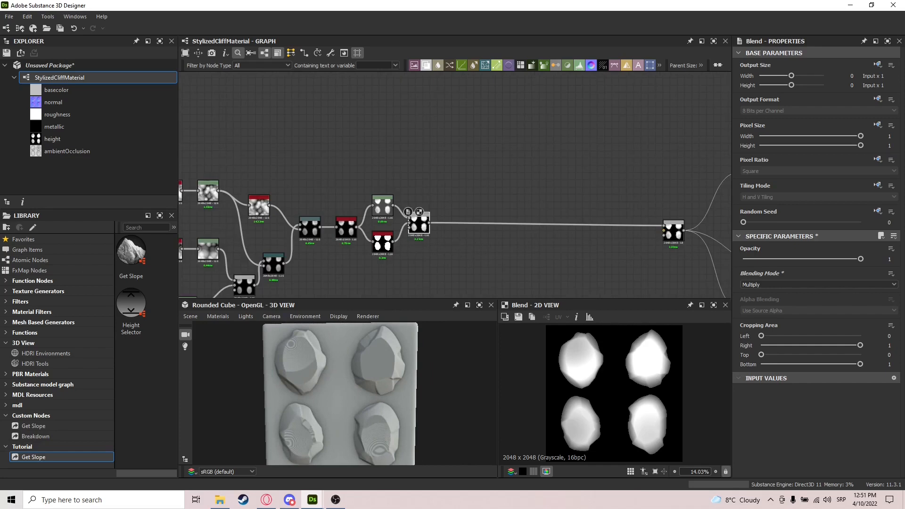
# Enclose the whole rock-shape node group, up to the Multiply Blend, in a Frame.
pyautogui.scroll(-2, 383, 140)
pyautogui.moveTo(384, 139); pyautogui.dragTo(528, 140, button='middle')
pyautogui.hotkey('ctrl', 'a')
pyautogui.press('space')
pyautogui.write('fra')
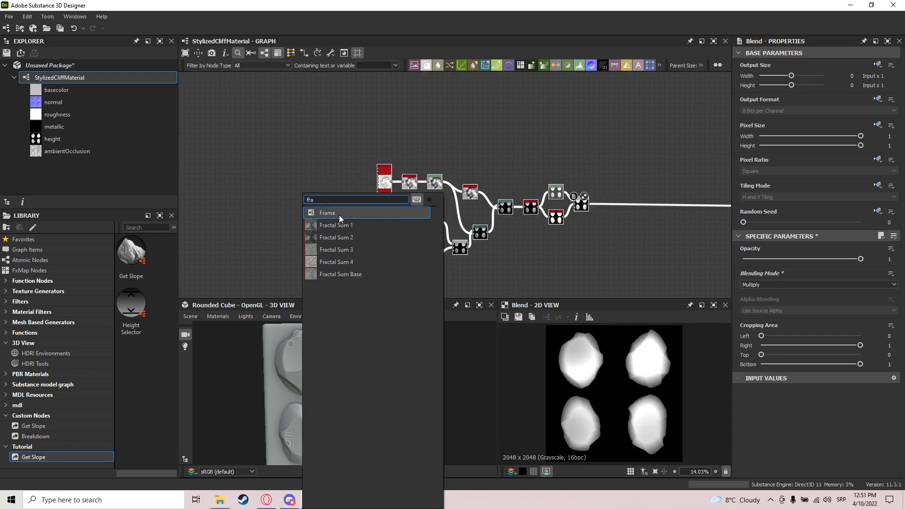
pyautogui.click(338, 215)
# Title the new frame Main Shapes.
pyautogui.click(789, 99)
pyautogui.press('BackSpace')
pyautogui.press('BackSpace')
pyautogui.press('BackSpace')
pyautogui.press('BackSpace')
pyautogui.press('BackSpace')
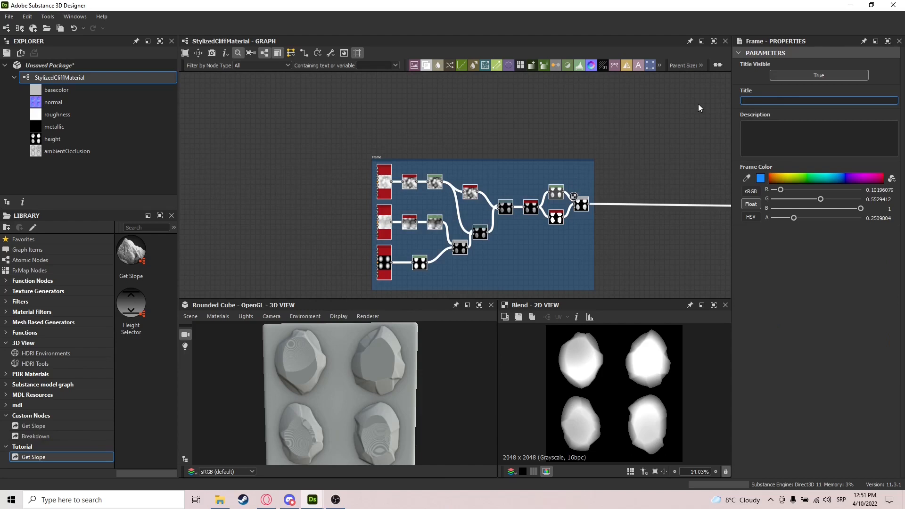
pyautogui.write('Main Shapes')
# Move the final Blend node farther away from the Main Shapes frame to make room for more nodes.
pyautogui.moveTo(628, 188); pyautogui.dragTo(495, 208, button='middle')
pyautogui.scroll(3, 544, 233)
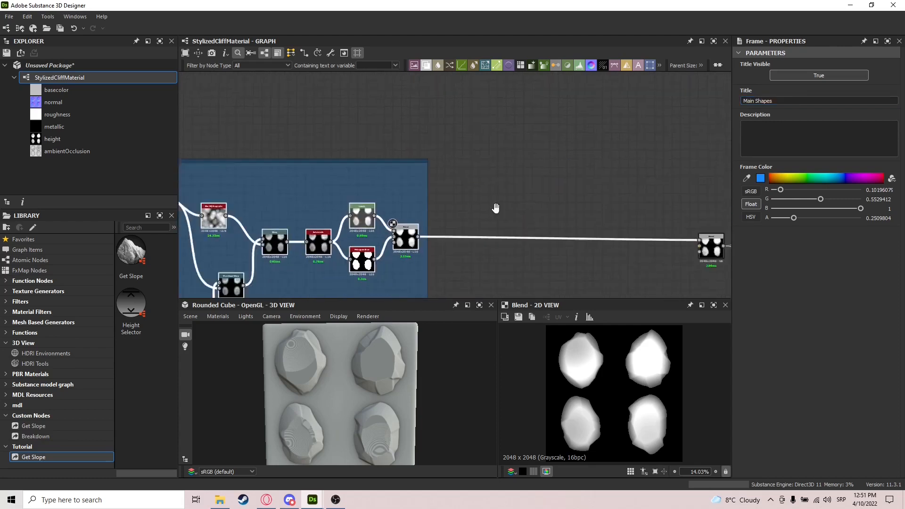
pyautogui.scroll(-3, 496, 208)
pyautogui.moveTo(511, 202); pyautogui.dragTo(698, 203)
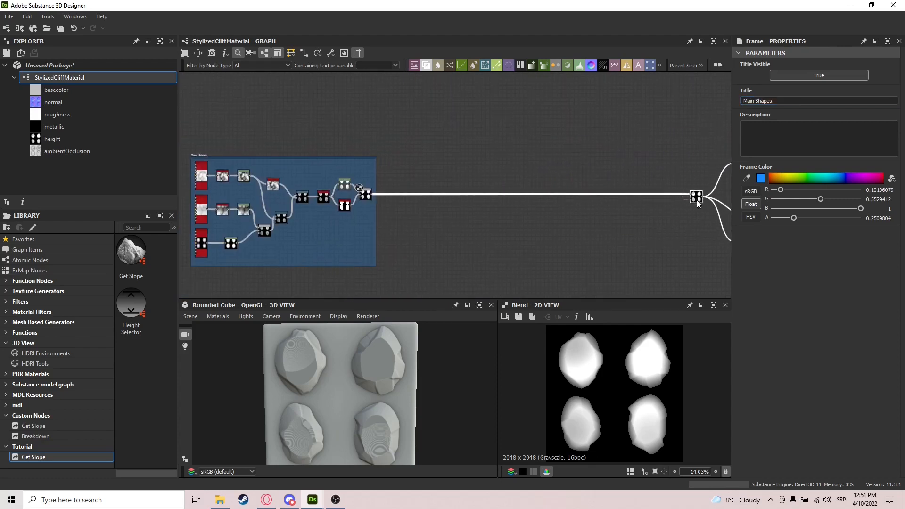
# Branch a Histogram Scan off the Multiply Blend above the existing link and set its position to 1.
pyautogui.scroll(3, 378, 184)
pyautogui.moveTo(378, 183); pyautogui.dragTo(453, 185, button='middle')
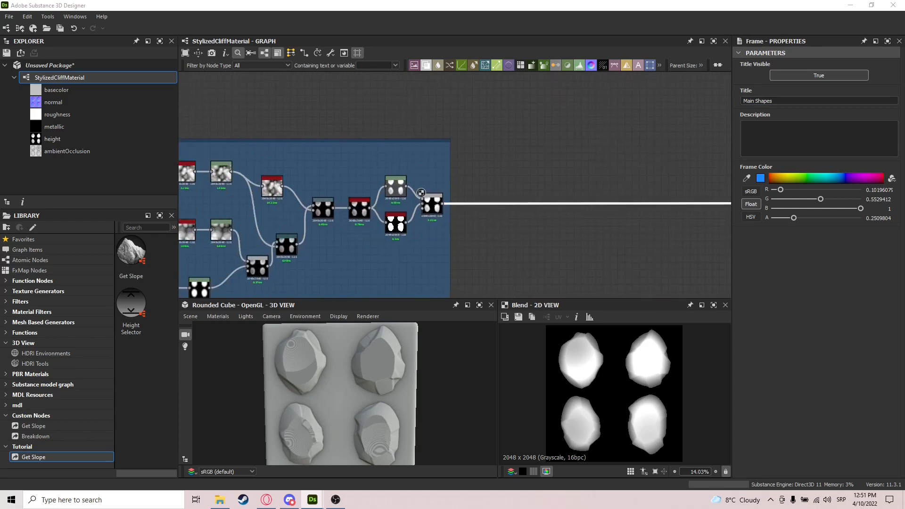
pyautogui.scroll(2, 382, 149)
pyautogui.moveTo(507, 162); pyautogui.dragTo(453, 208, button='middle')
pyautogui.scroll(-1, 475, 200)
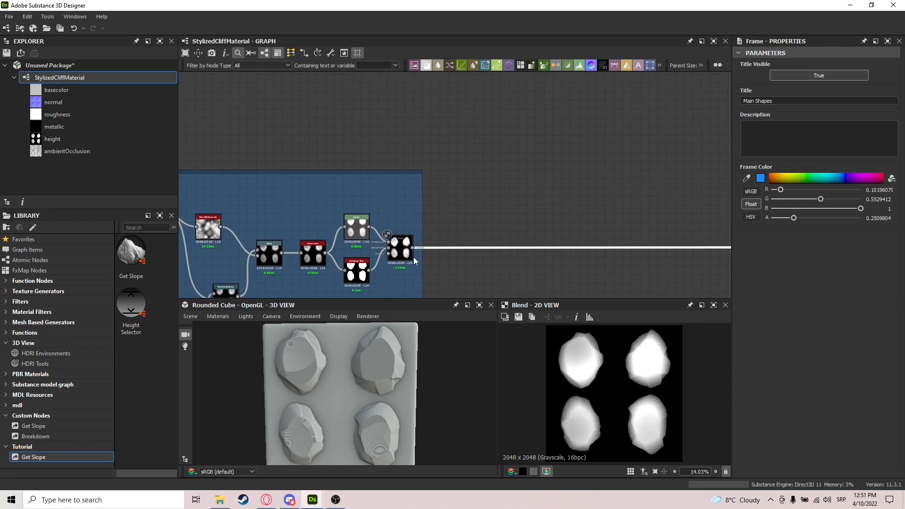
pyautogui.moveTo(437, 217); pyautogui.dragTo(442, 146)
pyautogui.write('his')
pyautogui.press('Down')
pyautogui.press('Return')
pyautogui.scroll(-2, 803, 370)
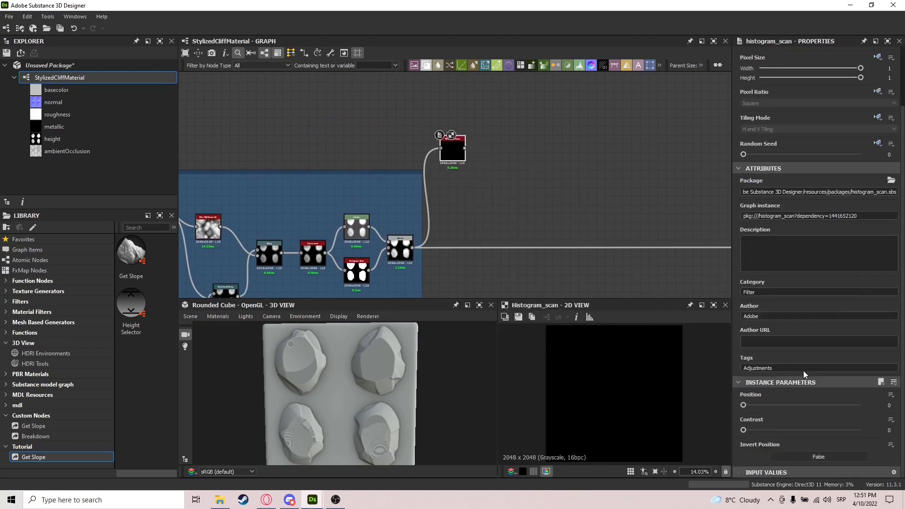
pyautogui.moveTo(823, 405); pyautogui.dragTo(864, 405)
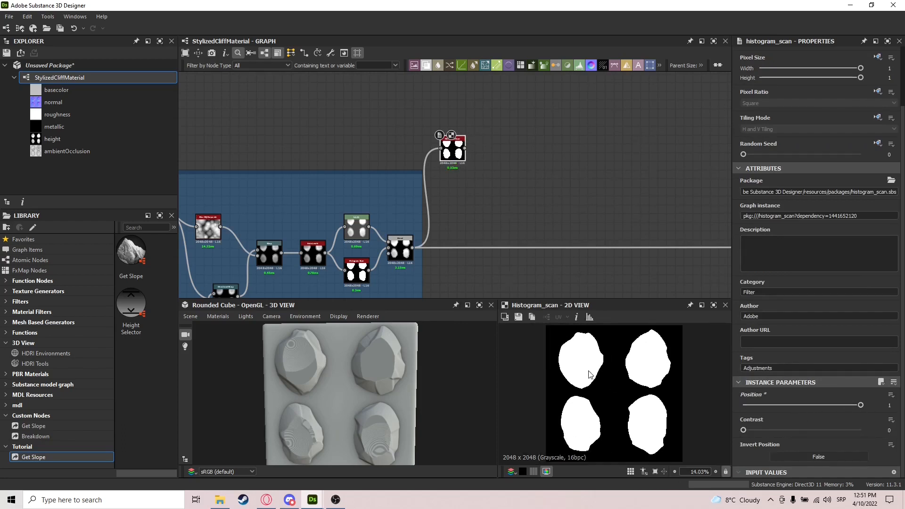
# Add a Flood Fill node after the new Histogram Scan and fit the full result in the 2D view.
pyautogui.scroll(3, 599, 373)
pyautogui.moveTo(555, 157); pyautogui.dragTo(525, 235, button='middle')
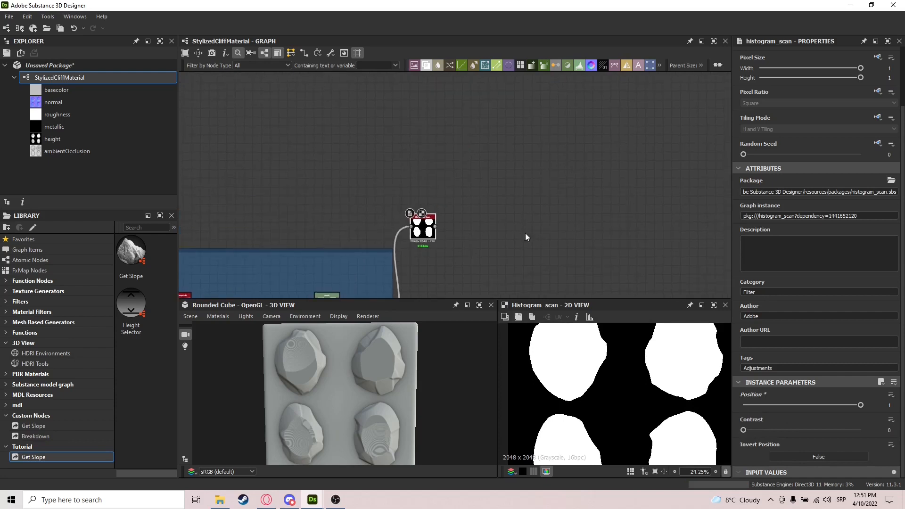
pyautogui.moveTo(434, 228); pyautogui.dragTo(464, 228)
pyautogui.write('flo')
pyautogui.press('Return')
pyautogui.scroll(2, 463, 228)
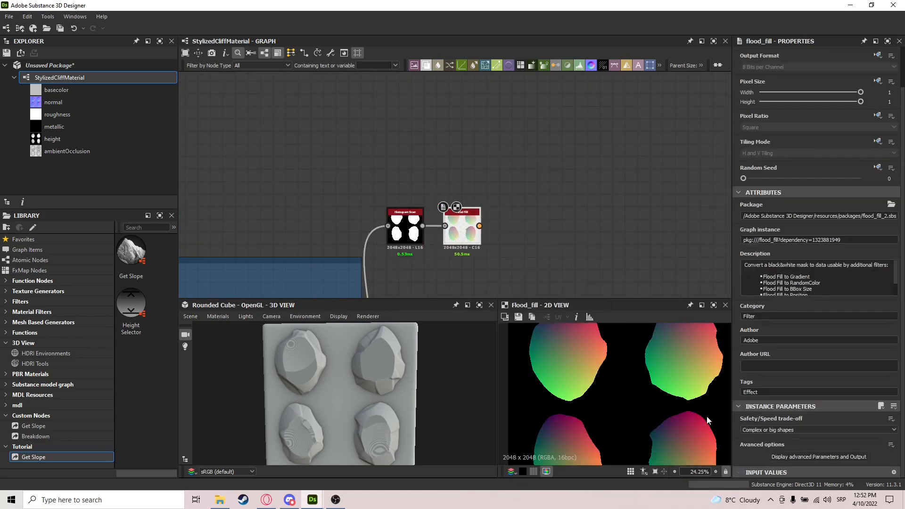
pyautogui.press('f')
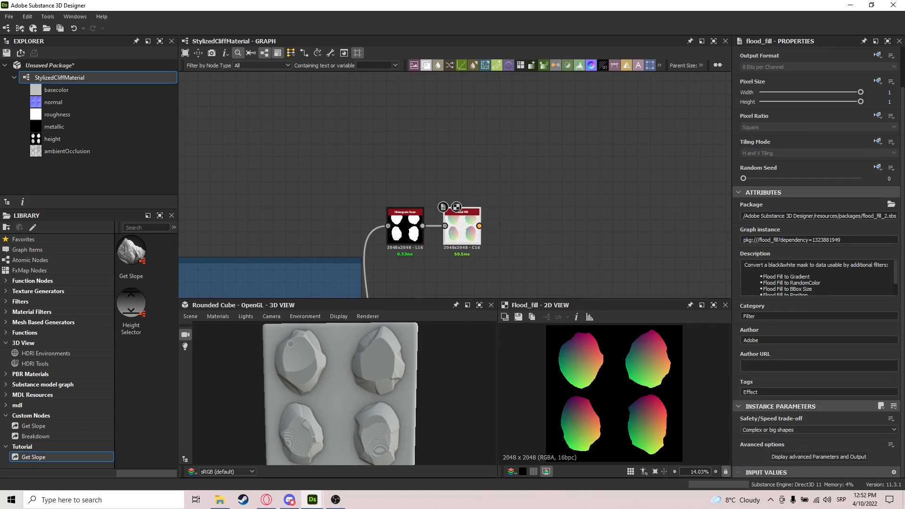
pyautogui.scroll(-1, 635, 374)
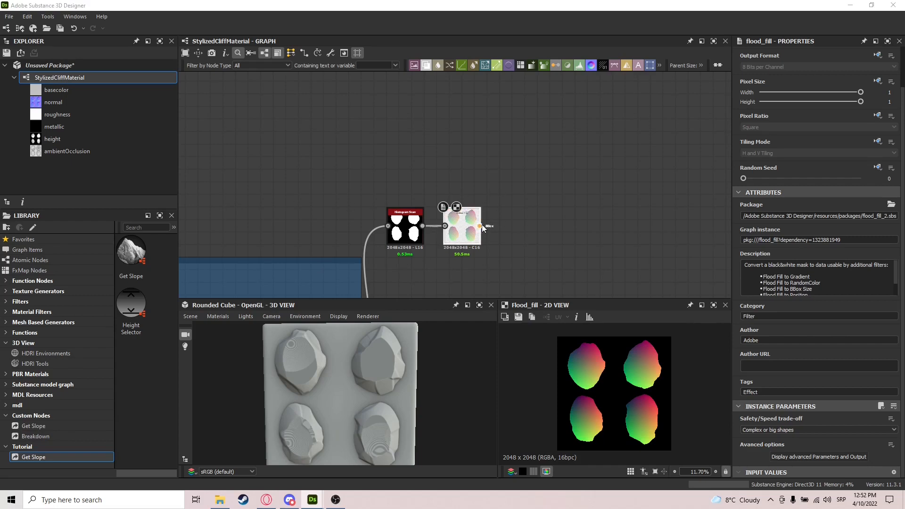
# Connect a Flood Fill to Gradient node to the Flood Fill output, placing it above.
pyautogui.moveTo(479, 226); pyautogui.dragTo(510, 153)
pyautogui.write('flo')
pyautogui.press('Down')
pyautogui.press('Down')
pyautogui.press('Return')
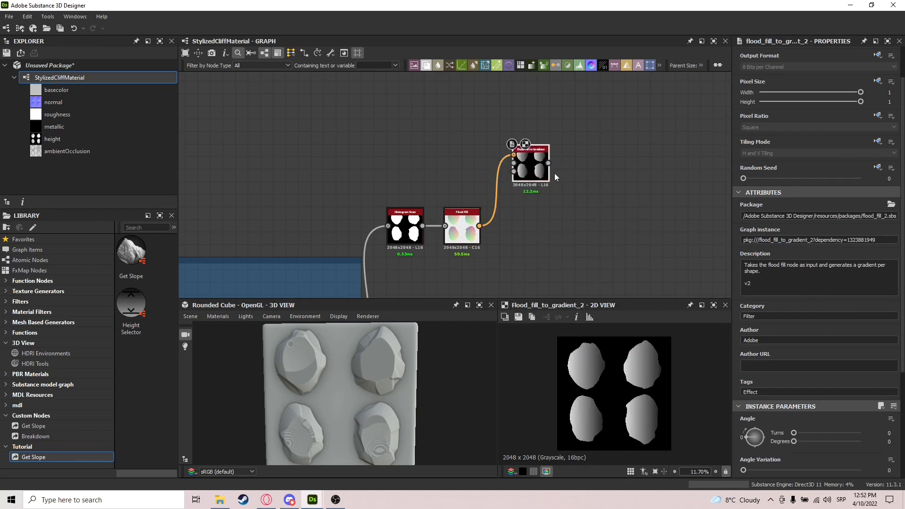
# Make three connected duplicates of the Flood Fill to Gradient node and stack them in a column above the original.
pyautogui.moveTo(542, 159); pyautogui.dragTo(518, 251, button='middle')
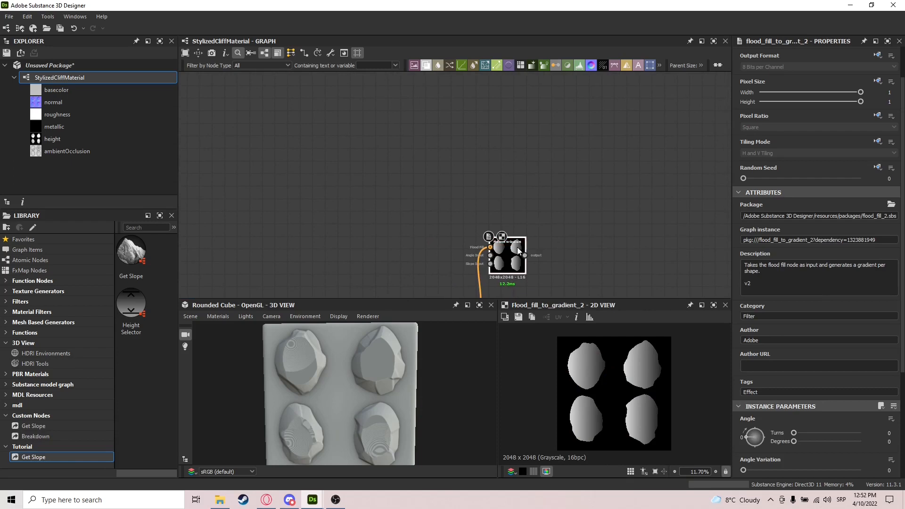
pyautogui.scroll(-2, 526, 230)
pyautogui.press('space')
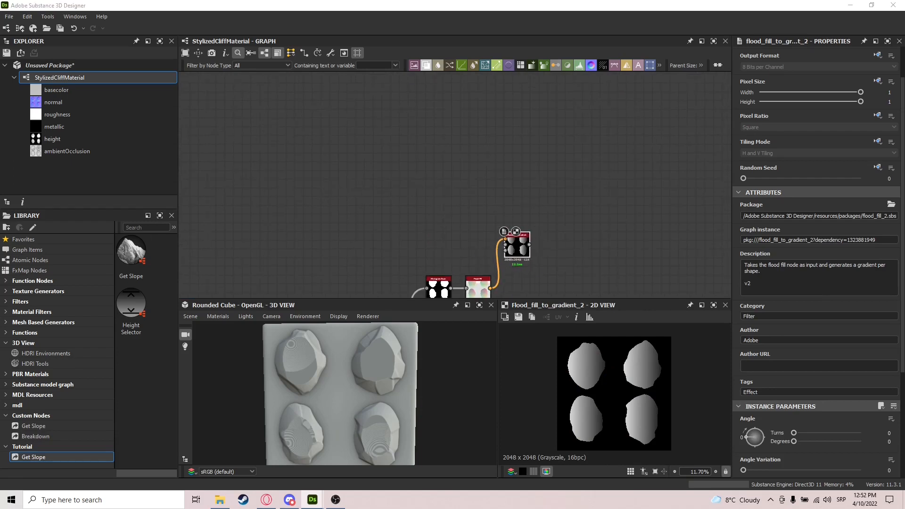
pyautogui.scroll(2, 515, 243)
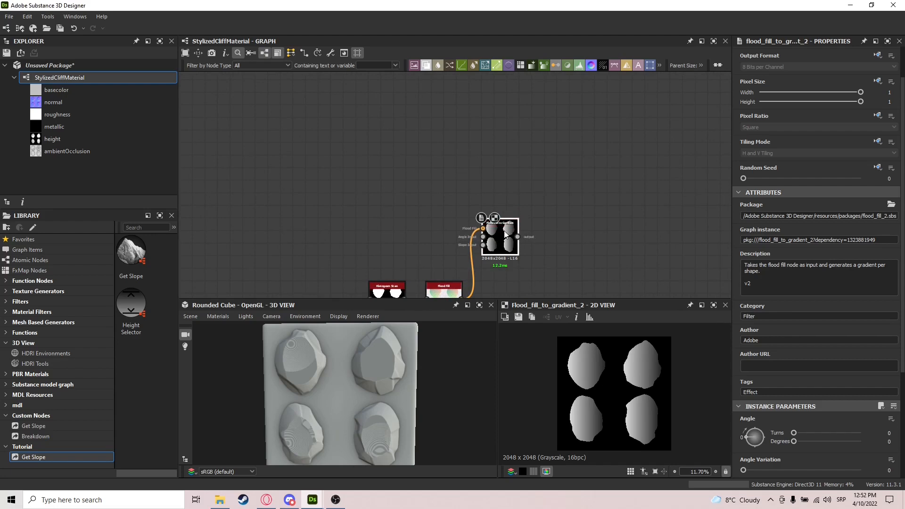
pyautogui.hotkey('ctrl', 'd')
pyautogui.moveTo(452, 179); pyautogui.dragTo(505, 151)
pyautogui.hotkey('ctrl', 'd')
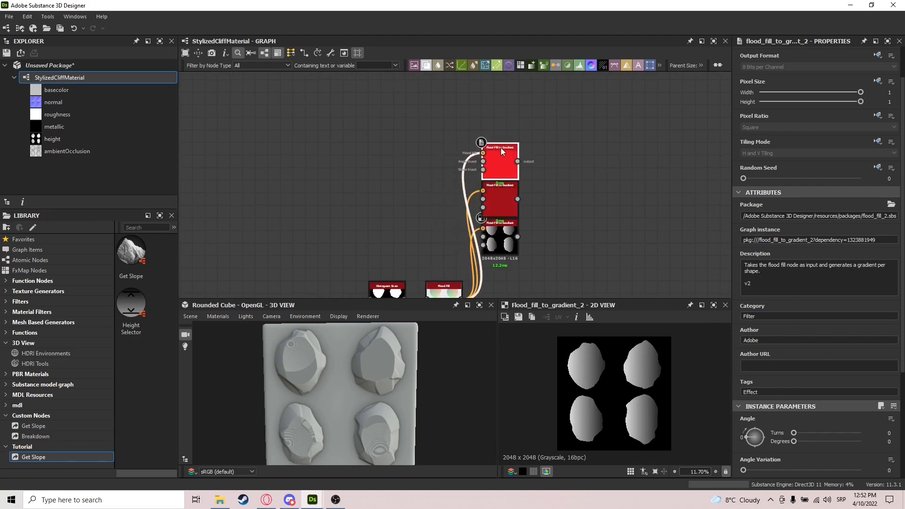
pyautogui.hotkey('ctrl', 'd')
pyautogui.moveTo(455, 185); pyautogui.dragTo(499, 115)
pyautogui.moveTo(496, 154); pyautogui.dragTo(495, 146)
pyautogui.moveTo(493, 190); pyautogui.dragTo(496, 183)
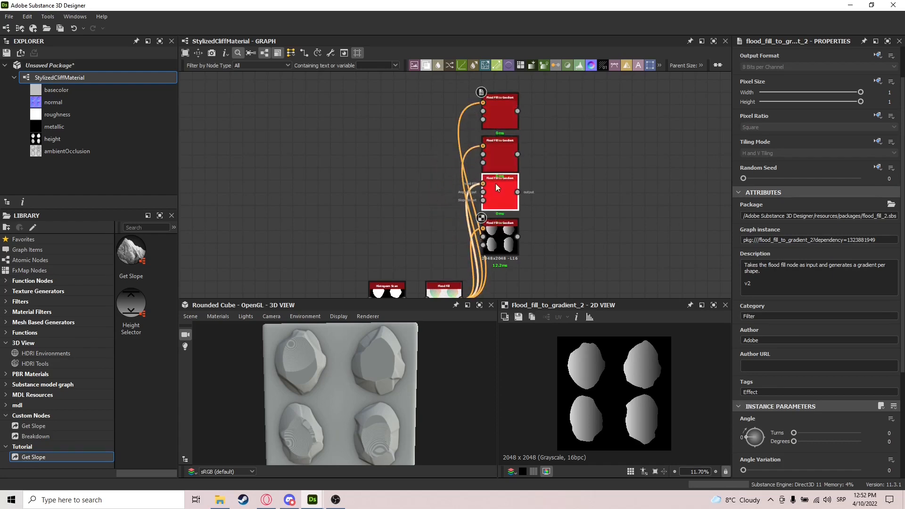
# Set the angle variation to about 0.89 on the lowest gradient node and 1 on the one above it.
pyautogui.click(493, 245)
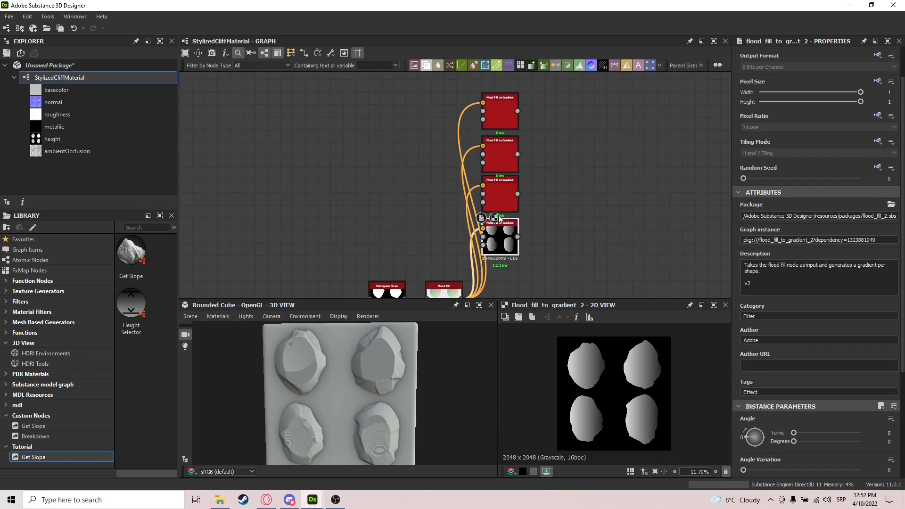
pyautogui.scroll(-3, 801, 392)
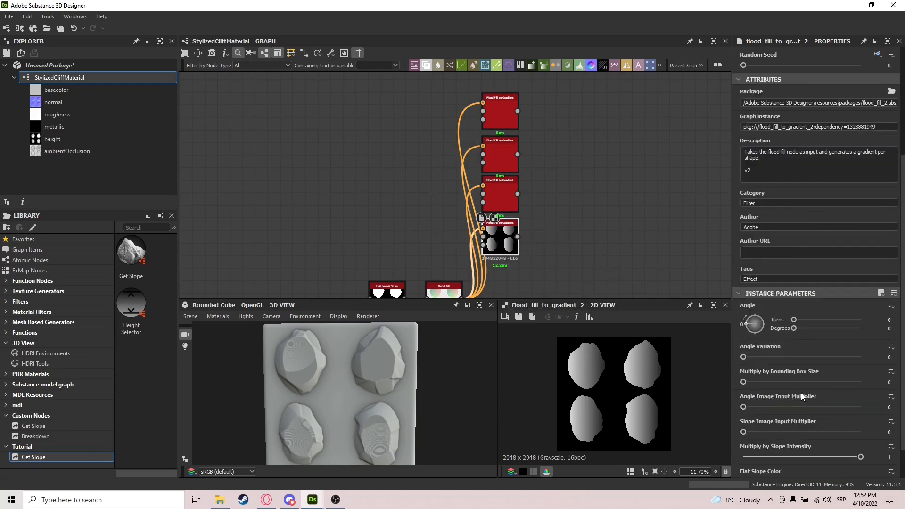
pyautogui.moveTo(785, 357); pyautogui.dragTo(860, 357)
pyautogui.click(503, 201)
# Set the angle variation to 0.54 on the second gradient node from the top and 0.9 on the top one, realigning both.
pyautogui.click(496, 155)
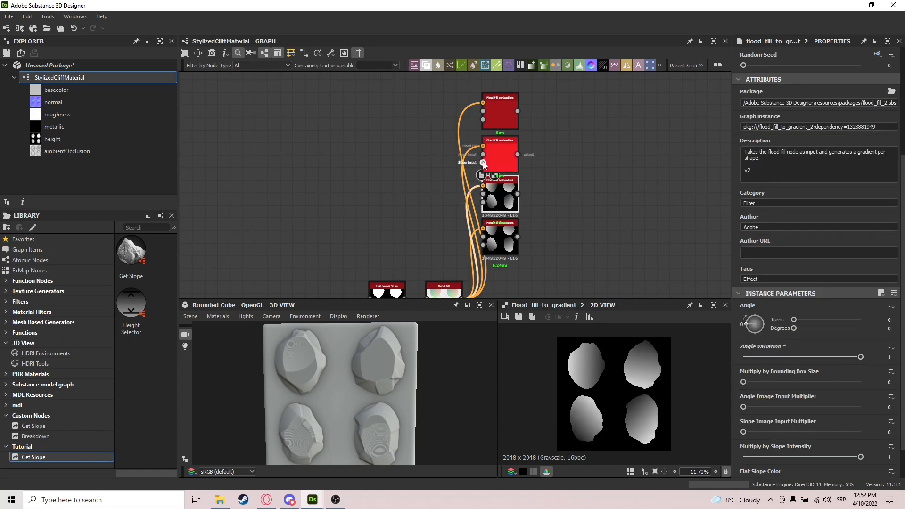
pyautogui.moveTo(497, 154); pyautogui.dragTo(509, 162)
pyautogui.click(807, 357)
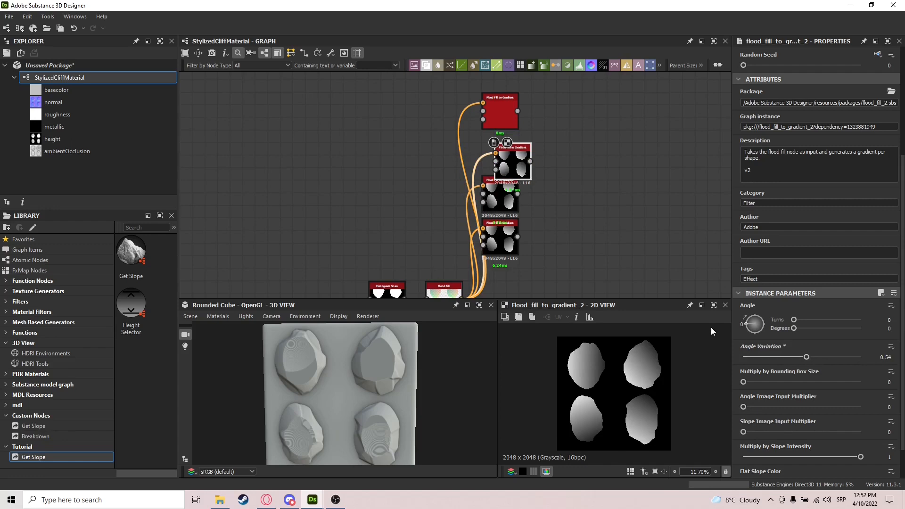
pyautogui.moveTo(515, 156); pyautogui.dragTo(504, 145)
pyautogui.click(506, 113)
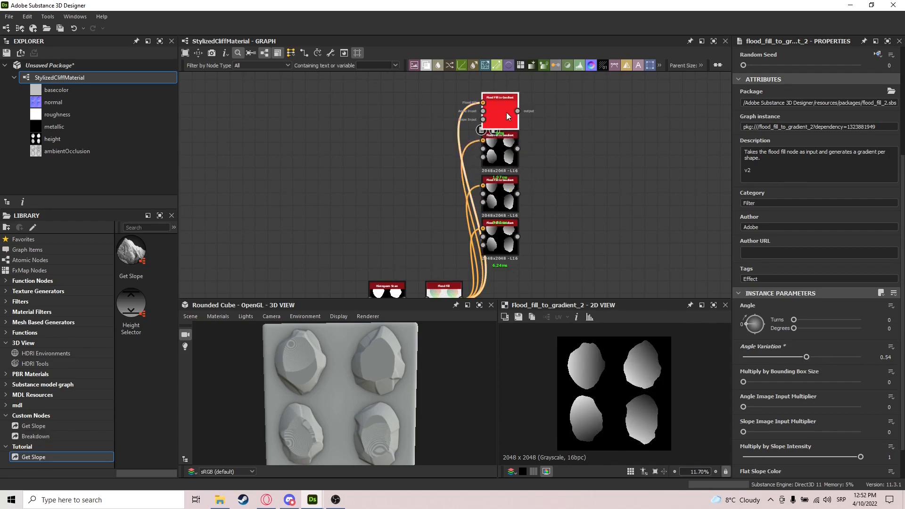
pyautogui.doubleClick(507, 114)
pyautogui.moveTo(507, 113); pyautogui.dragTo(507, 107)
pyautogui.moveTo(814, 358); pyautogui.dragTo(848, 357)
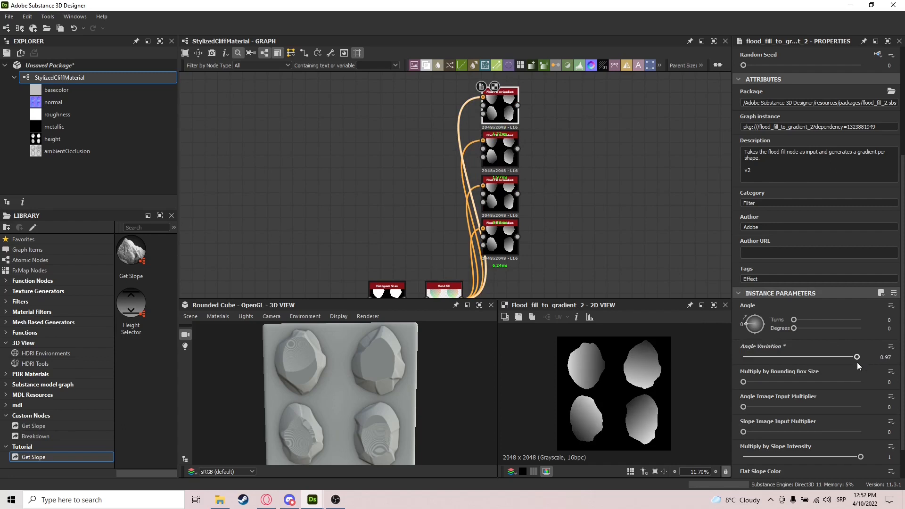
# Rotate the top gradient node's angle to about 92 degrees and give the second gradient node a different angle.
pyautogui.click(757, 320)
pyautogui.doubleClick(506, 149)
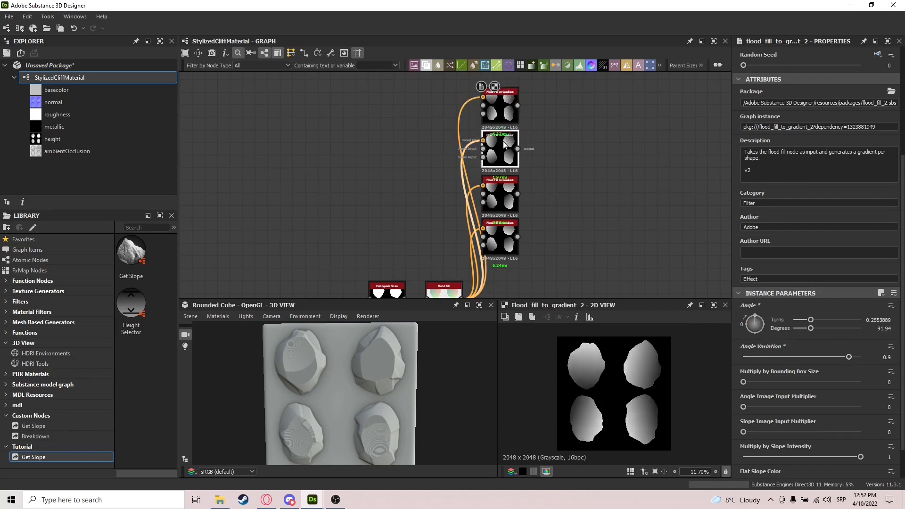
pyautogui.click(748, 332)
# Set the gradient angle to about -178 degrees on the third node and -76 degrees on the lowest one.
pyautogui.doubleClick(506, 185)
pyautogui.moveTo(506, 184); pyautogui.dragTo(506, 190)
pyautogui.click(765, 325)
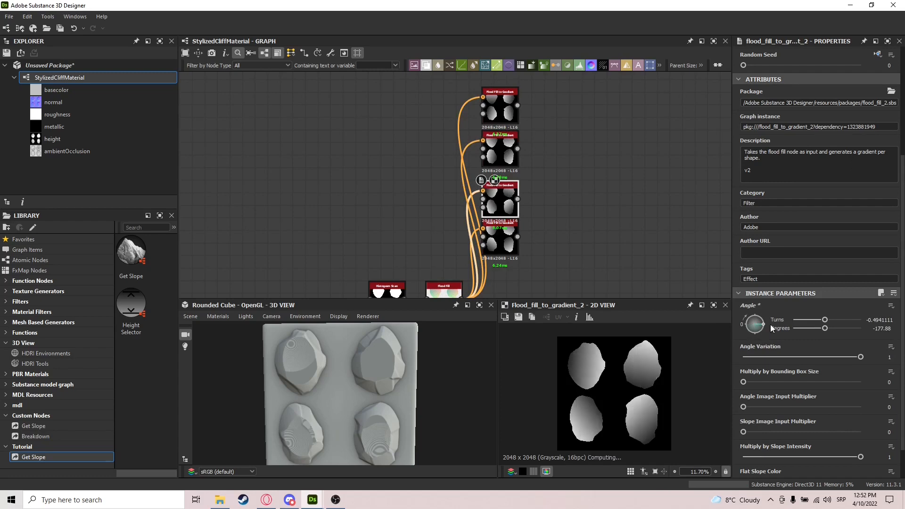
pyautogui.doubleClick(500, 241)
pyautogui.click(754, 334)
pyautogui.moveTo(754, 331); pyautogui.dragTo(753, 332)
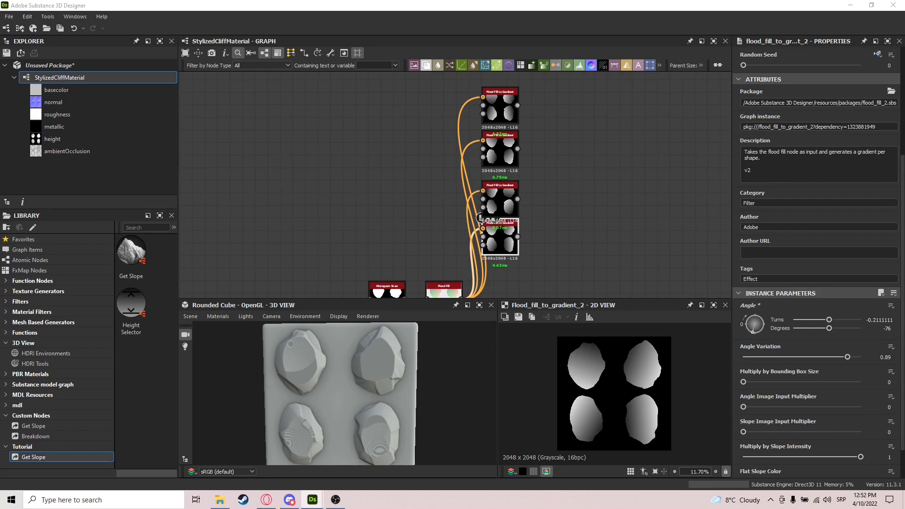
# Add a Levels node after the top gradient node and raise its input black point to about two thirds of the range.
pyautogui.moveTo(517, 105); pyautogui.dragTo(571, 114)
pyautogui.write('lev')
pyautogui.press('Return')
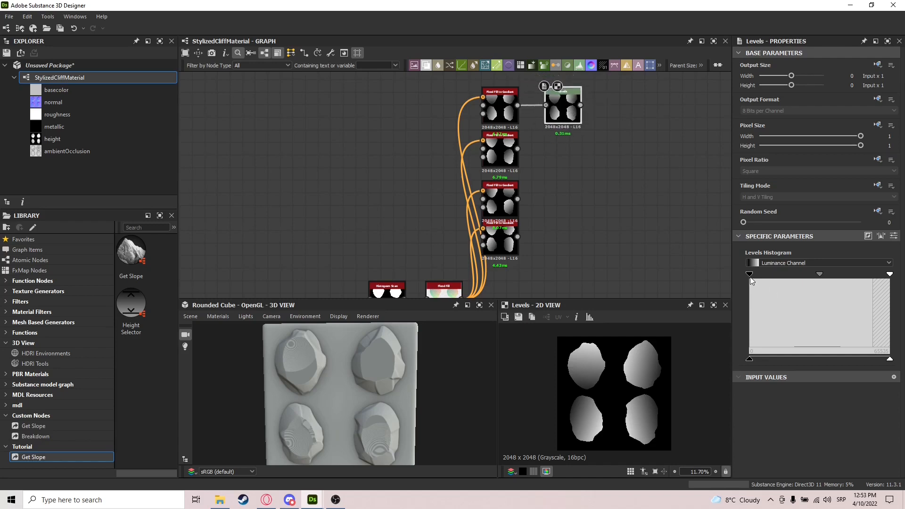
pyautogui.moveTo(753, 277); pyautogui.dragTo(845, 275)
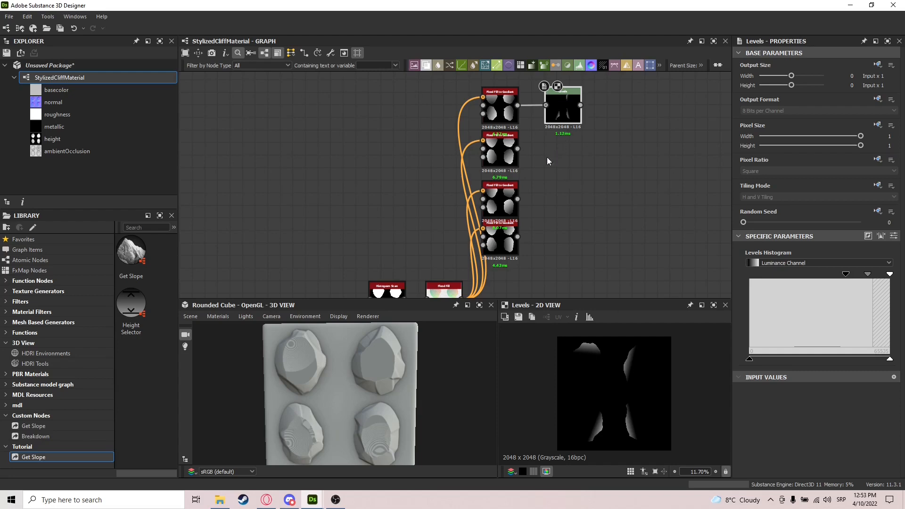
# Copy the Levels node onto the second gradient node's output and space out the top pair of nodes.
pyautogui.moveTo(565, 113); pyautogui.dragTo(563, 130)
pyautogui.hotkey('ctrl', 'v')
pyautogui.moveTo(448, 191); pyautogui.dragTo(532, 169)
pyautogui.moveTo(563, 129); pyautogui.dragTo(567, 112)
pyautogui.moveTo(545, 157); pyautogui.dragTo(564, 139)
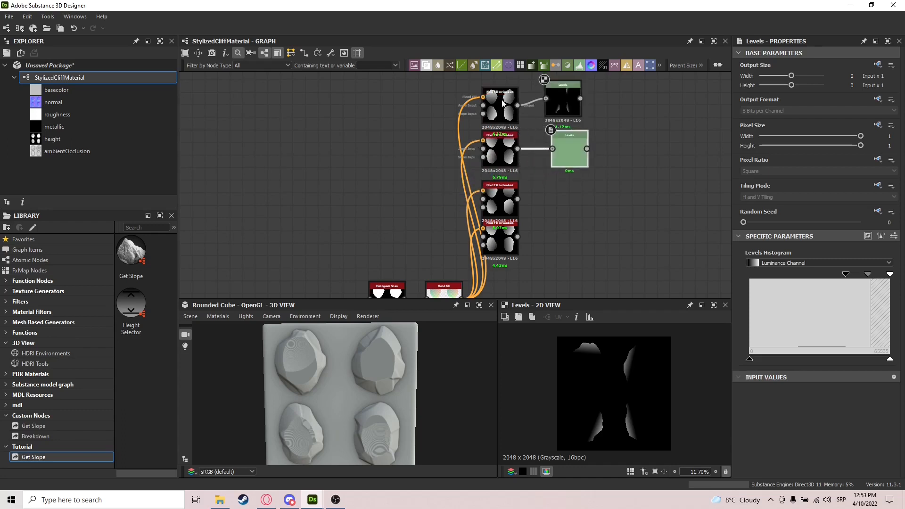
pyautogui.moveTo(500, 102); pyautogui.dragTo(500, 95)
pyautogui.moveTo(579, 110); pyautogui.dragTo(573, 110)
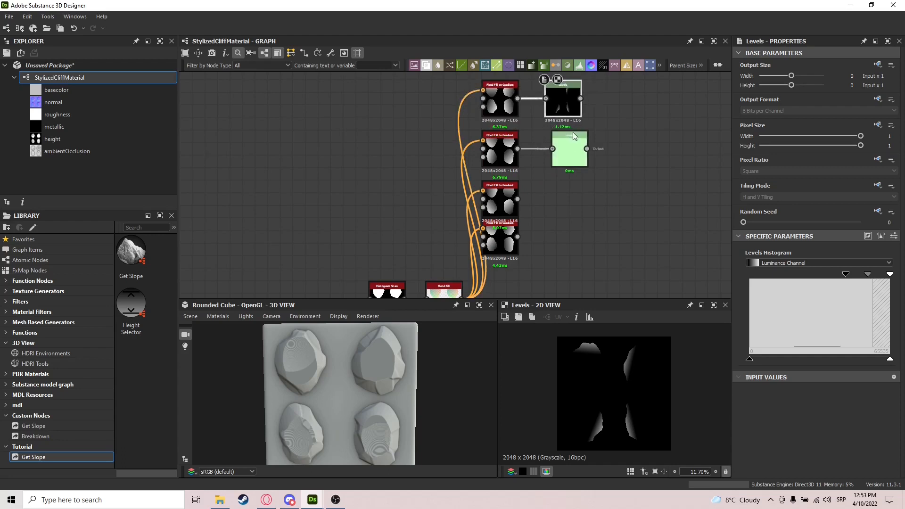
# Duplicate the Levels node for the third and fourth gradient nodes and connect each copy to its gradient.
pyautogui.moveTo(568, 144); pyautogui.dragTo(574, 145)
pyautogui.hotkey('ctrl', 'd')
pyautogui.moveTo(473, 186); pyautogui.dragTo(586, 198)
pyautogui.click(504, 200)
pyautogui.click(585, 191)
pyautogui.hotkey('ctrl', 'd')
pyautogui.moveTo(461, 187); pyautogui.dragTo(573, 247)
pyautogui.moveTo(498, 242); pyautogui.dragTo(578, 254)
# Align the four Levels nodes in a column and preview the top and bottom ones in the 2D view.
pyautogui.click(573, 202)
pyautogui.click(574, 155)
pyautogui.click(576, 219)
pyautogui.moveTo(569, 99); pyautogui.dragTo(574, 97)
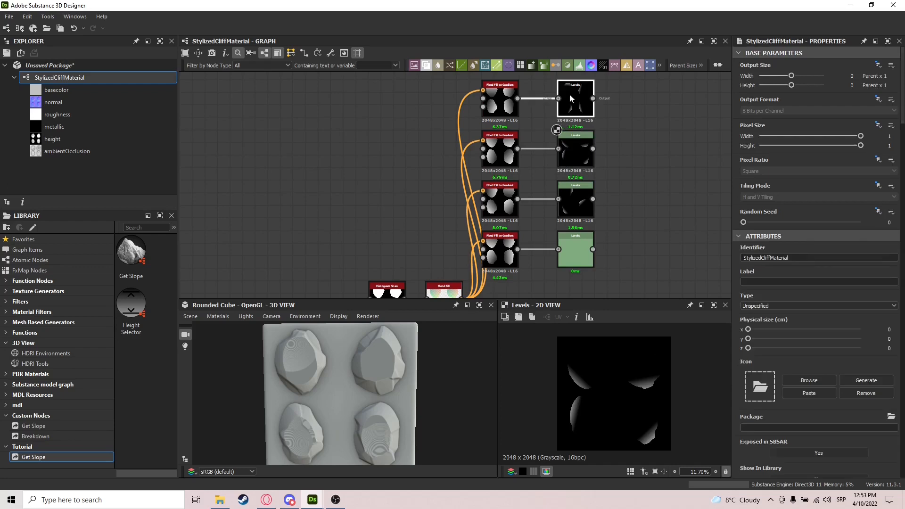
pyautogui.doubleClick(574, 98)
pyautogui.doubleClick(576, 242)
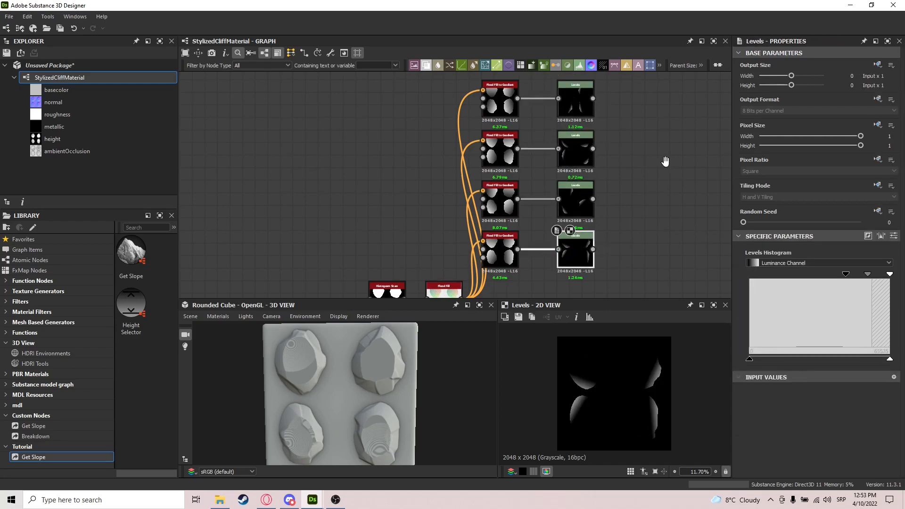
# Add an Auto Levels node after the top Levels node.
pyautogui.moveTo(666, 162); pyautogui.dragTo(580, 170, button='middle')
pyautogui.moveTo(530, 106); pyautogui.dragTo(529, 105)
pyautogui.write('auto')
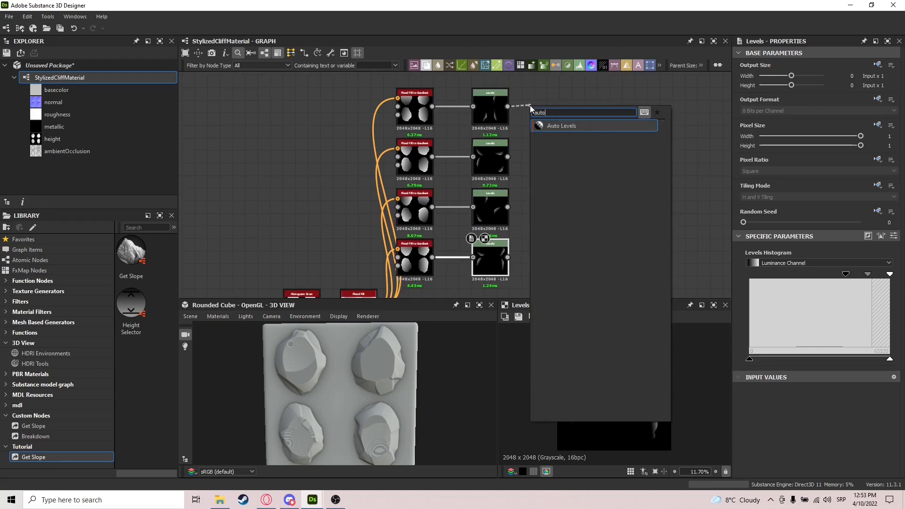
pyautogui.press('Return')
pyautogui.moveTo(591, 165); pyautogui.dragTo(581, 170, button='middle')
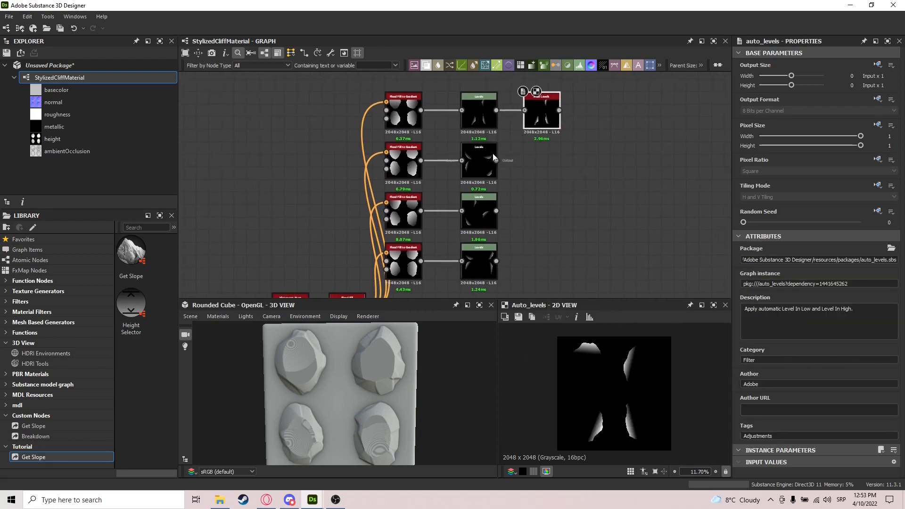
# Duplicate the Auto Levels node onto the second, third and fourth Levels nodes, then preview the copies in the 2D view.
pyautogui.hotkey('ctrl', 'd')
pyautogui.moveTo(481, 163); pyautogui.dragTo(530, 164)
pyautogui.hotkey('ctrl', 'd')
pyautogui.moveTo(459, 189); pyautogui.dragTo(537, 212)
pyautogui.moveTo(582, 241); pyautogui.dragTo(574, 199, button='middle')
pyautogui.moveTo(519, 176); pyautogui.dragTo(517, 220)
pyautogui.doubleClick(534, 217)
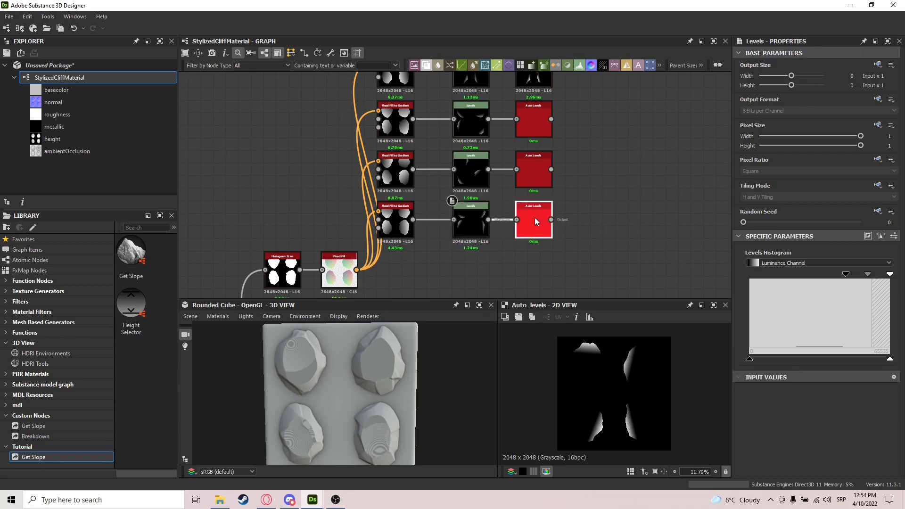
pyautogui.doubleClick(533, 166)
pyautogui.doubleClick(533, 121)
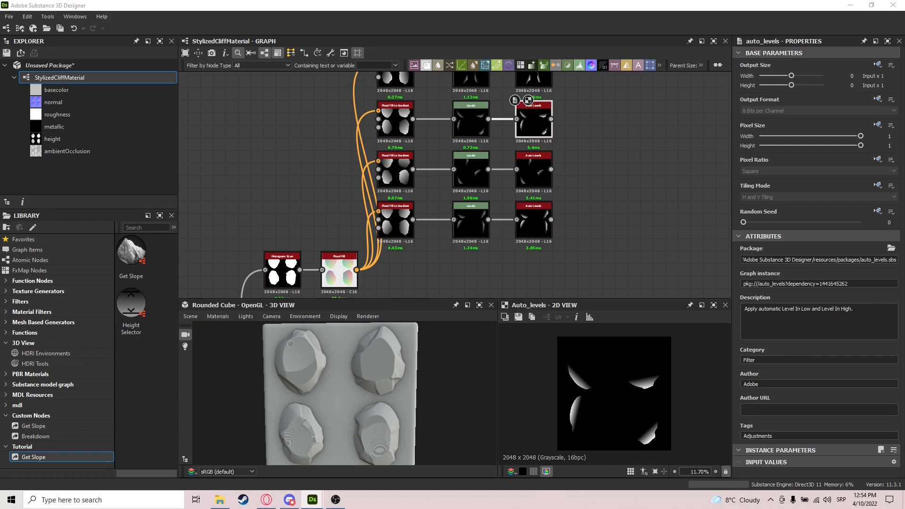
# Add a Blend node fed by the output of the last Blend in the main rock shapes frame.
pyautogui.scroll(-2, 390, 276)
pyautogui.moveTo(391, 278); pyautogui.dragTo(392, 183, button='middle')
pyautogui.moveTo(346, 233); pyautogui.dragTo(341, 202, button='middle')
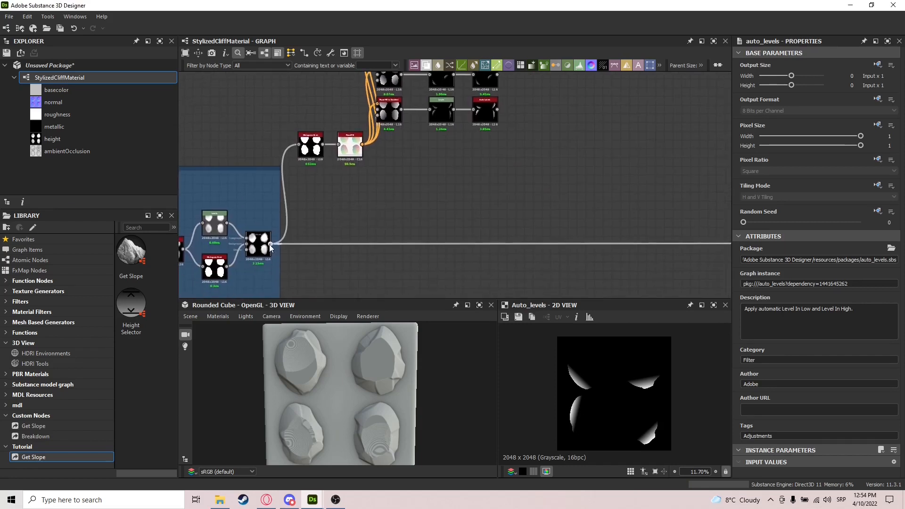
pyautogui.moveTo(270, 243); pyautogui.dragTo(557, 242)
pyautogui.write('b')
pyautogui.click(588, 213)
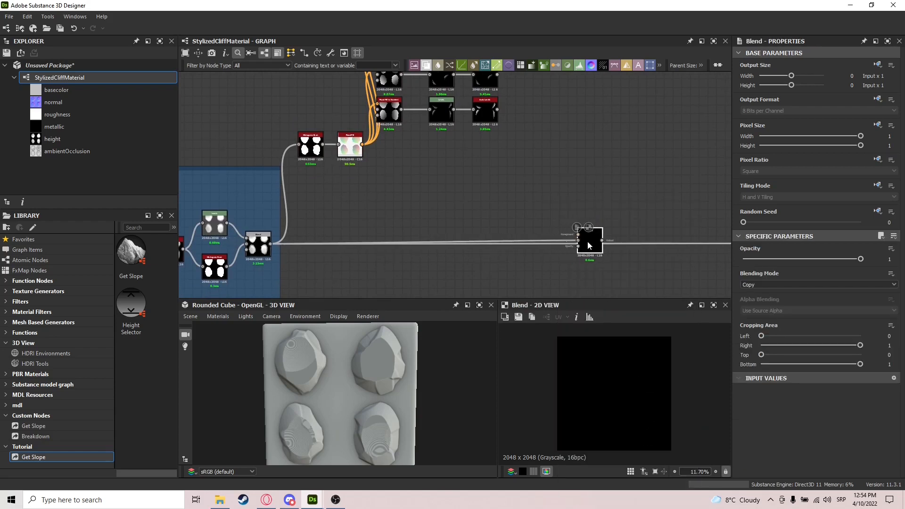
# Connect the bottom Auto Levels node to the new Blend's foreground and set its blending mode to Subtract.
pyautogui.moveTo(538, 115); pyautogui.dragTo(516, 152, button='middle')
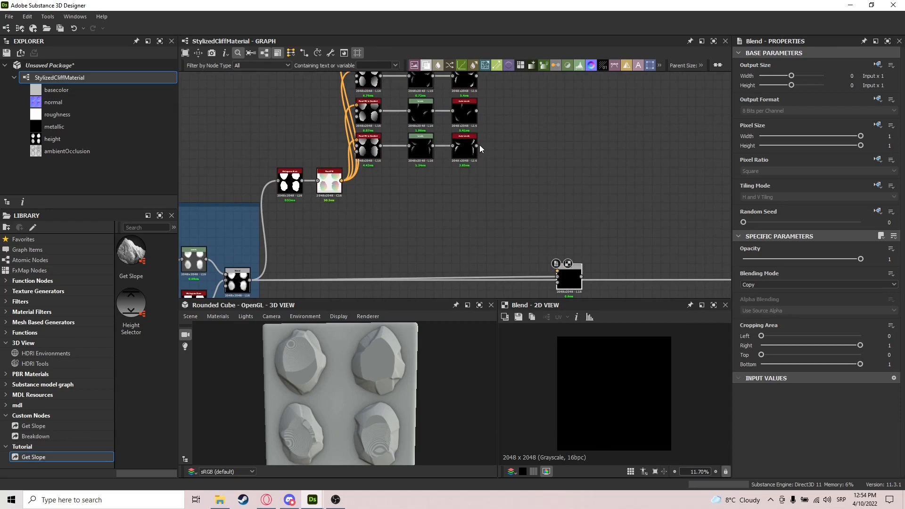
pyautogui.moveTo(476, 146); pyautogui.dragTo(567, 278)
pyautogui.click(818, 284)
pyautogui.click(775, 304)
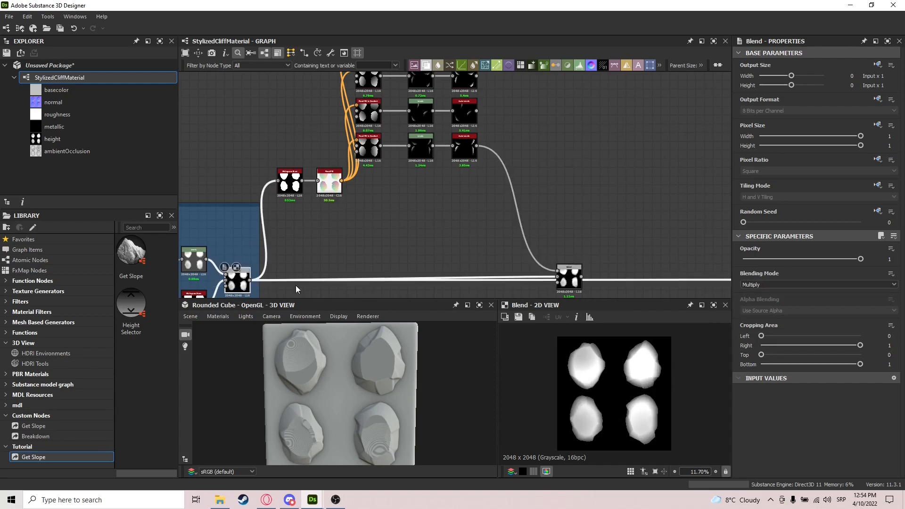
pyautogui.click(571, 282)
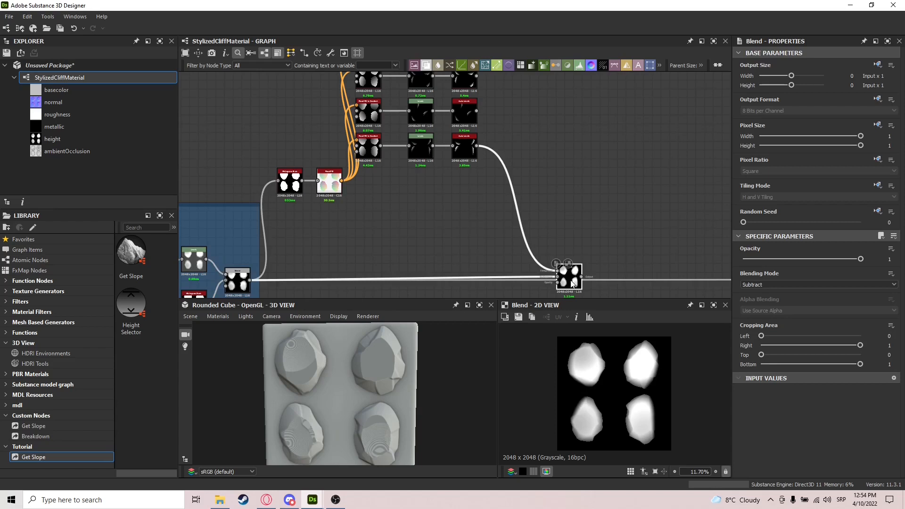
pyautogui.moveTo(568, 282); pyautogui.dragTo(555, 284)
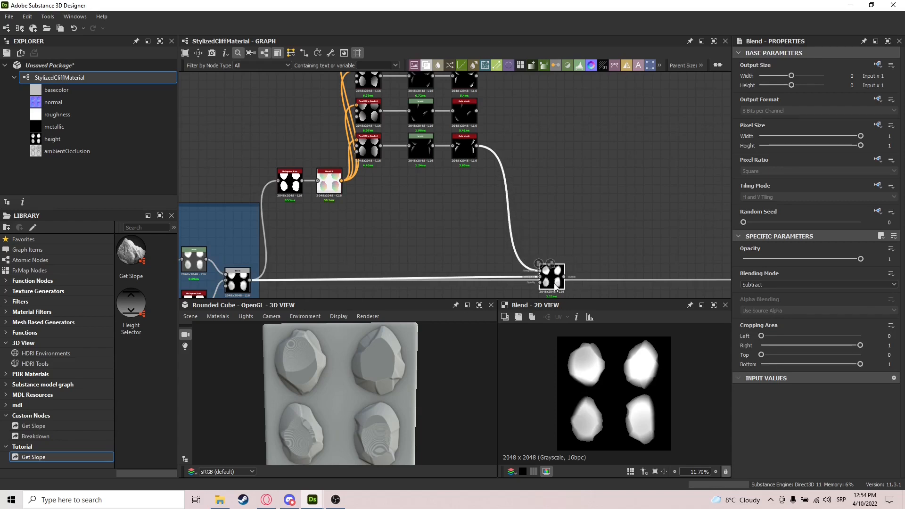
# Duplicate the Subtract Blend after the first one, feed it from the third Auto Levels node and preview it.
pyautogui.moveTo(570, 226); pyautogui.dragTo(524, 224, button='middle')
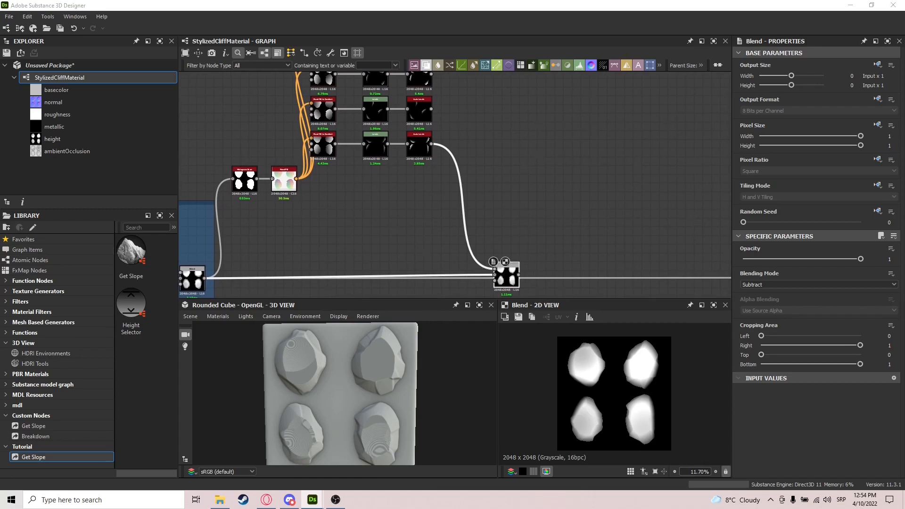
pyautogui.moveTo(495, 264); pyautogui.dragTo(430, 249, button='middle')
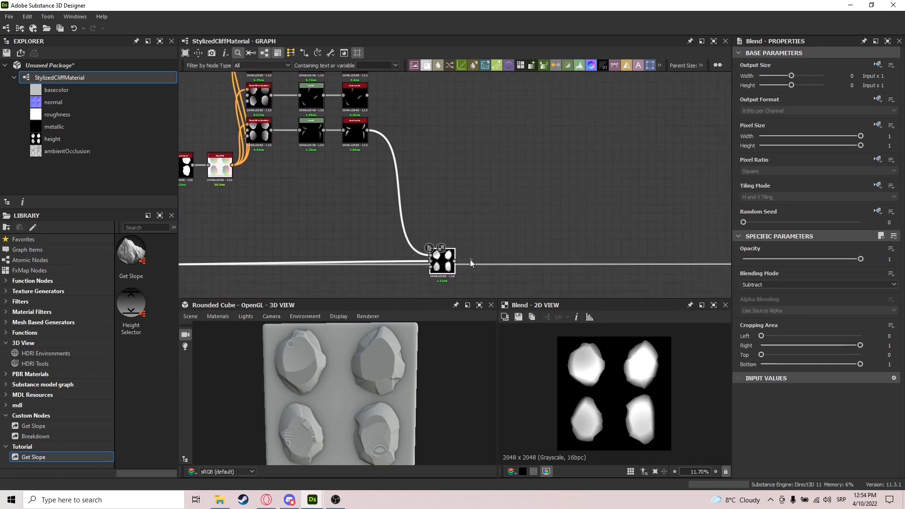
pyautogui.hotkey('ctrl', 'd')
pyautogui.moveTo(458, 190); pyautogui.dragTo(474, 261)
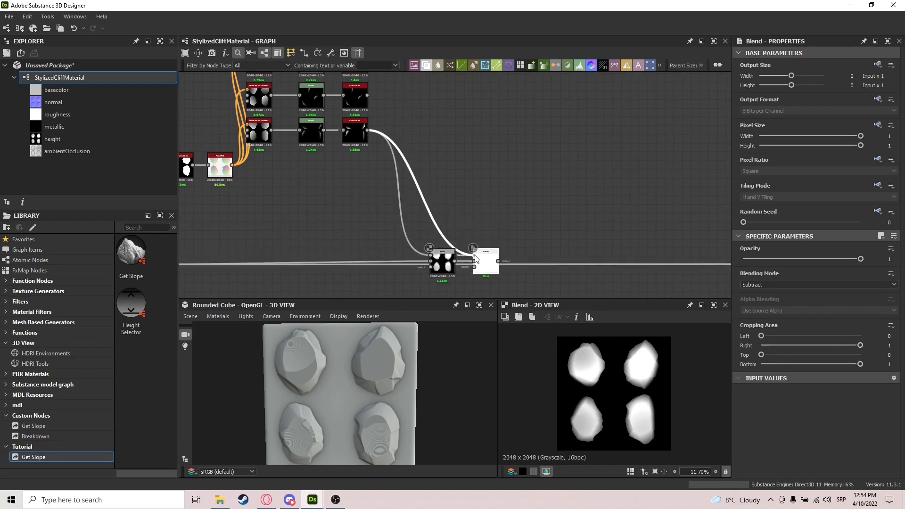
pyautogui.click(371, 115)
pyautogui.moveTo(547, 253); pyautogui.dragTo(488, 263, button='middle')
pyautogui.doubleClick(446, 260)
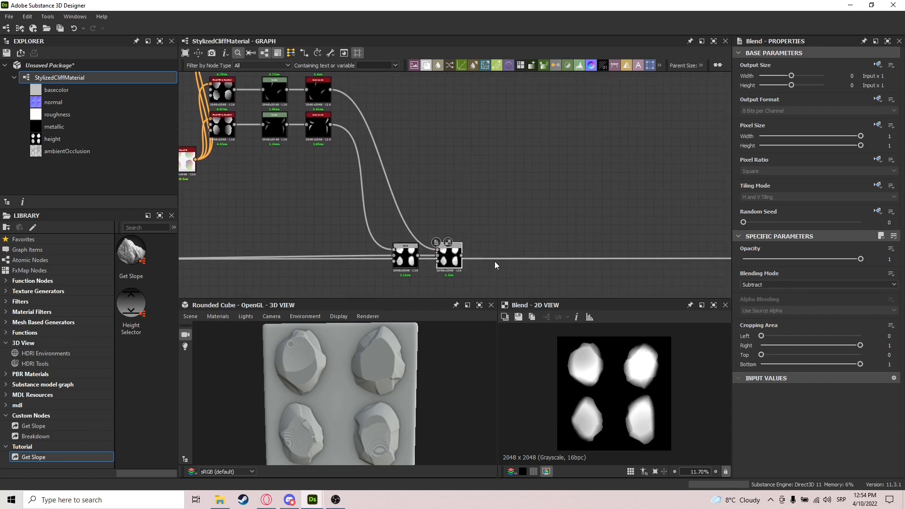
# Duplicate the Subtract Blend again as the third in the chain and connect the second Auto Levels node to its foreground.
pyautogui.hotkey('ctrl', 'd')
pyautogui.moveTo(456, 187); pyautogui.dragTo(503, 259)
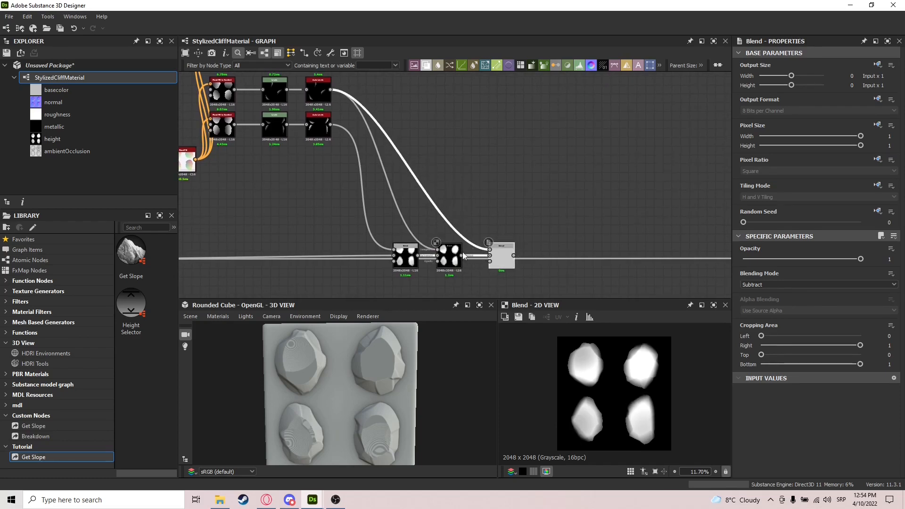
pyautogui.click(488, 256)
pyautogui.click(490, 250)
pyautogui.scroll(-1, 375, 97)
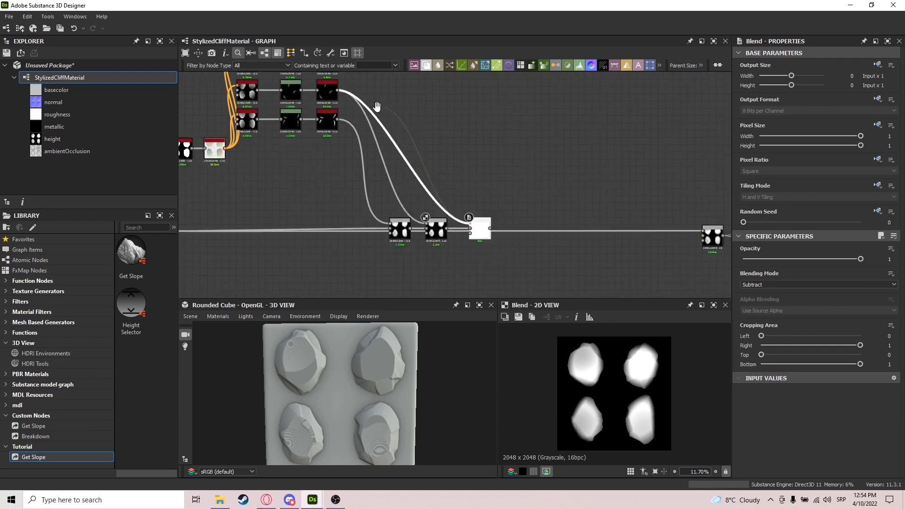
# Add a fourth Blend node with the top Auto Levels as foreground and the third Blend as background, then even out their spacing.
pyautogui.moveTo(377, 105); pyautogui.dragTo(388, 151, button='middle')
pyautogui.moveTo(350, 78); pyautogui.dragTo(530, 281)
pyautogui.write('b')
pyautogui.click(558, 212)
pyautogui.scroll(2, 510, 230)
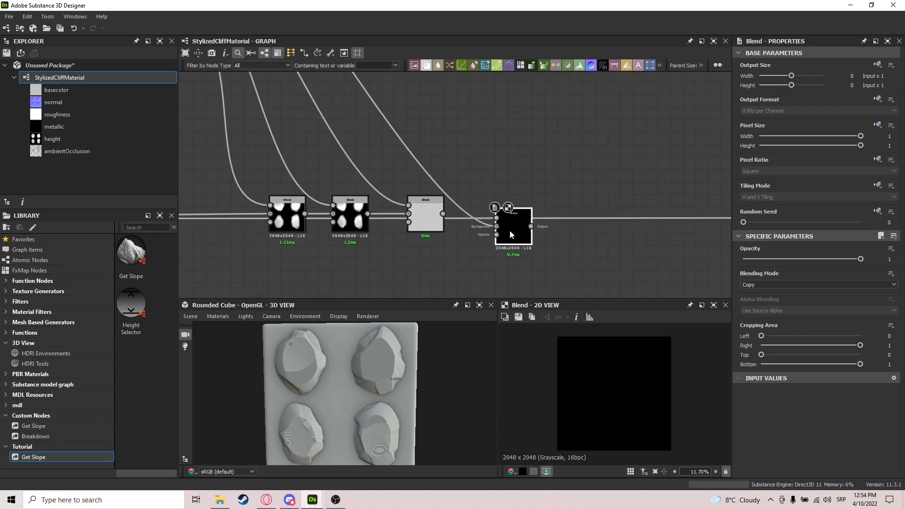
pyautogui.moveTo(443, 214); pyautogui.dragTo(502, 214)
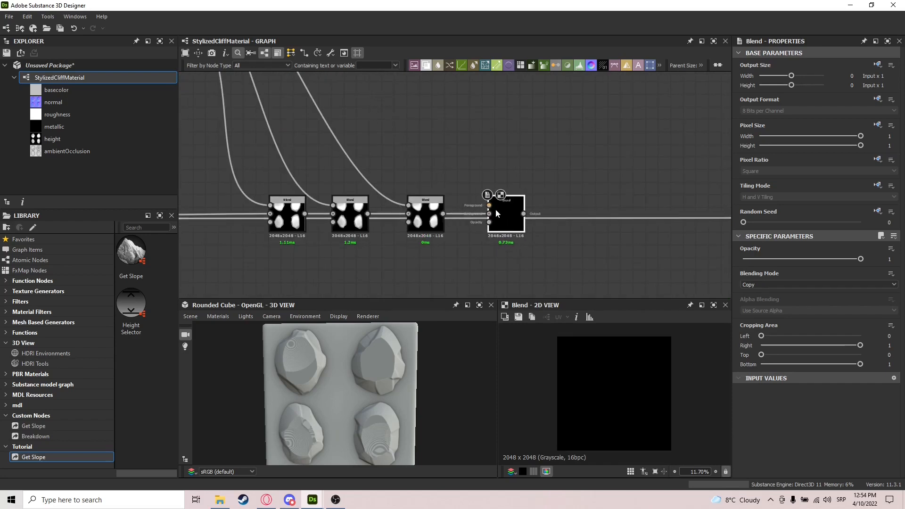
pyautogui.hotkey('ctrl', 'z')
pyautogui.hotkey('ctrl', 'z')
pyautogui.keyDown('shift'); pyautogui.moveTo(484, 220); pyautogui.dragTo(500, 213); pyautogui.keyUp('shift')
pyautogui.moveTo(425, 217); pyautogui.dragTo(439, 217)
pyautogui.click(506, 217)
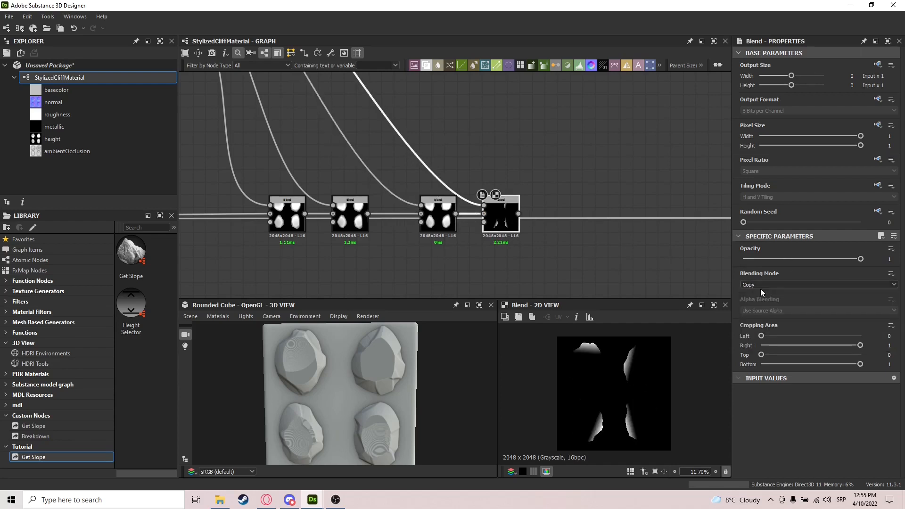
# Set the fourth Blend to Subtract and connect its output to the final Blend before the material outputs.
pyautogui.click(759, 285)
pyautogui.click(757, 304)
pyautogui.scroll(-2, 442, 203)
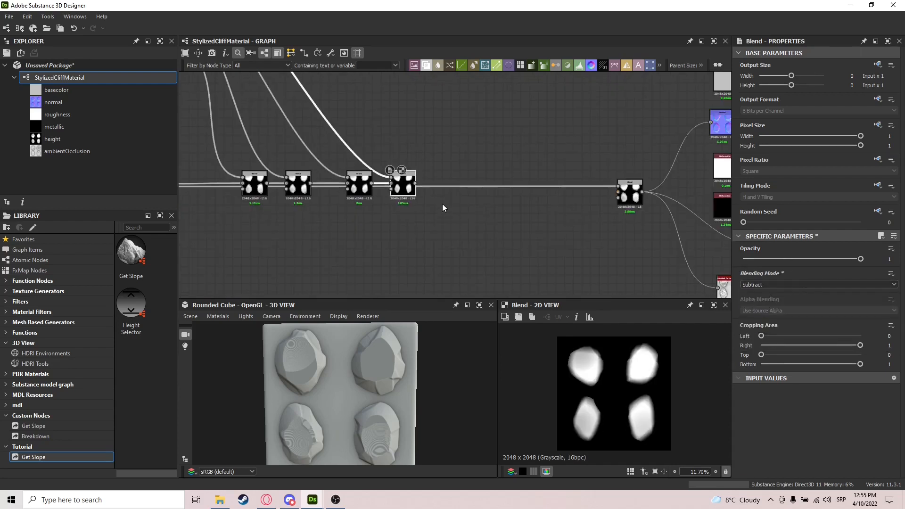
pyautogui.moveTo(633, 194); pyautogui.dragTo(633, 194)
# Preview the Subtract Blend nodes in turn and examine the cut rocks in the 3D view.
pyautogui.moveTo(392, 200); pyautogui.dragTo(494, 236, button='middle')
pyautogui.scroll(-2, 579, 222)
pyautogui.scroll(3, 336, 217)
pyautogui.doubleClick(324, 205)
pyautogui.doubleClick(609, 209)
pyautogui.moveTo(627, 250); pyautogui.dragTo(587, 249, button='middle')
pyautogui.doubleClick(578, 212)
pyautogui.doubleClick(612, 222)
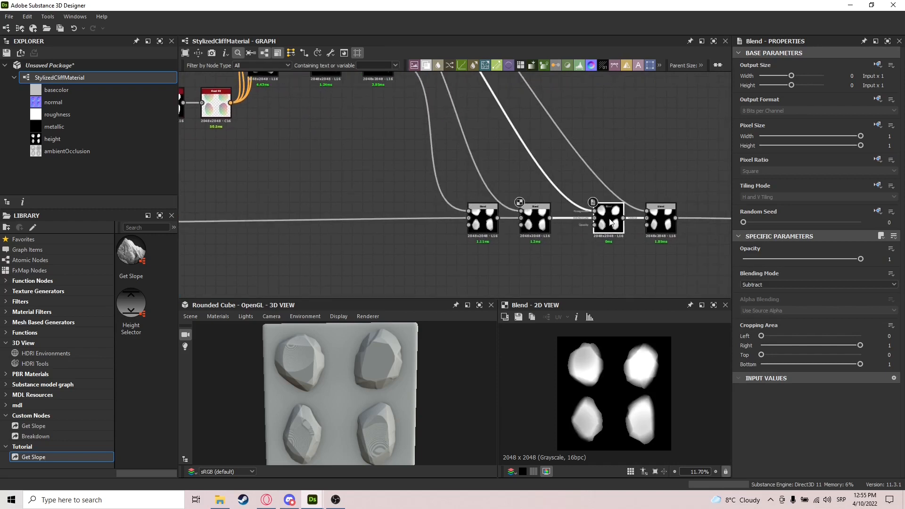
pyautogui.click(665, 230)
pyautogui.doubleClick(664, 234)
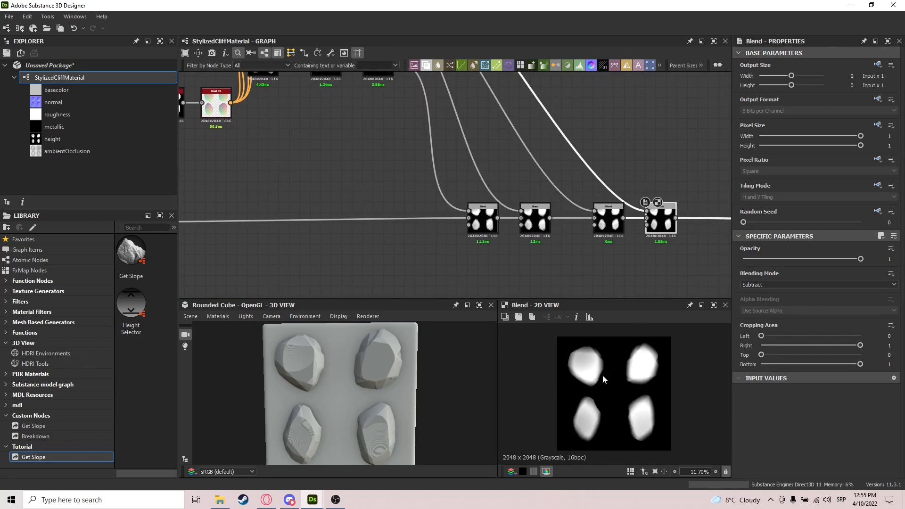
pyautogui.moveTo(359, 413); pyautogui.dragTo(357, 393)
pyautogui.scroll(-2, 348, 395)
pyautogui.scroll(-4, 629, 231)
pyautogui.moveTo(628, 231); pyautogui.dragTo(533, 257, button='middle')
pyautogui.scroll(-1, 533, 257)
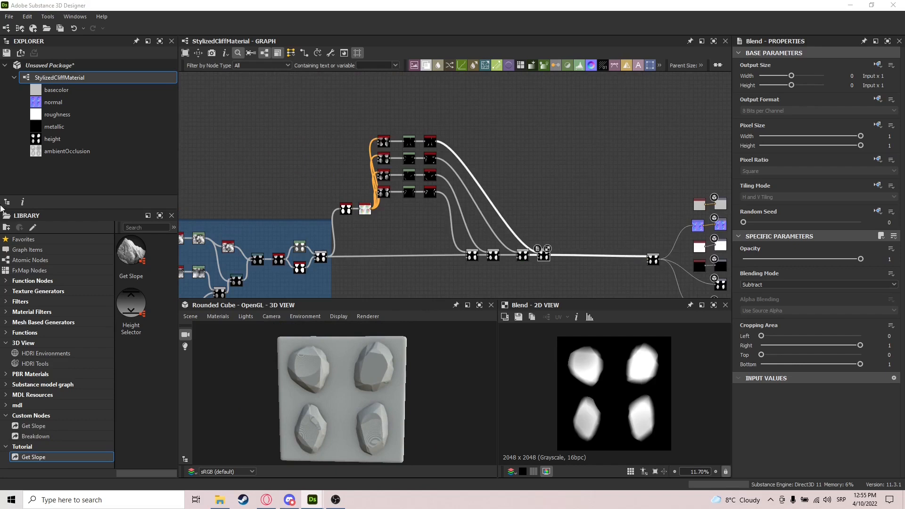
pyautogui.press('space')
pyautogui.write('fra')
pyautogui.click(378, 216)
pyautogui.hotkey('ctrl', 'z')
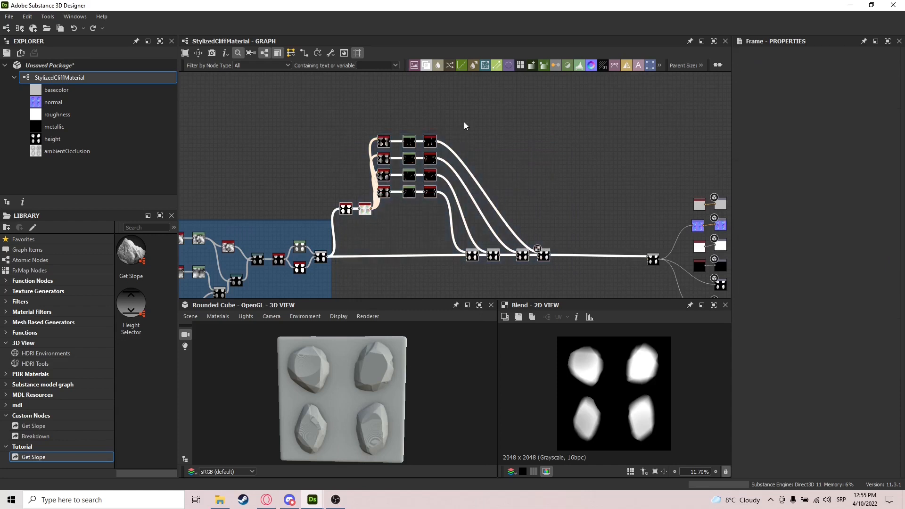
# Select all the flood-fill, gradient, levels and Subtract Blend nodes and add a Frame around them.
pyautogui.moveTo(385, 193); pyautogui.dragTo(403, 228)
pyautogui.moveTo(589, 154); pyautogui.dragTo(347, 300)
pyautogui.press('f')
pyautogui.scroll(-4, 360, 199)
pyautogui.press('space')
pyautogui.write('fra')
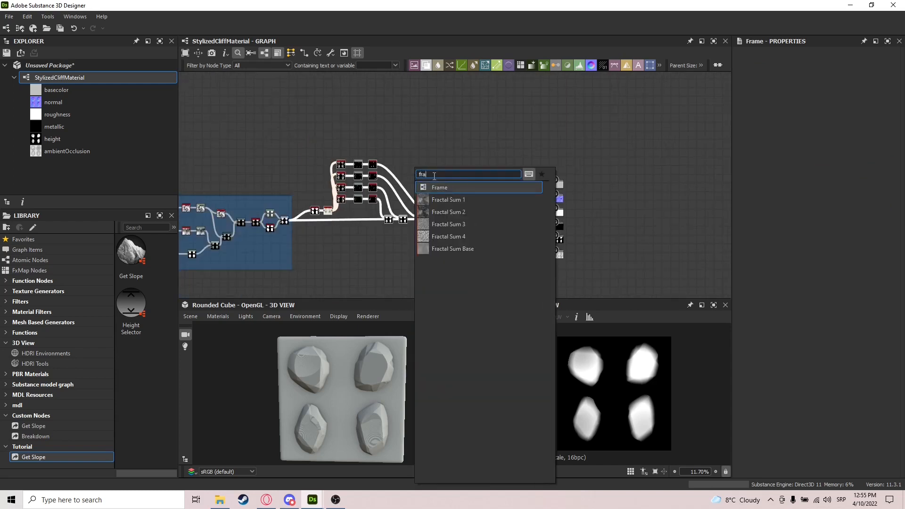
pyautogui.press('Return')
# Title the new frame "Shape Sculpting".
pyautogui.press('BackSpace')
pyautogui.press('BackSpace')
pyautogui.press('BackSpace')
pyautogui.press('BackSpace')
pyautogui.press('BackSpace')
pyautogui.write('Shape Sculpting')
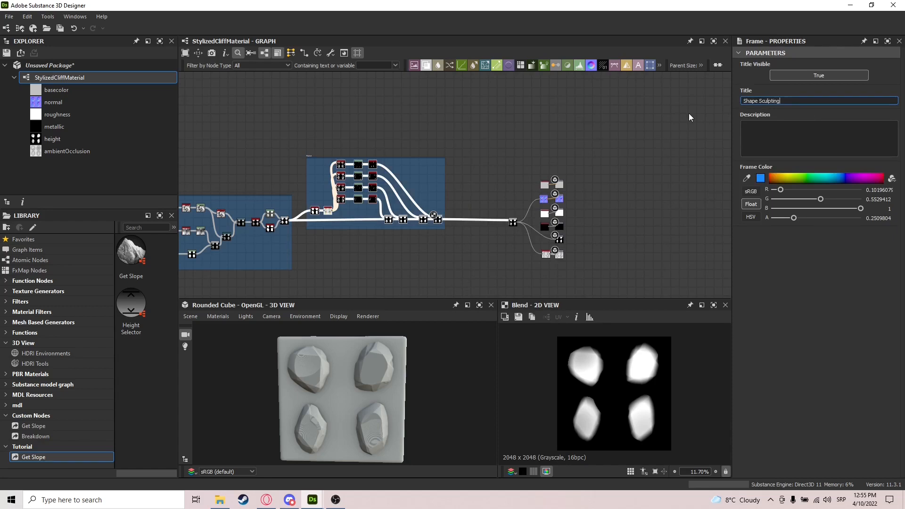
pyautogui.press('Return')
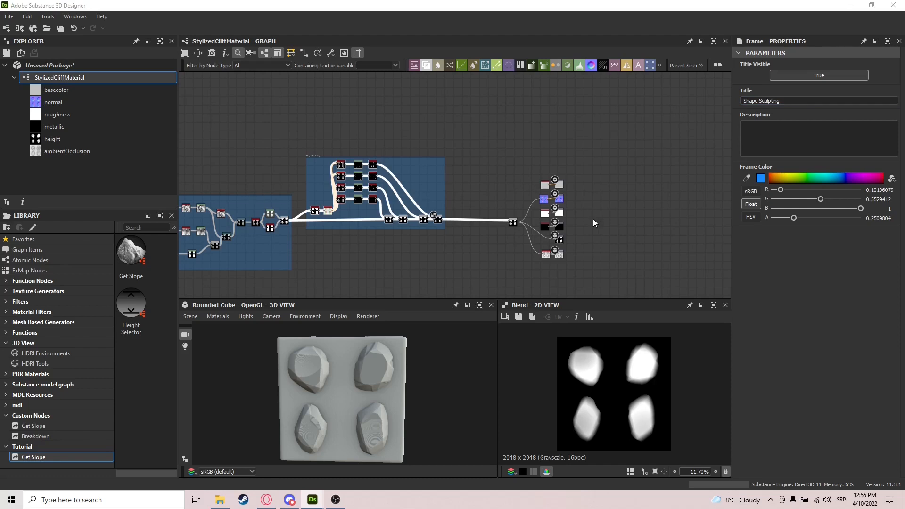
# Move the output nodes farther from the Shape Sculpting frame and add a Transformation 2D node fed by its last Blend.
pyautogui.moveTo(589, 172); pyautogui.dragTo(503, 262)
pyautogui.moveTo(516, 221); pyautogui.dragTo(635, 221)
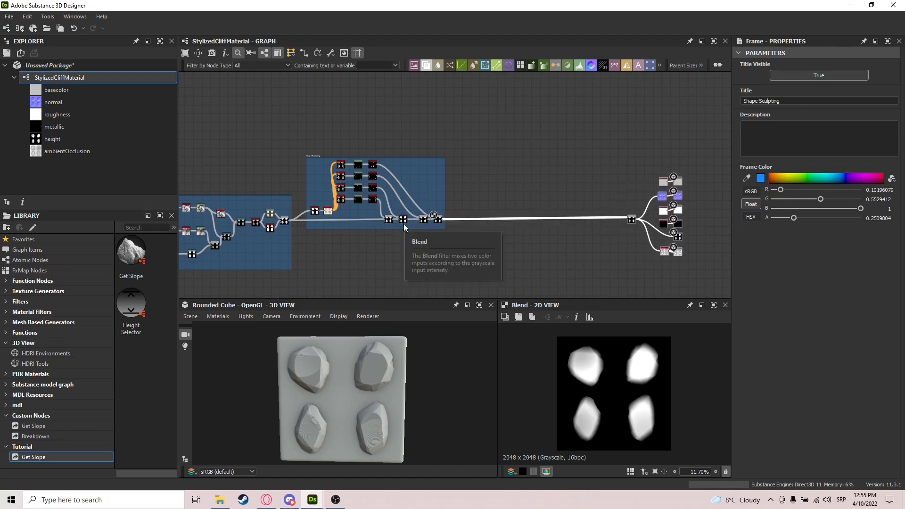
pyautogui.scroll(5, 434, 228)
pyautogui.moveTo(422, 233); pyautogui.dragTo(510, 108)
pyautogui.click(539, 129)
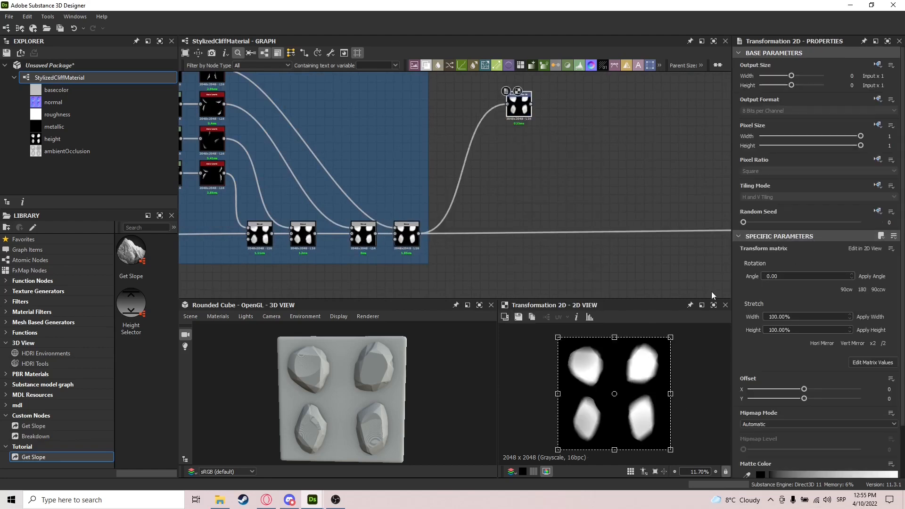
pyautogui.moveTo(516, 108)
pyautogui.mouseDown()
pyautogui.moveTo(482, 97)
pyautogui.moveTo(512, 109)
pyautogui.moveTo(515, 97)
pyautogui.moveTo(498, 93)
pyautogui.moveTo(506, 102)
pyautogui.mouseUp()
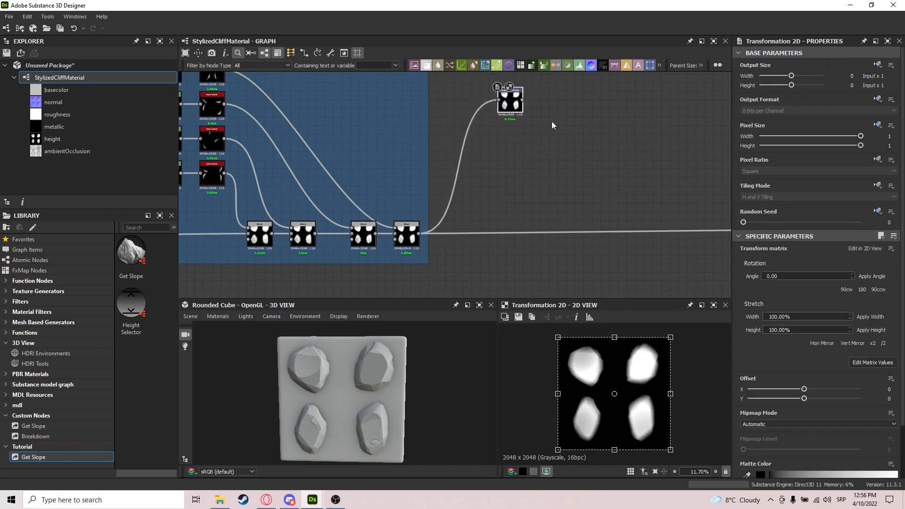
pyautogui.moveTo(529, 145); pyautogui.dragTo(521, 189, button='middle')
pyautogui.moveTo(506, 140); pyautogui.dragTo(506, 131)
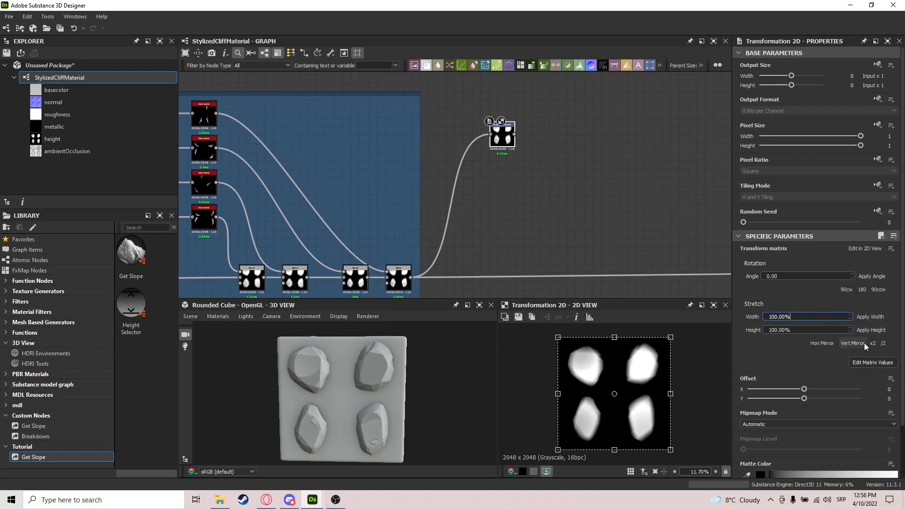
# Scale the Transformation 2D by x2 and set its X and Y offsets to 0.25 to isolate one rock.
pyautogui.click(875, 343)
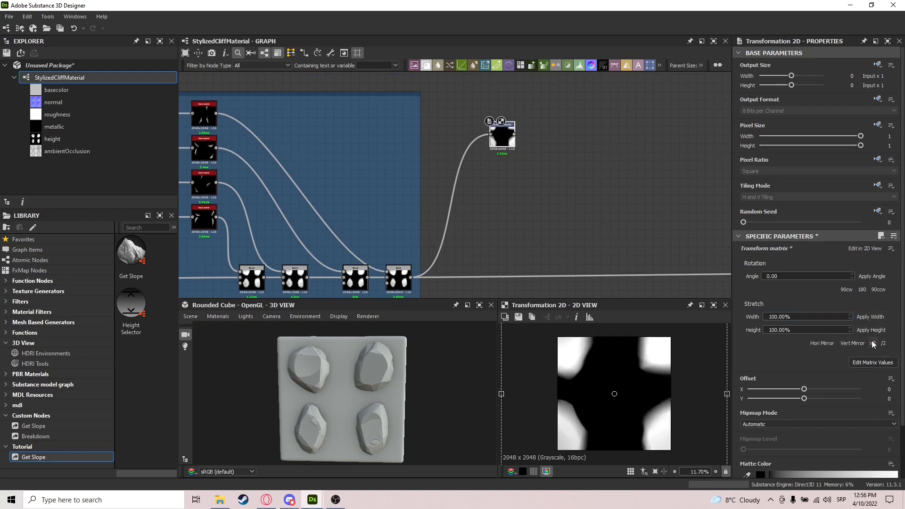
pyautogui.scroll(-3, 632, 379)
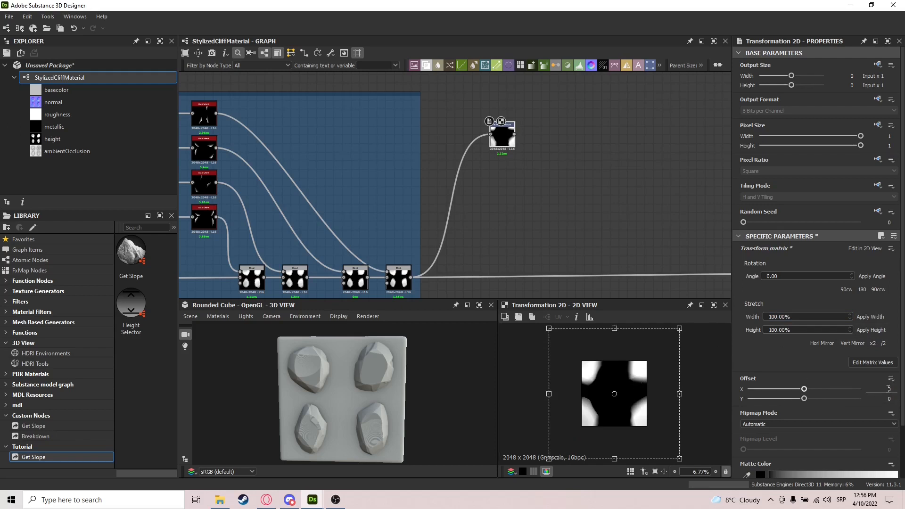
pyautogui.press('Tab')
pyautogui.write('.25')
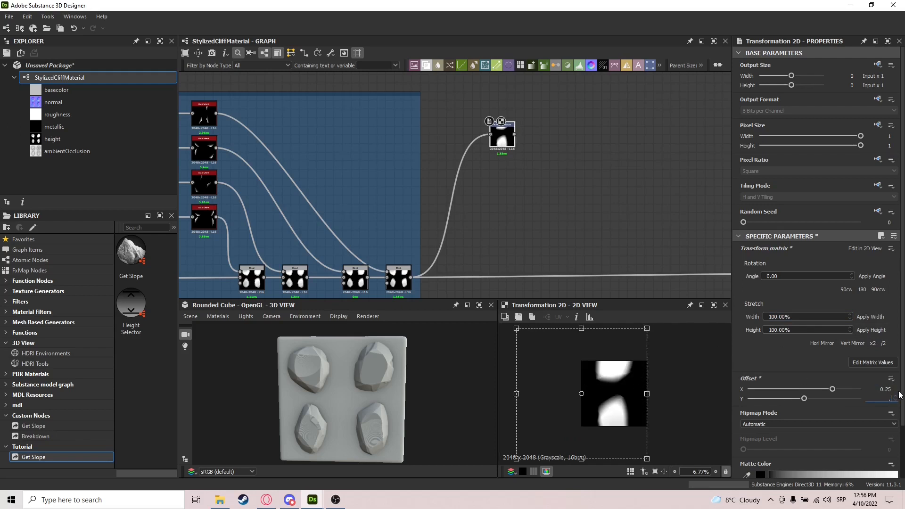
pyautogui.press('Return')
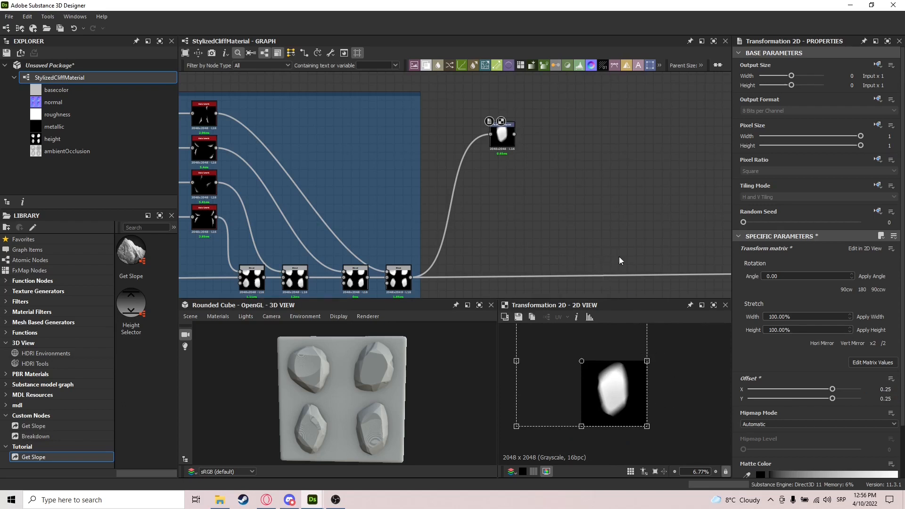
pyautogui.scroll(-2, 639, 380)
pyautogui.scroll(5, 620, 372)
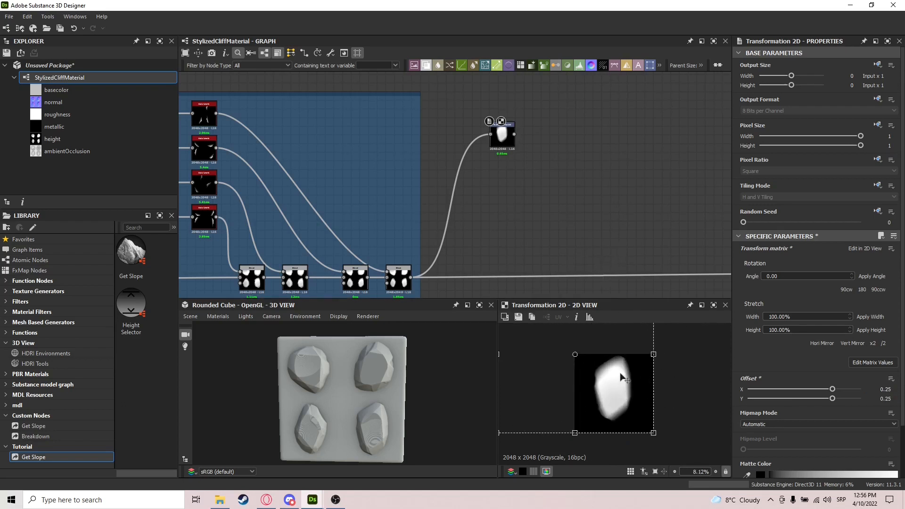
# Duplicate the Transformation 2D node three times, keeping the last Blend as input, and stack the copies in a column below it.
pyautogui.moveTo(507, 140); pyautogui.dragTo(490, 140)
pyautogui.hotkey('ctrl', 'd')
pyautogui.moveTo(457, 181); pyautogui.dragTo(485, 206)
pyautogui.hotkey('ctrl', 'd')
pyautogui.hotkey('ctrl', 'd')
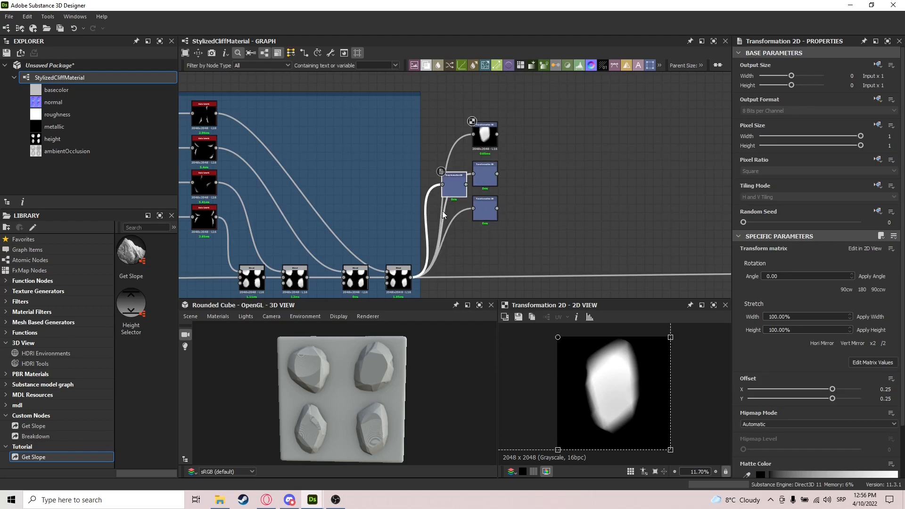
# Set the second Transformation 2D's X offset to -0.25 and the third one's Y offset to -0.25.
pyautogui.click(485, 173)
pyautogui.doubleClick(486, 174)
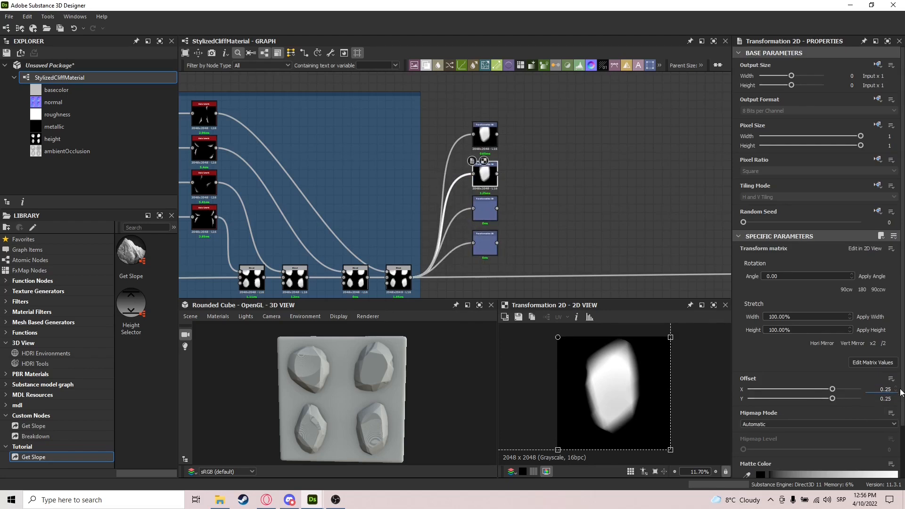
pyautogui.press('Return')
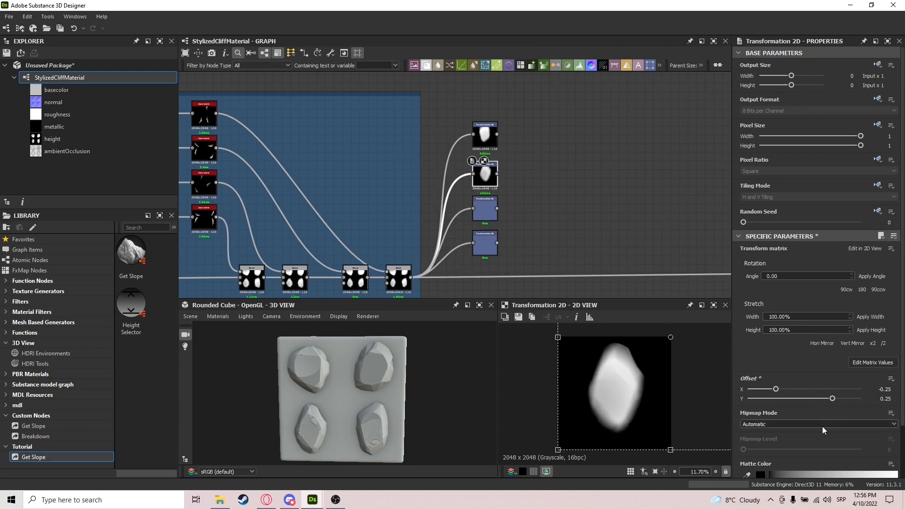
pyautogui.doubleClick(483, 205)
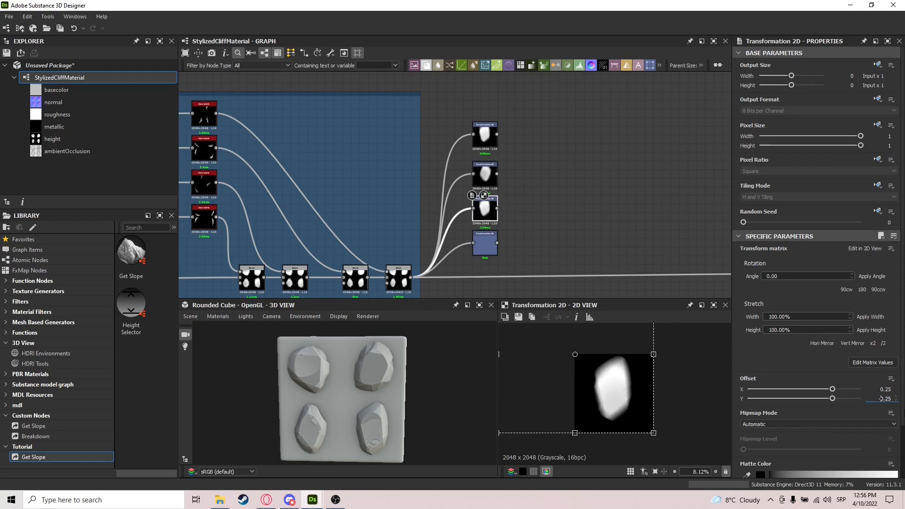
# Set both the X and Y offsets of the fourth Transformation 2D to -0.25.
pyautogui.doubleClick(484, 243)
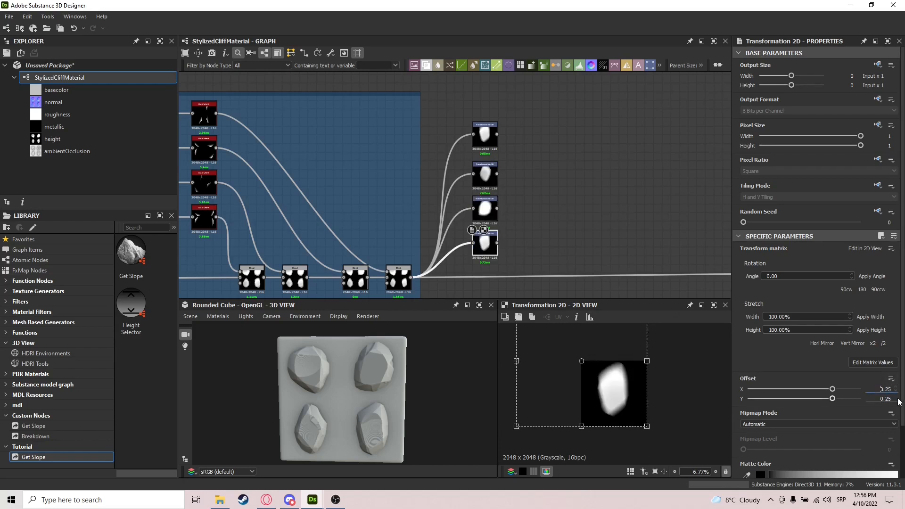
pyautogui.click(879, 398)
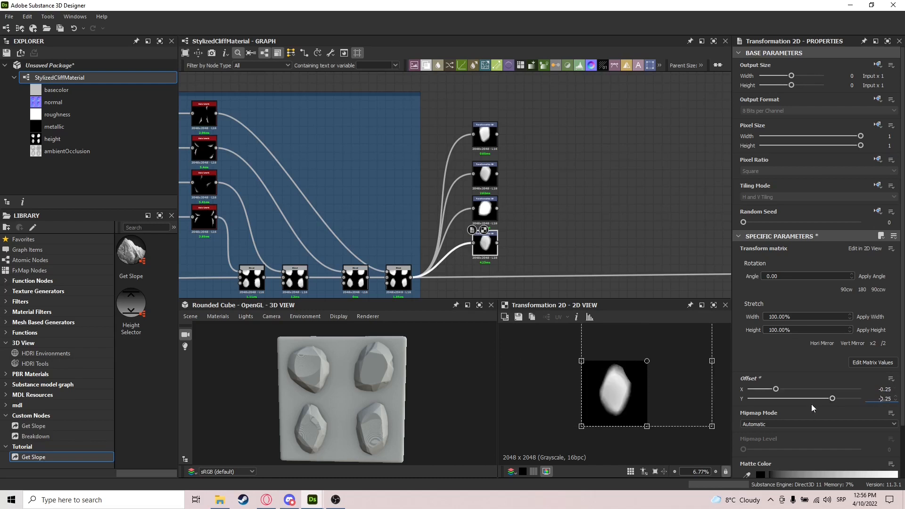
pyautogui.write('-0.25')
pyautogui.press('Return')
# Preview the Transformation 2D nodes in turn and move the first one closer to the others in the column.
pyautogui.doubleClick(478, 139)
pyautogui.doubleClick(488, 177)
pyautogui.click(491, 212)
pyautogui.click(491, 226)
pyautogui.doubleClick(490, 217)
pyautogui.click(485, 142)
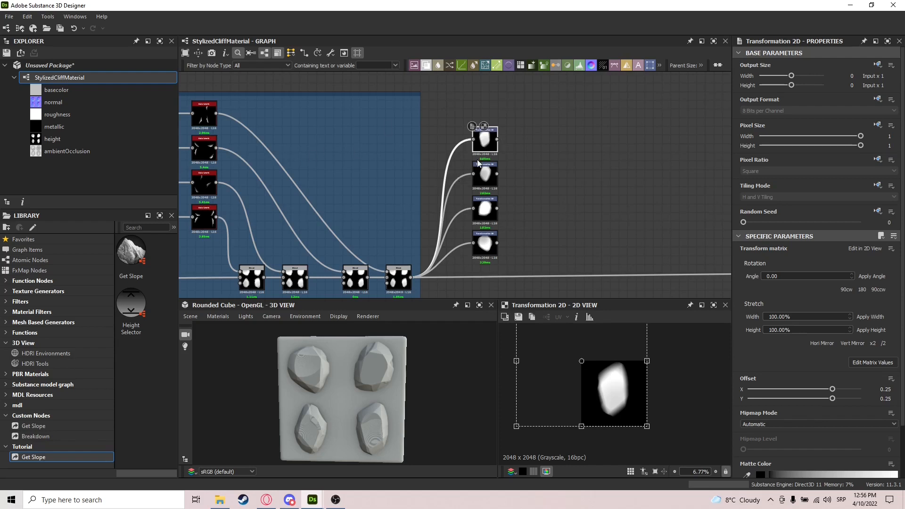
pyautogui.moveTo(556, 164); pyautogui.dragTo(547, 165, button='middle')
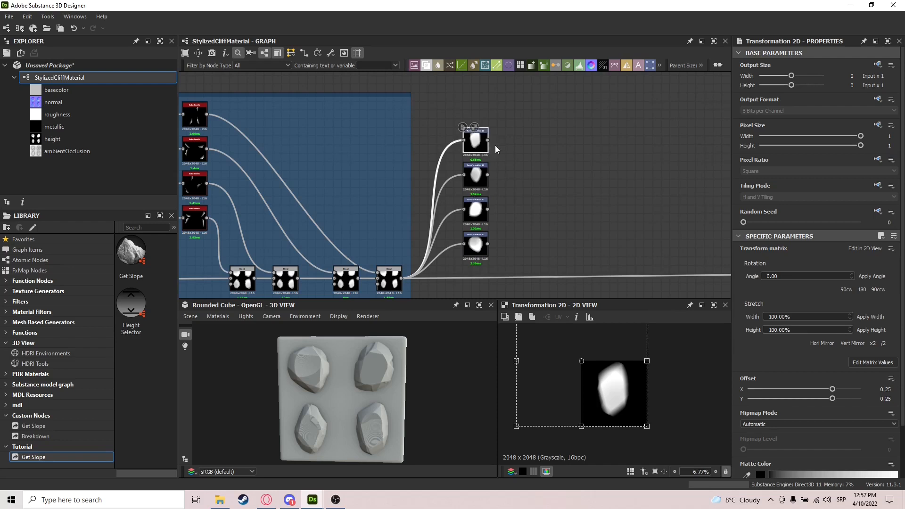
# Add a Gradient Linear 1 node beside the first Transformation 2D.
pyautogui.scroll(2, 490, 150)
pyautogui.press('space')
pyautogui.write('gradi')
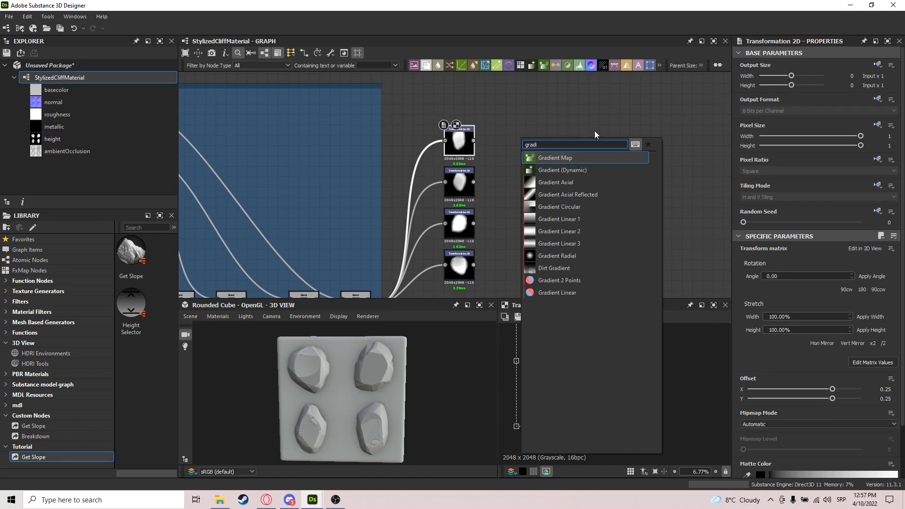
pyautogui.click(556, 220)
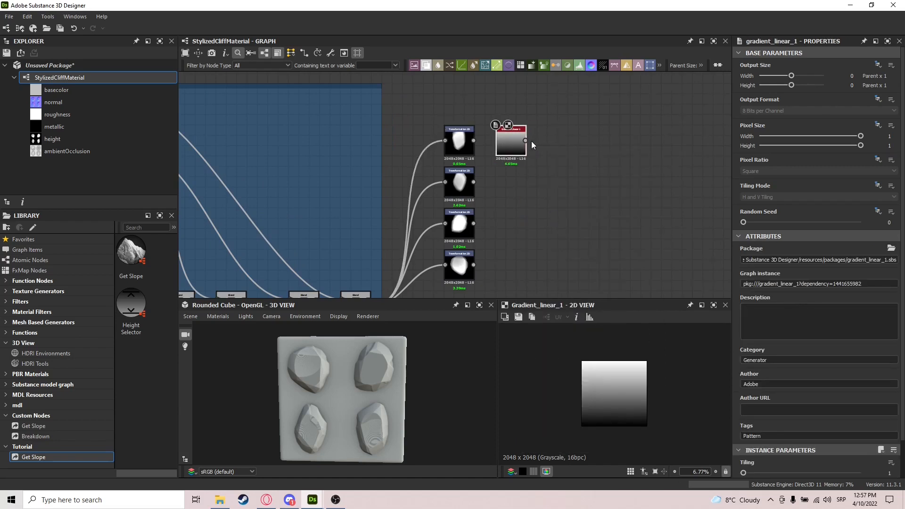
# Duplicate the Gradient Linear 1 node three times and place one copy beside each remaining Transformation 2D.
pyautogui.moveTo(581, 199); pyautogui.dragTo(566, 192, button='middle')
pyautogui.hotkey('ctrl', 'd')
pyautogui.moveTo(491, 170); pyautogui.dragTo(502, 219)
pyautogui.hotkey('ctrl', 'd')
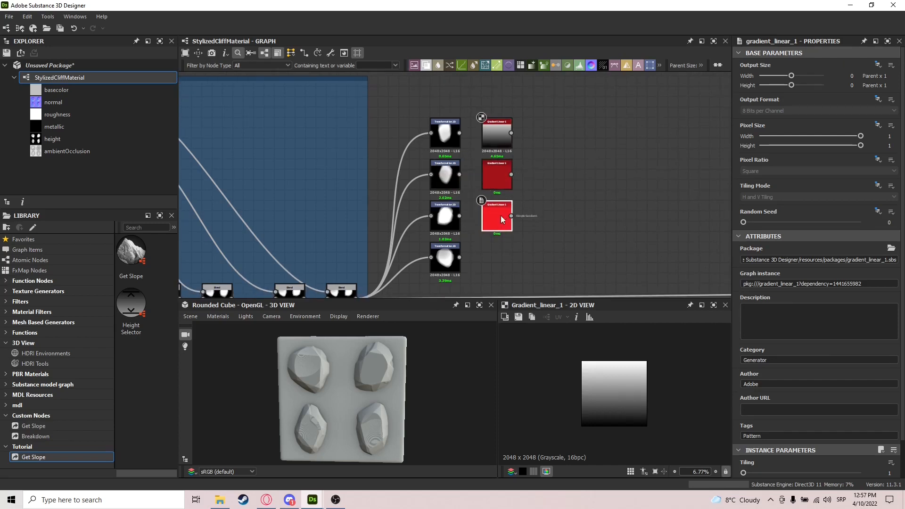
pyautogui.hotkey('ctrl', 'd')
pyautogui.moveTo(468, 191); pyautogui.dragTo(505, 247)
# Set the second Gradient Linear 1's rotation to 90°.
pyautogui.click(496, 175)
pyautogui.scroll(-2, 798, 432)
pyautogui.click(773, 459)
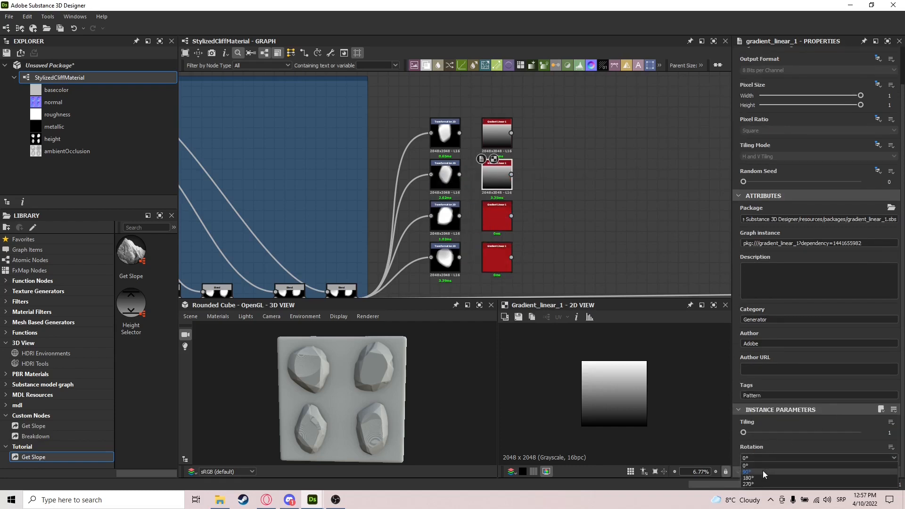
pyautogui.click(762, 477)
pyautogui.click(762, 460)
pyautogui.click(762, 472)
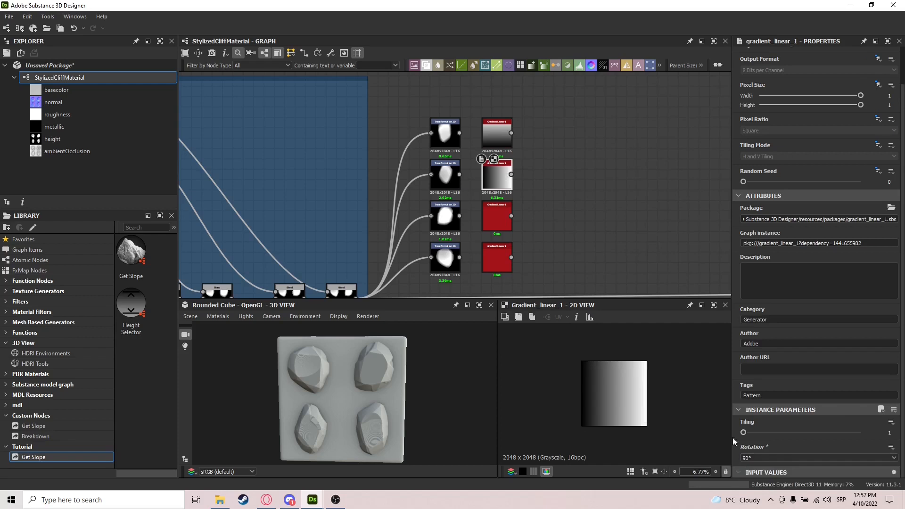
# Set the third Gradient Linear 1's rotation to 180° and the fourth one's to 270°.
pyautogui.click(490, 211)
pyautogui.click(768, 458)
pyautogui.click(753, 478)
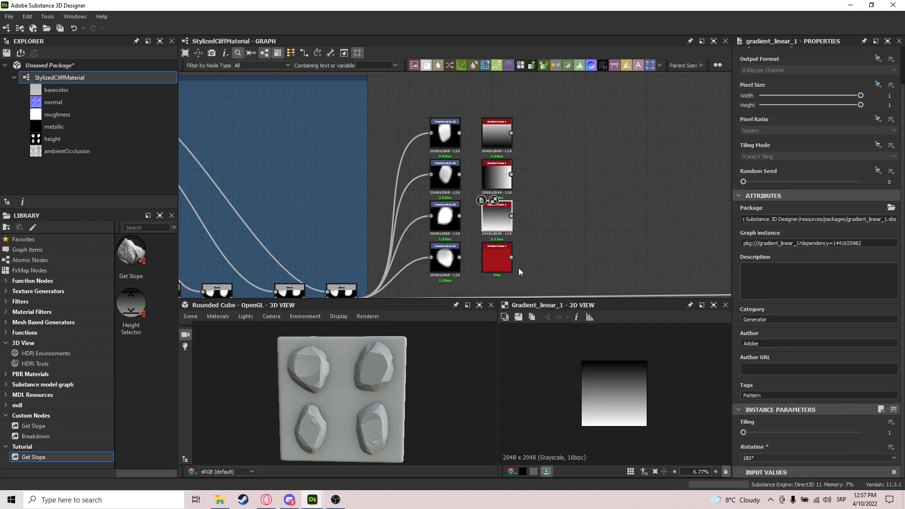
pyautogui.click(497, 258)
pyautogui.click(779, 458)
pyautogui.click(753, 484)
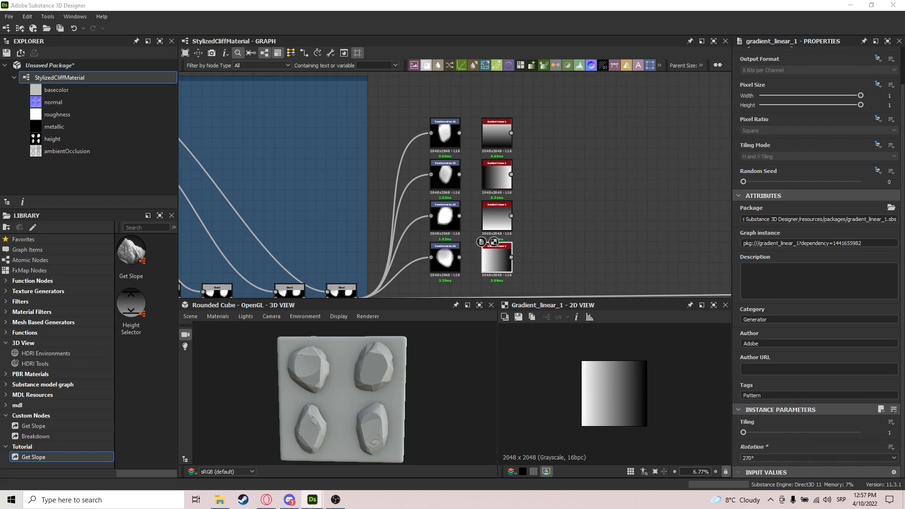
# Combine the first Transformation 2D and its gradient in a new Blend node set to Multiply.
pyautogui.moveTo(510, 133); pyautogui.dragTo(568, 137)
pyautogui.click(608, 156)
pyautogui.moveTo(511, 133); pyautogui.dragTo(566, 126)
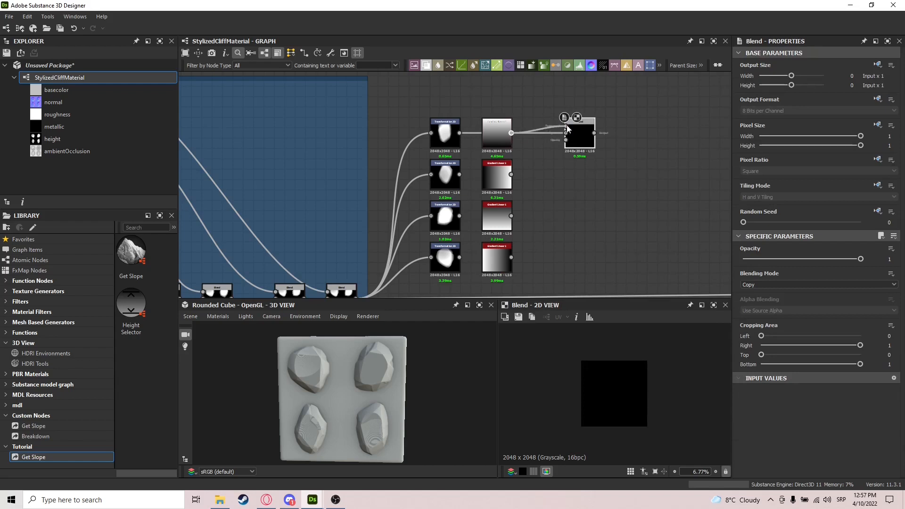
pyautogui.click(756, 284)
pyautogui.click(753, 310)
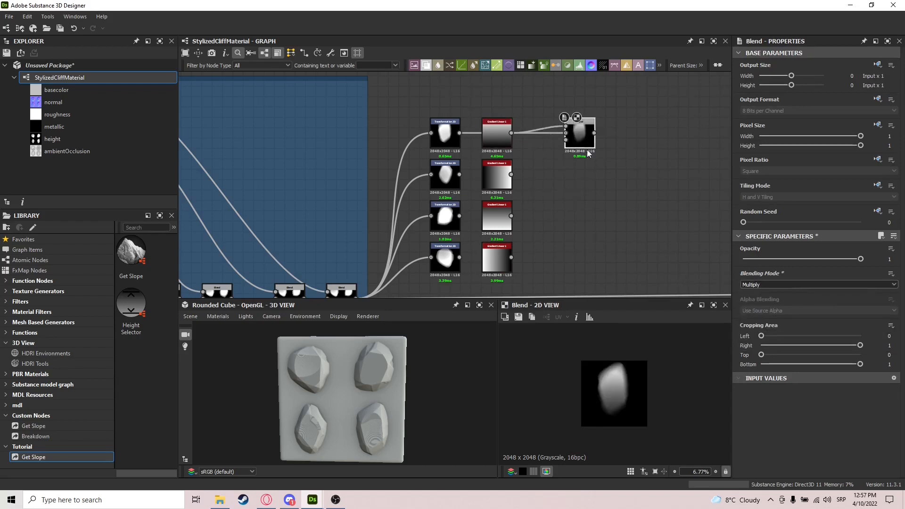
# Copy the Multiply Blend to the second row and connect that row's Transformation 2D and gradient to it.
pyautogui.hotkey('ctrl', 'c')
pyautogui.hotkey('ctrl', 'v')
pyautogui.moveTo(459, 188); pyautogui.dragTo(584, 179)
pyautogui.moveTo(511, 175); pyautogui.dragTo(565, 174)
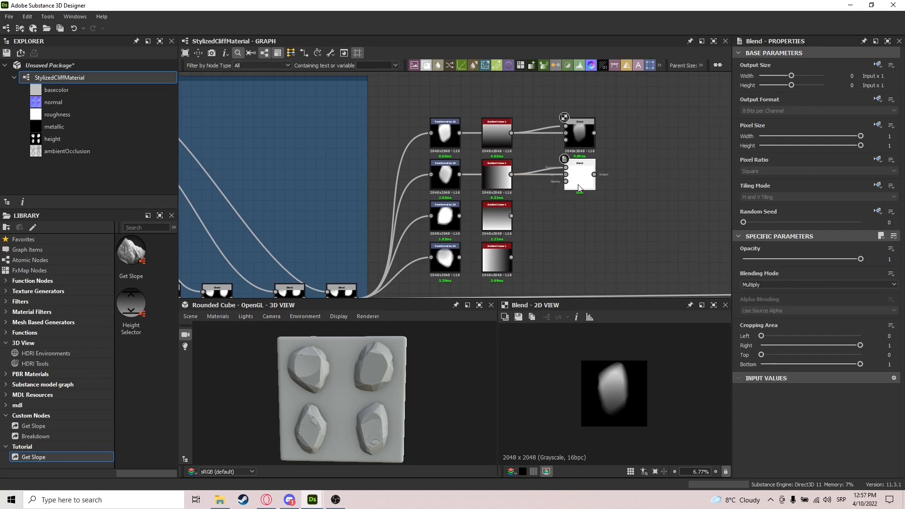
# Paste another Multiply Blend in the third row, connect that row's Transformation 2D and gradient, and preview the second row's Blend.
pyautogui.hotkey('ctrl', 'v')
pyautogui.moveTo(454, 187); pyautogui.dragTo(580, 219)
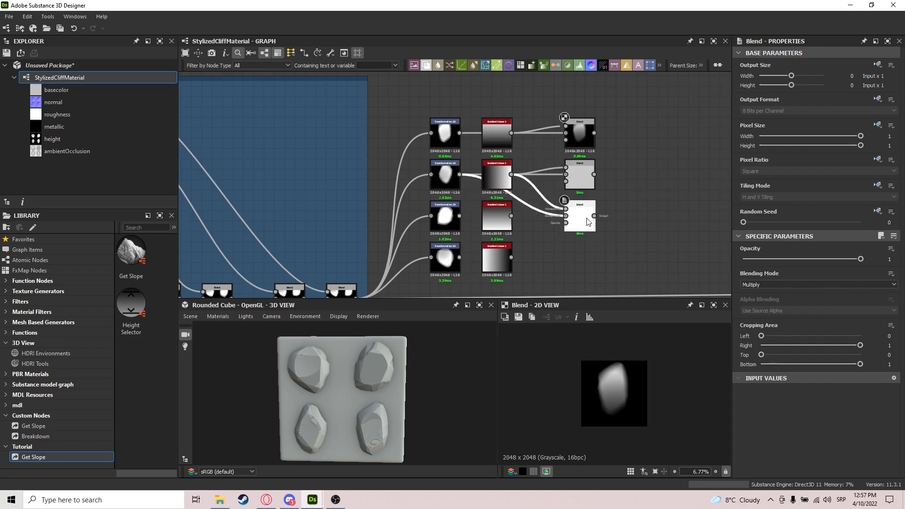
pyautogui.moveTo(459, 215); pyautogui.dragTo(565, 216)
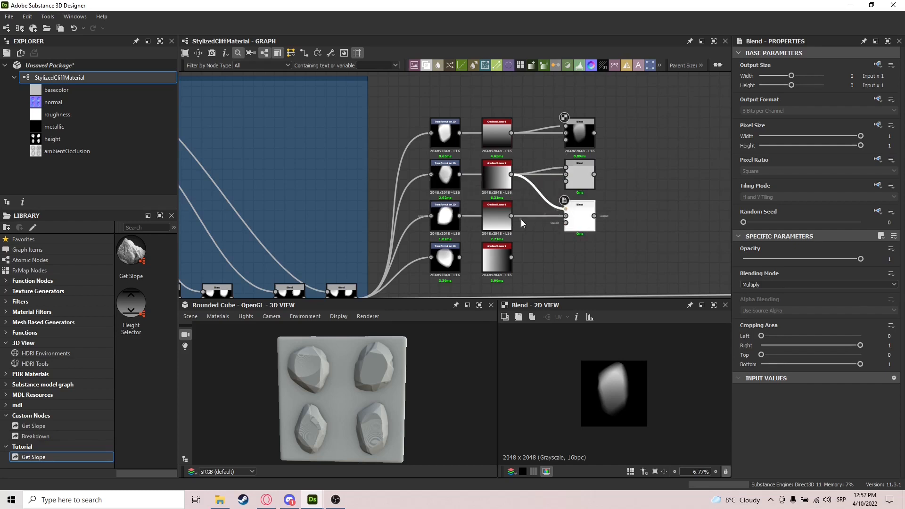
pyautogui.click(583, 178)
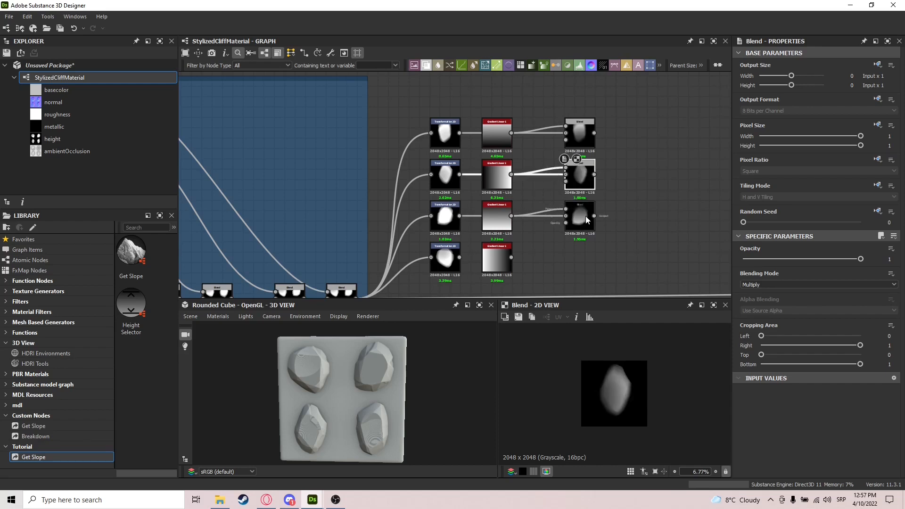
# Add a Blend node for the fourth row's Transformation 2D and gradient and set its blending mode to Multiply.
pyautogui.moveTo(584, 258); pyautogui.dragTo(543, 214, button='middle')
pyautogui.moveTo(559, 90); pyautogui.dragTo(560, 105, button='middle')
pyautogui.scroll(2, 507, 237)
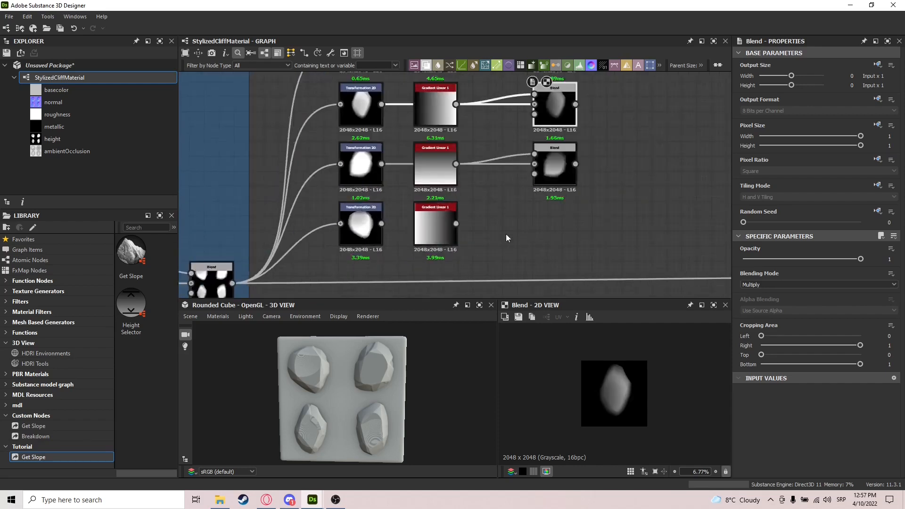
pyautogui.moveTo(381, 223); pyautogui.dragTo(536, 226)
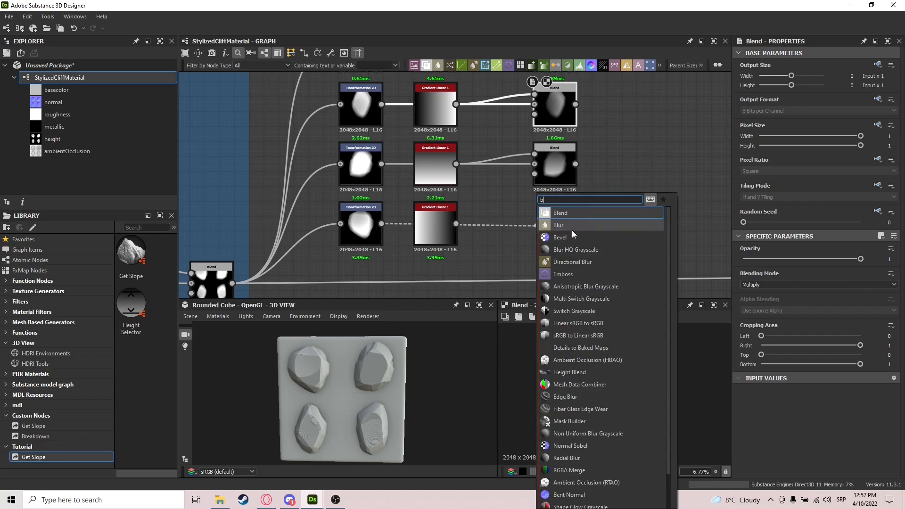
pyautogui.click(558, 213)
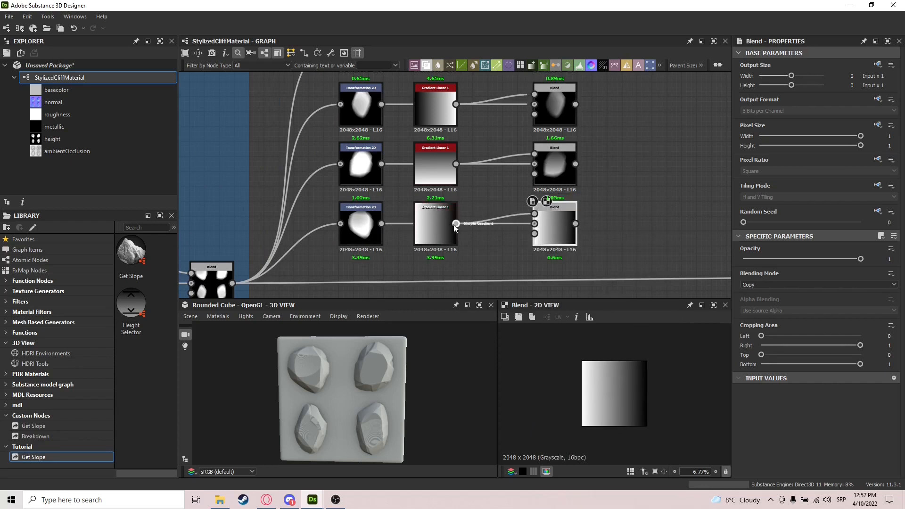
pyautogui.click(445, 222)
pyautogui.click(563, 229)
pyautogui.click(772, 285)
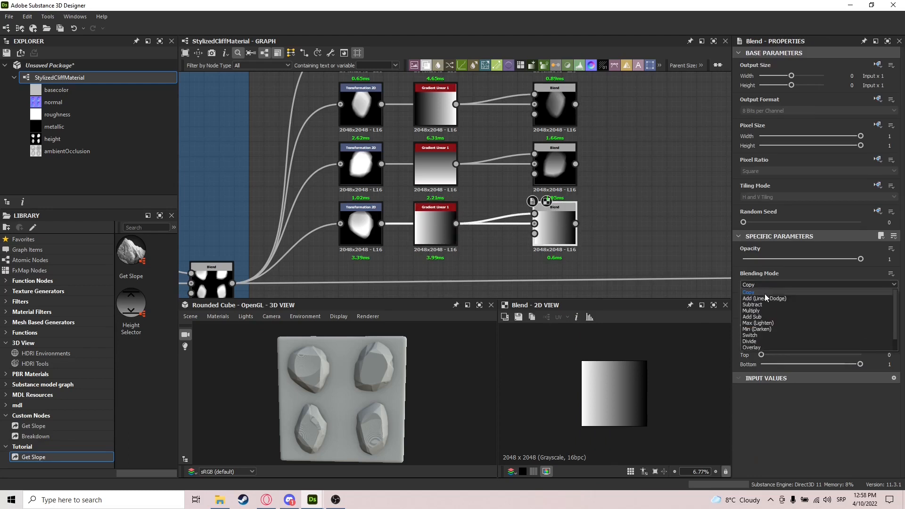
pyautogui.click(758, 311)
pyautogui.moveTo(435, 237); pyautogui.dragTo(419, 253, button='middle')
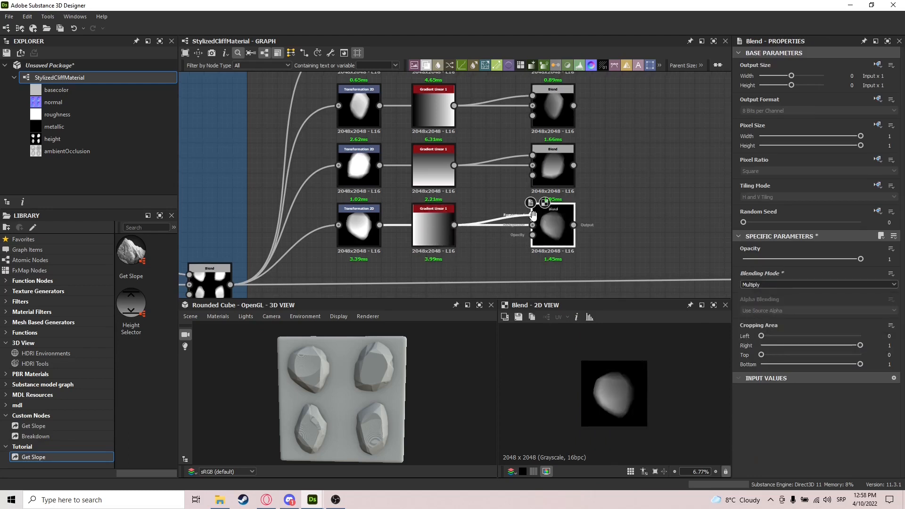
pyautogui.scroll(-2, 550, 215)
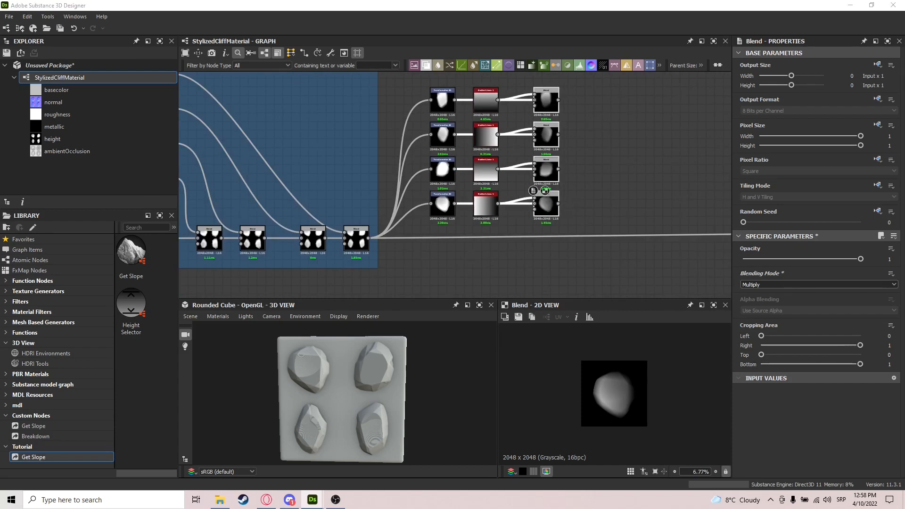
# Add an Auto Levels node after the first row's Multiply Blend and position it beside the Blend.
pyautogui.moveTo(348, 151); pyautogui.dragTo(267, 204, button='middle')
pyautogui.moveTo(479, 153); pyautogui.dragTo(503, 154)
pyautogui.write('auto levels')
pyautogui.press('Return')
pyautogui.moveTo(499, 182); pyautogui.dragTo(484, 162, button='middle')
pyautogui.moveTo(524, 134); pyautogui.dragTo(512, 135)
# Duplicate the Auto Levels node three times and connect each copy to the Blend of the second, third and fourth rows.
pyautogui.hotkey('ctrl', 'd')
pyautogui.moveTo(459, 192); pyautogui.dragTo(502, 185)
pyautogui.moveTo(508, 249); pyautogui.dragTo(507, 189, button='middle')
pyautogui.hotkey('ctrl', 'd')
pyautogui.moveTo(467, 178); pyautogui.dragTo(497, 171)
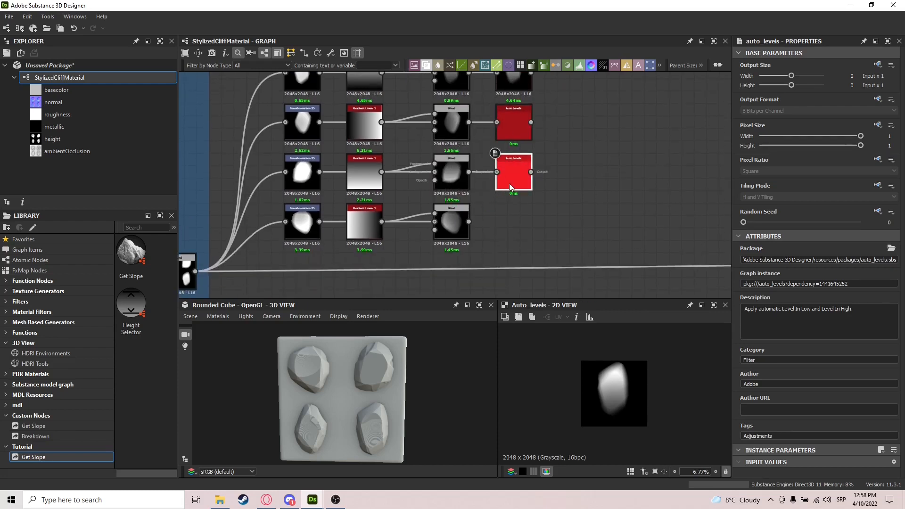
pyautogui.hotkey('ctrl', 'd')
pyautogui.moveTo(448, 202); pyautogui.dragTo(498, 222)
# Preview the fourth, third and second Auto Levels nodes and select all the nodes of the four rock rows.
pyautogui.doubleClick(510, 224)
pyautogui.doubleClick(516, 186)
pyautogui.doubleClick(516, 127)
pyautogui.scroll(-3, 569, 205)
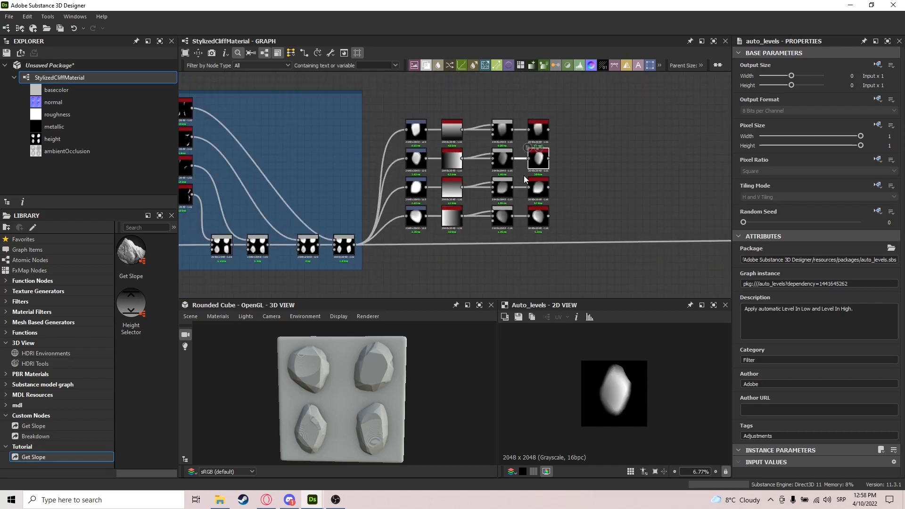
pyautogui.moveTo(588, 96); pyautogui.dragTo(377, 224)
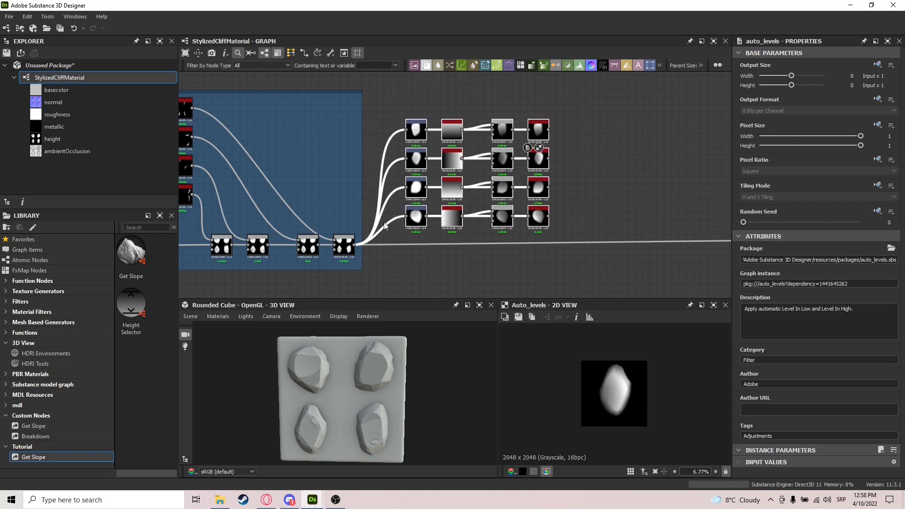
# Add a Tile Sampler node in the empty graph area below the Shape Sculpting frame.
pyautogui.moveTo(535, 244); pyautogui.dragTo(604, 165, button='middle')
pyautogui.scroll(-2, 604, 165)
pyautogui.scroll(-2, 520, 204)
pyautogui.moveTo(511, 273); pyautogui.dragTo(531, 210, button='middle')
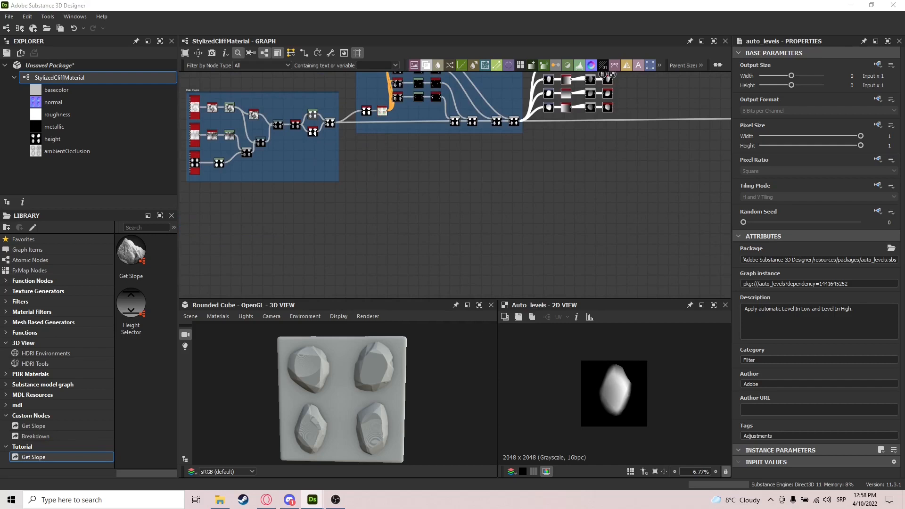
pyautogui.scroll(2, 406, 191)
pyautogui.moveTo(390, 206); pyautogui.dragTo(453, 202, button='middle')
pyautogui.press('space')
pyautogui.write('tile sampler')
pyautogui.press('Return')
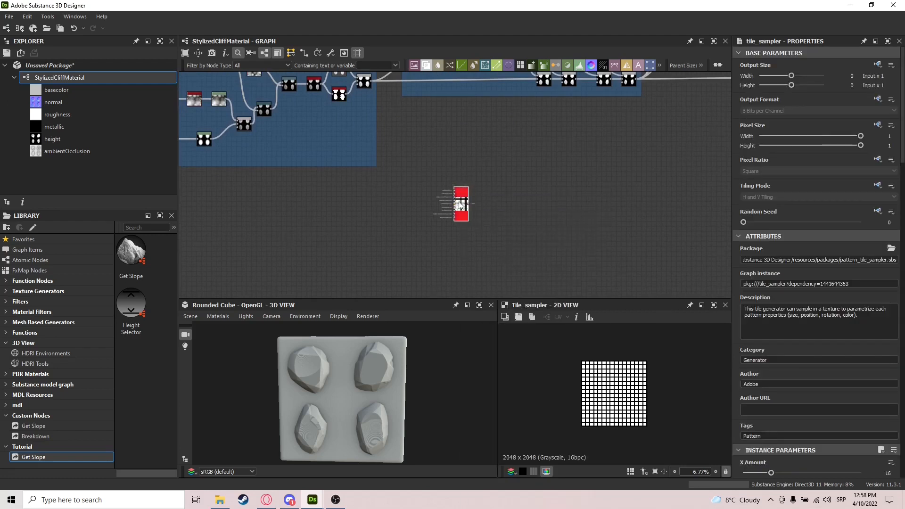
pyautogui.moveTo(462, 203); pyautogui.dragTo(432, 170)
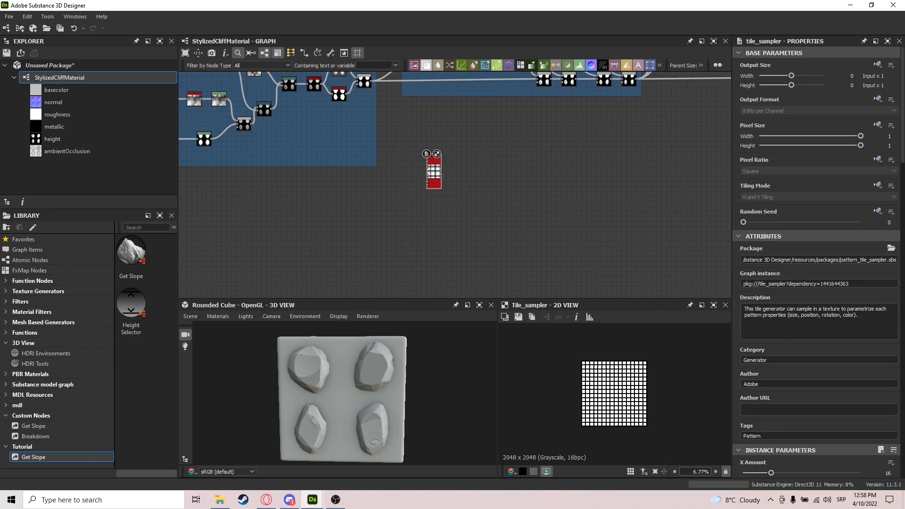
# Set the Tile Sampler's pattern to Disc.
pyautogui.scroll(8, 455, 150)
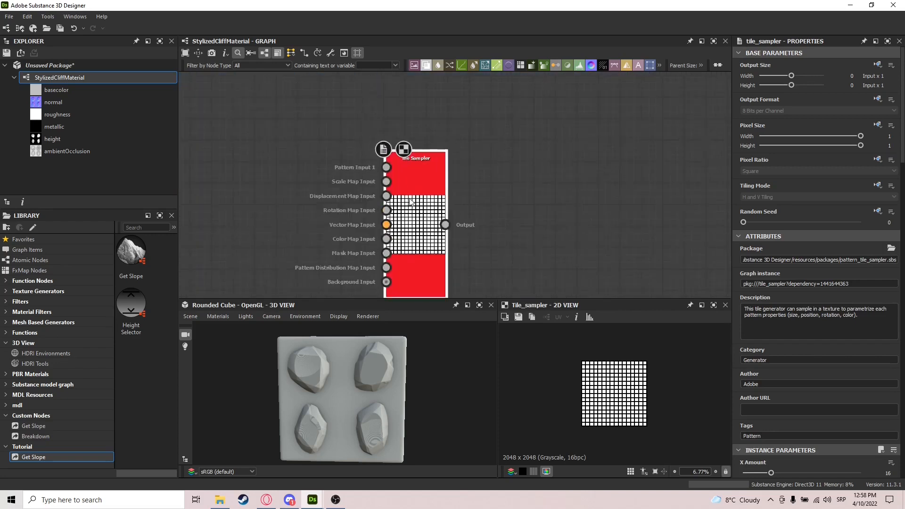
pyautogui.moveTo(413, 194); pyautogui.dragTo(339, 159, button='middle')
pyautogui.scroll(-3, 338, 159)
pyautogui.scroll(-5, 808, 444)
pyautogui.scroll(-4, 808, 445)
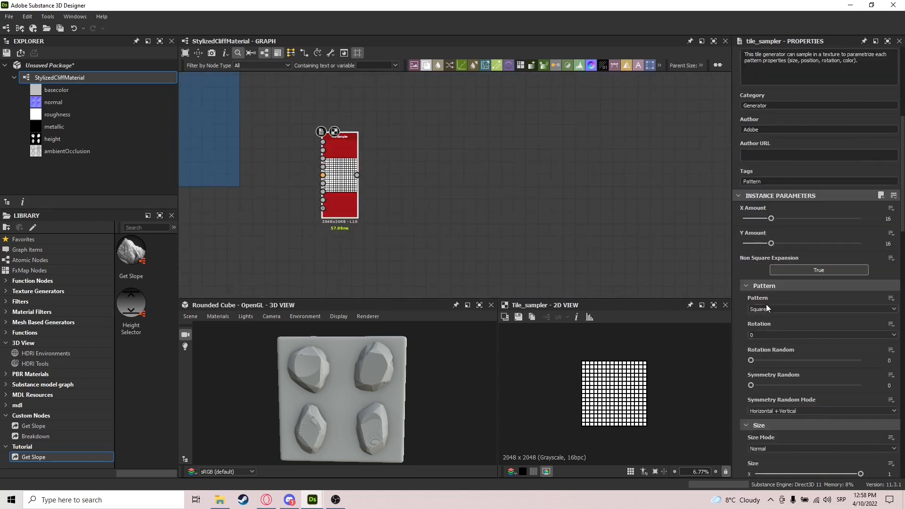
pyautogui.click(765, 306)
pyautogui.click(764, 329)
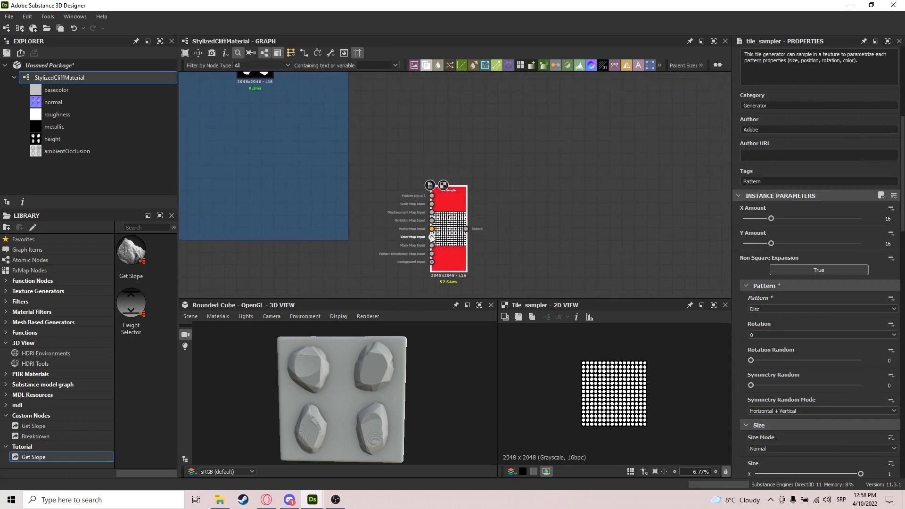
# Set the Tile Sampler's X Amount and Y Amount to 7.
pyautogui.click(887, 218)
pyautogui.write('7')
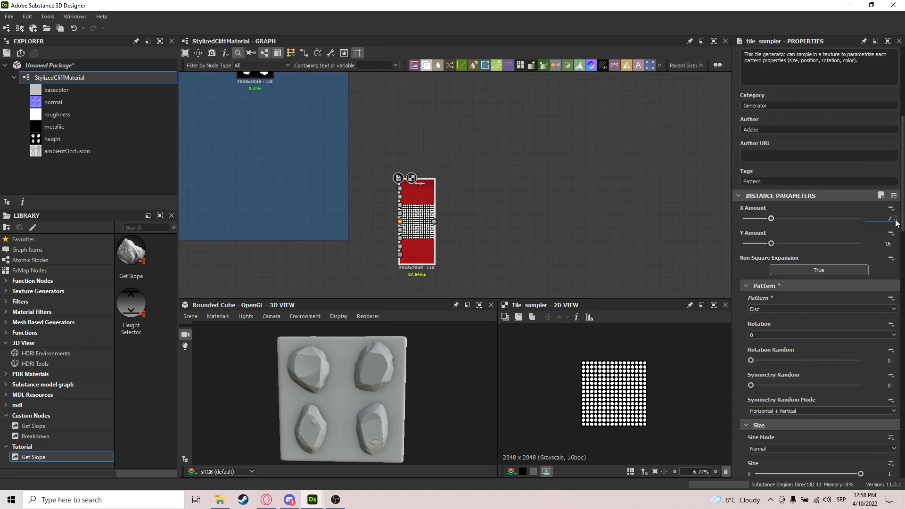
pyautogui.press('Tab')
pyautogui.write('7')
pyautogui.press('Return')
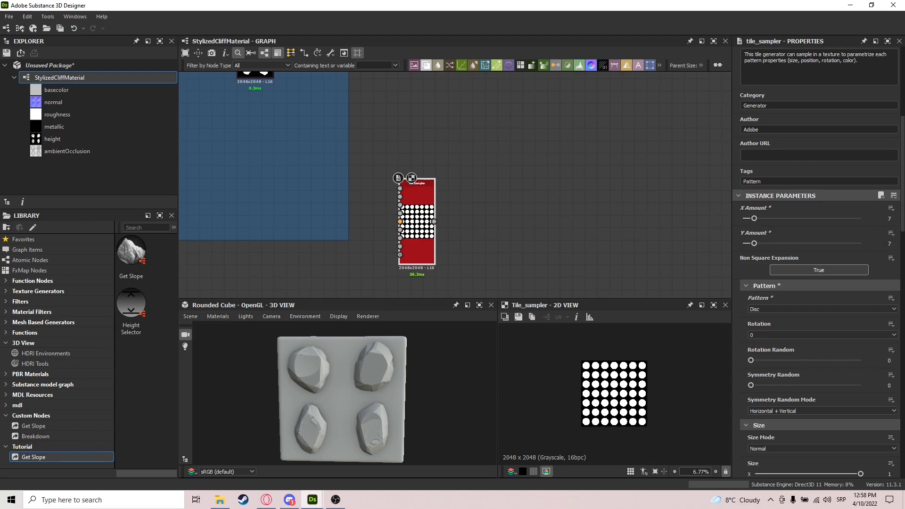
# Set the Tile Sampler's Scale to 0.1 and Scale Random to 0.85.
pyautogui.scroll(-5, 836, 397)
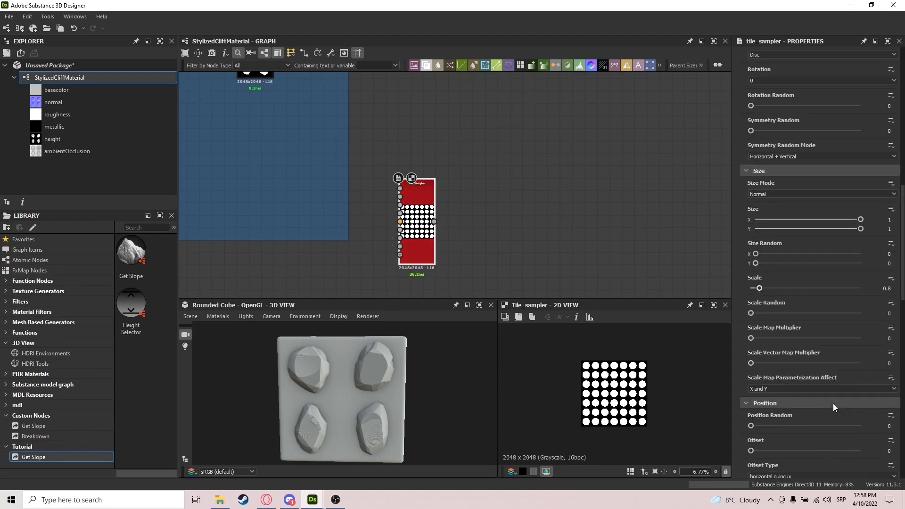
pyautogui.doubleClick(886, 288)
pyautogui.write('1')
pyautogui.press('Return')
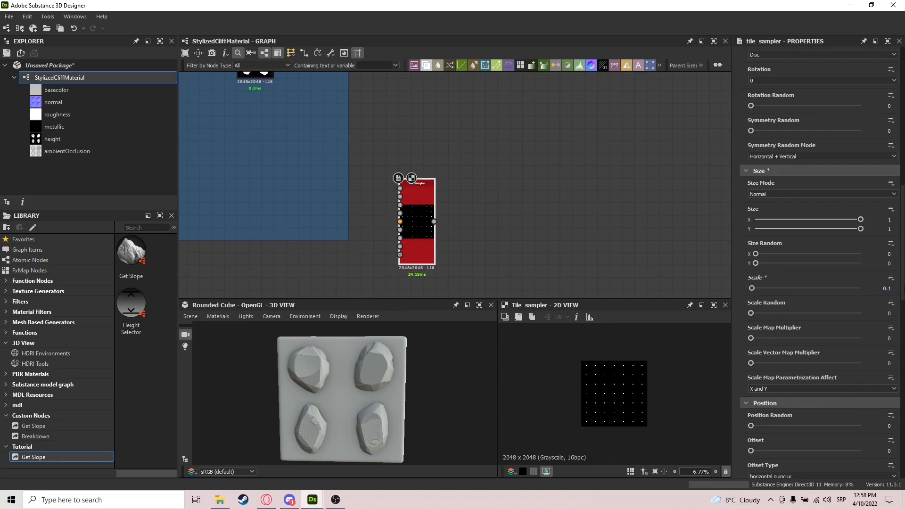
pyautogui.click(847, 313)
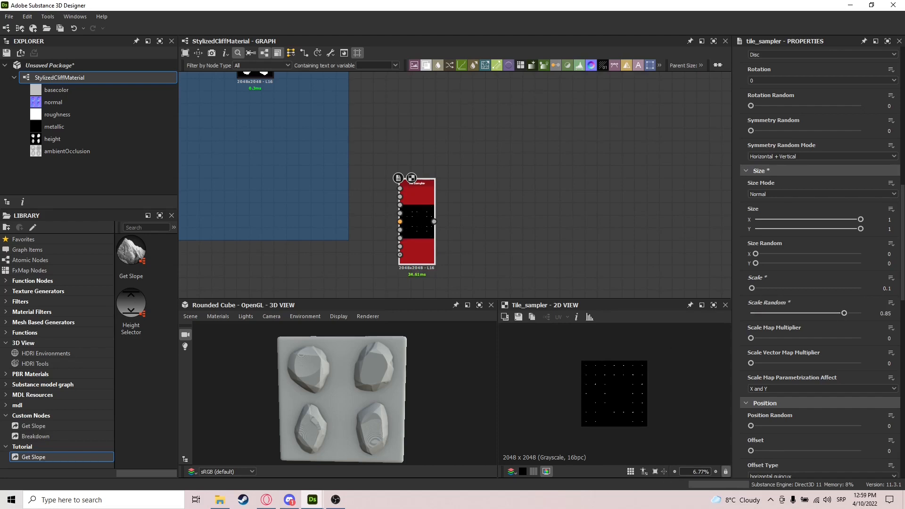
# Set the Tile Sampler's Position Random to about 2.14 and its Offset to about 0.35.
pyautogui.scroll(-3, 803, 394)
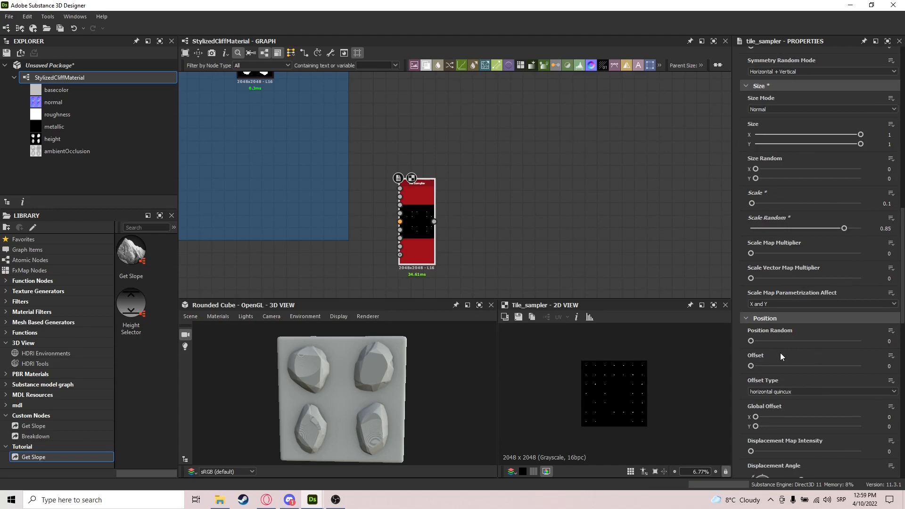
pyautogui.moveTo(794, 340); pyautogui.dragTo(774, 344)
pyautogui.moveTo(782, 364); pyautogui.dragTo(788, 365)
# Set the Tile Sampler's Rotation Random to about 0.47 and Color Random to about 0.63.
pyautogui.scroll(-7, 761, 374)
pyautogui.moveTo(750, 397); pyautogui.dragTo(802, 399)
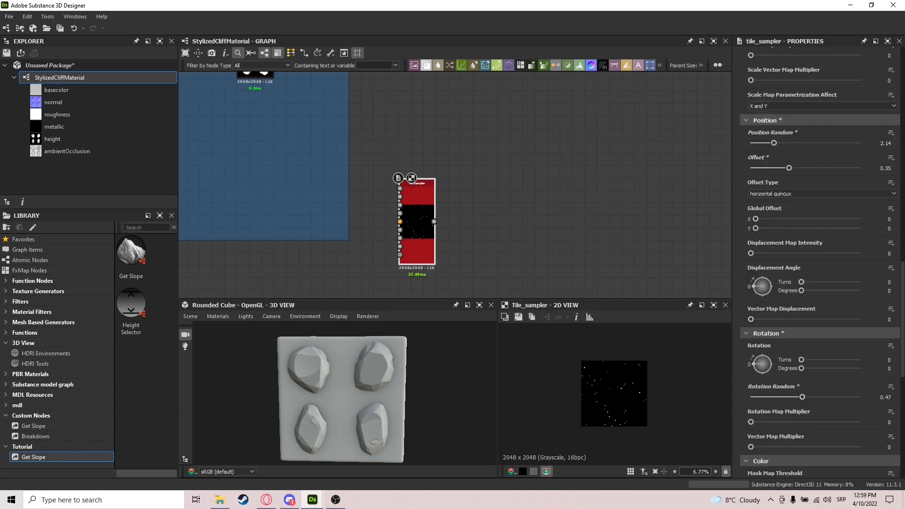
pyautogui.scroll(-10, 780, 330)
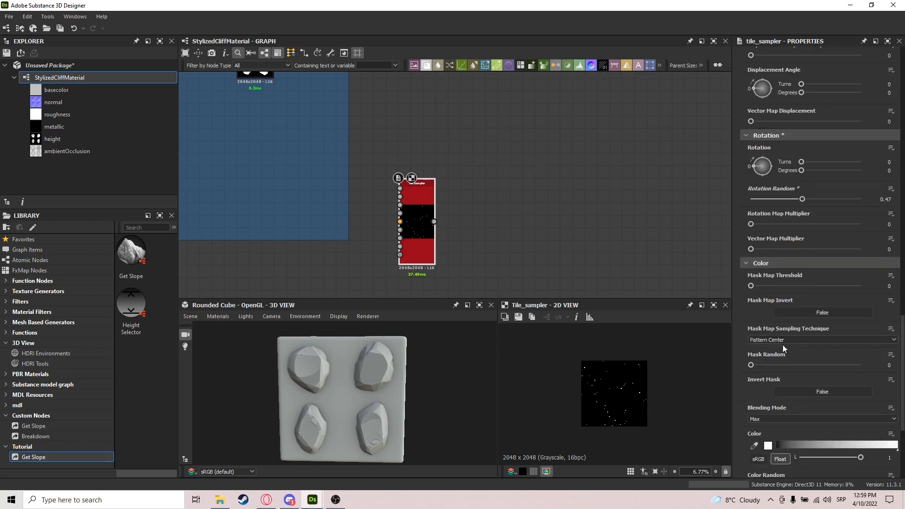
pyautogui.moveTo(790, 399); pyautogui.dragTo(819, 401)
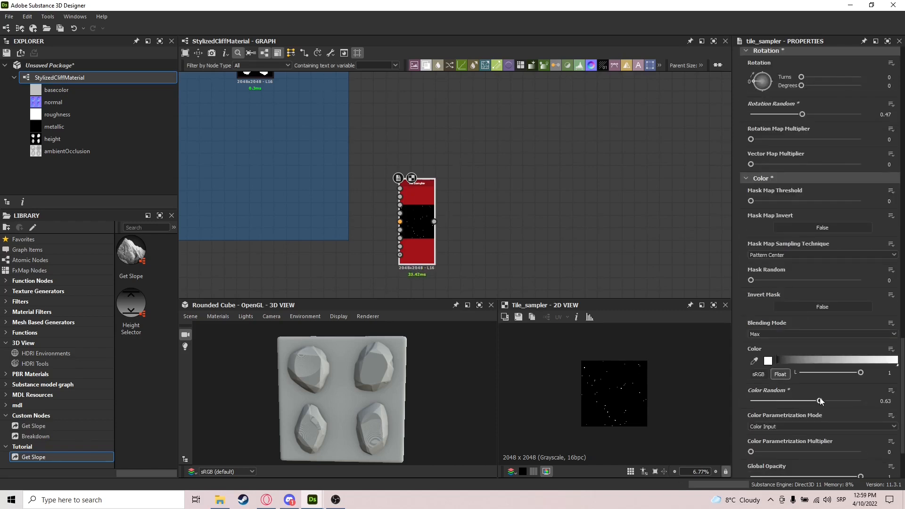
# Reposition the Tile Sampler below the frames and add a Distance node fed by its output.
pyautogui.scroll(2, 448, 203)
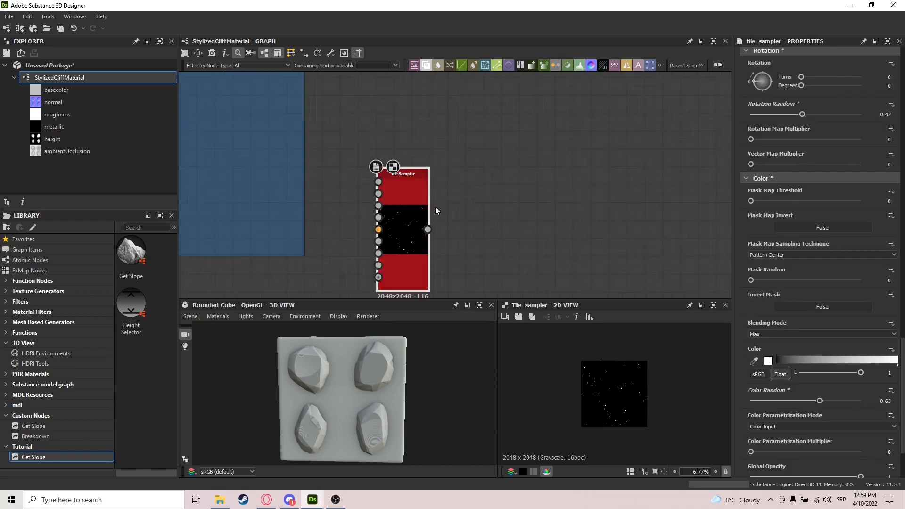
pyautogui.moveTo(402, 215); pyautogui.dragTo(418, 143)
pyautogui.scroll(-4, 419, 144)
pyautogui.moveTo(456, 131); pyautogui.dragTo(449, 167, button='middle')
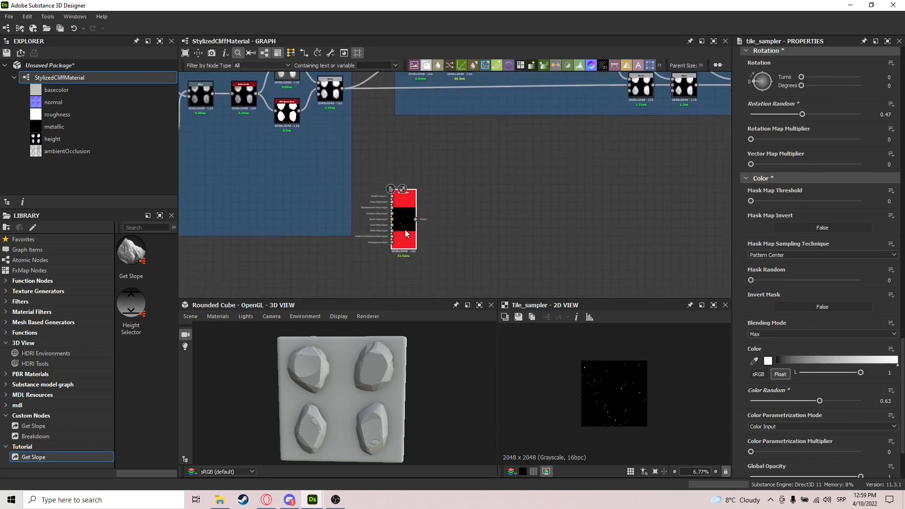
pyautogui.scroll(2, 415, 229)
pyautogui.moveTo(415, 207); pyautogui.dragTo(545, 200)
pyautogui.write('dist')
pyautogui.press('Return')
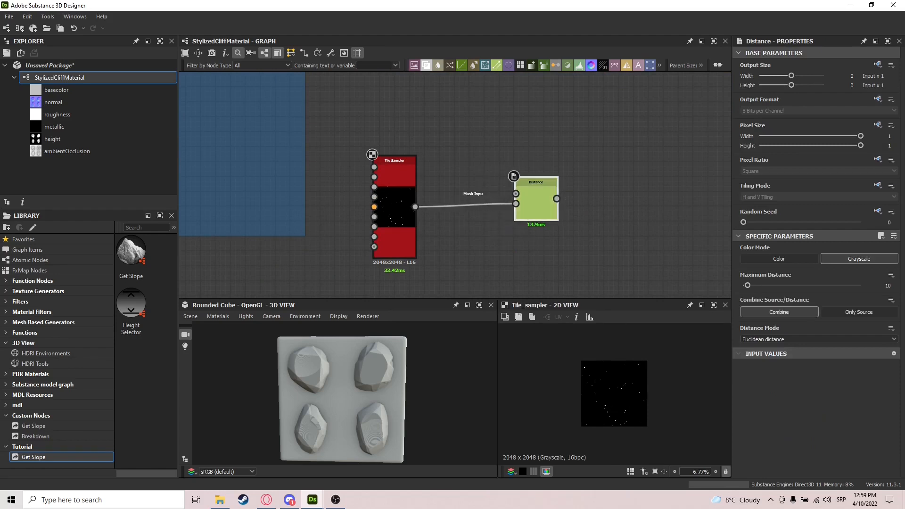
# Branch a Histogram Scan node off the Tile Sampler's output.
pyautogui.moveTo(417, 206); pyautogui.dragTo(450, 167)
pyautogui.write('nuis')
pyautogui.press('BackSpace')
pyautogui.press('BackSpace')
pyautogui.press('BackSpace')
pyautogui.write('isto')
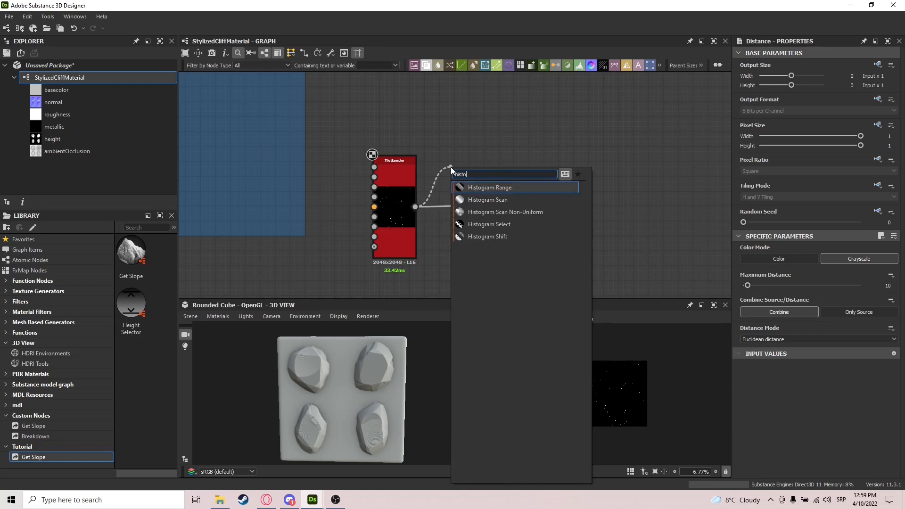
pyautogui.press('Down')
pyautogui.press('Return')
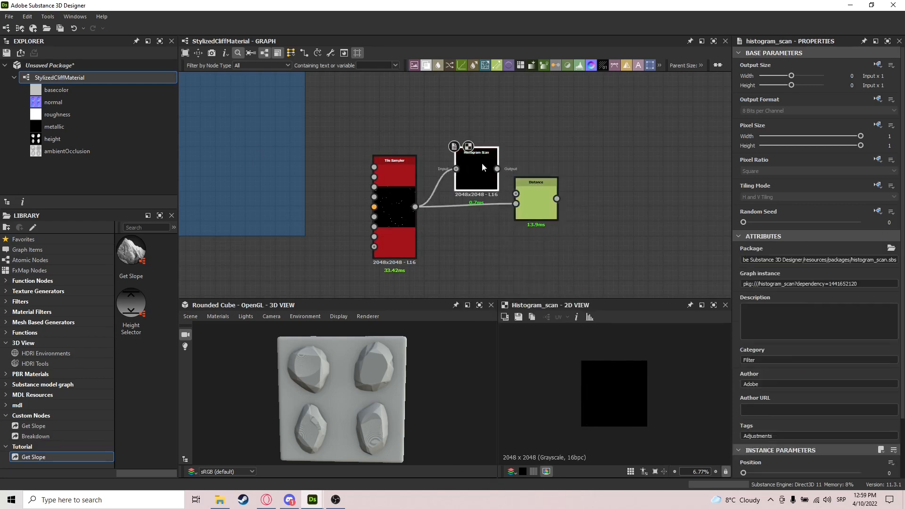
# Raise the Histogram Scan's Position and connect its output to the Distance node's Mask Input.
pyautogui.moveTo(497, 169); pyautogui.dragTo(467, 151)
pyautogui.scroll(-2, 849, 412)
pyautogui.click(852, 404)
pyautogui.moveTo(537, 195); pyautogui.dragTo(562, 205)
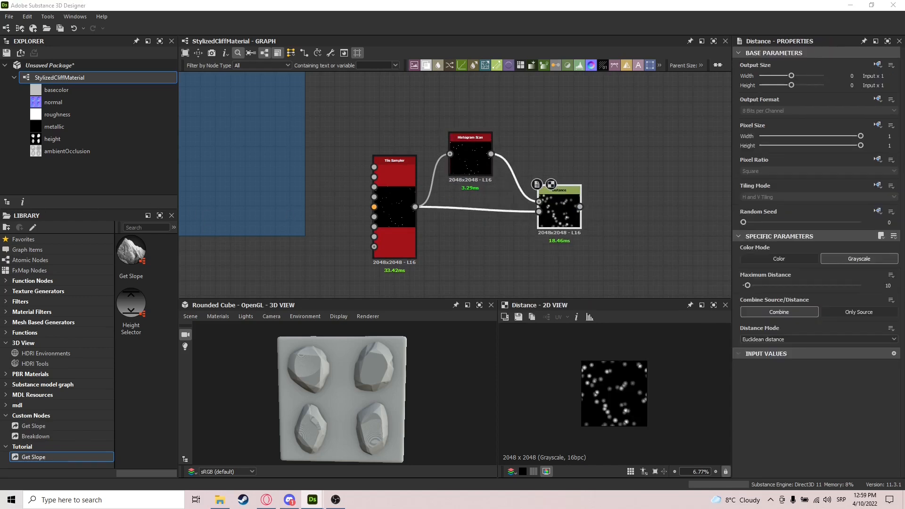
# Set the Distance node's Maximum Distance to 256 and inspect the resulting cell pattern up close.
pyautogui.click(560, 208)
pyautogui.click(864, 286)
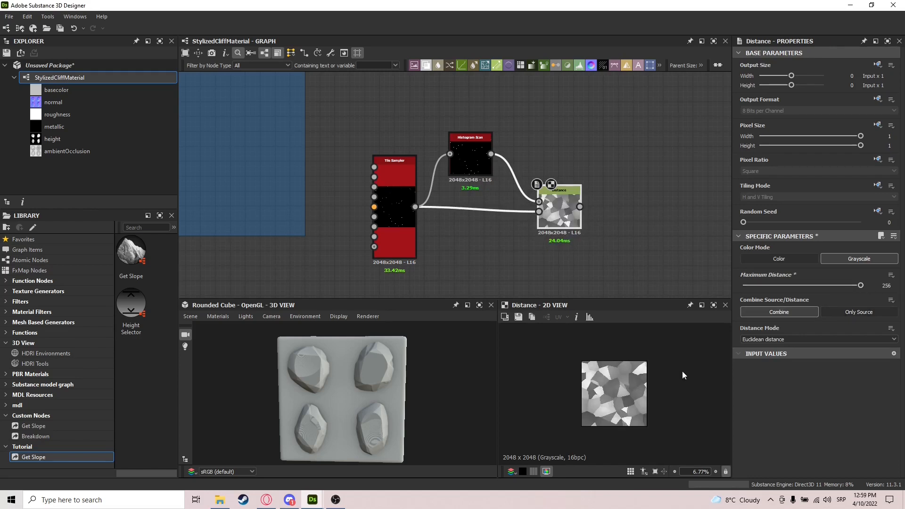
pyautogui.scroll(6, 606, 401)
pyautogui.scroll(-2, 608, 396)
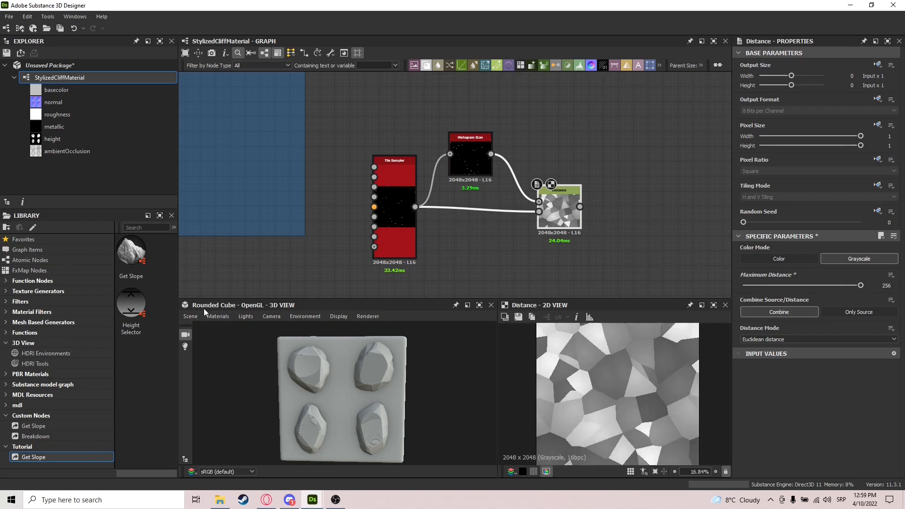
pyautogui.scroll(6, 660, 409)
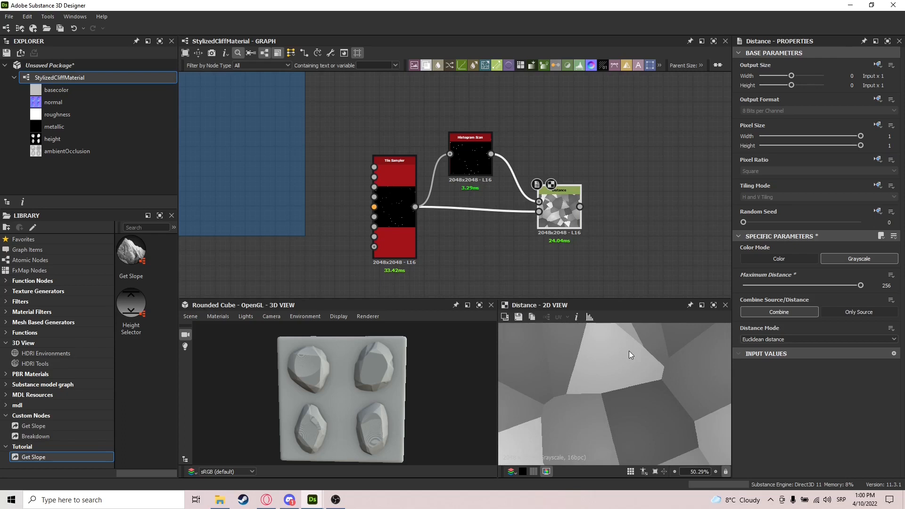
# Compare the Distance node's Combine and Only Source modes and keep Only Source.
pyautogui.click(872, 315)
pyautogui.scroll(-4, 660, 407)
pyautogui.click(791, 308)
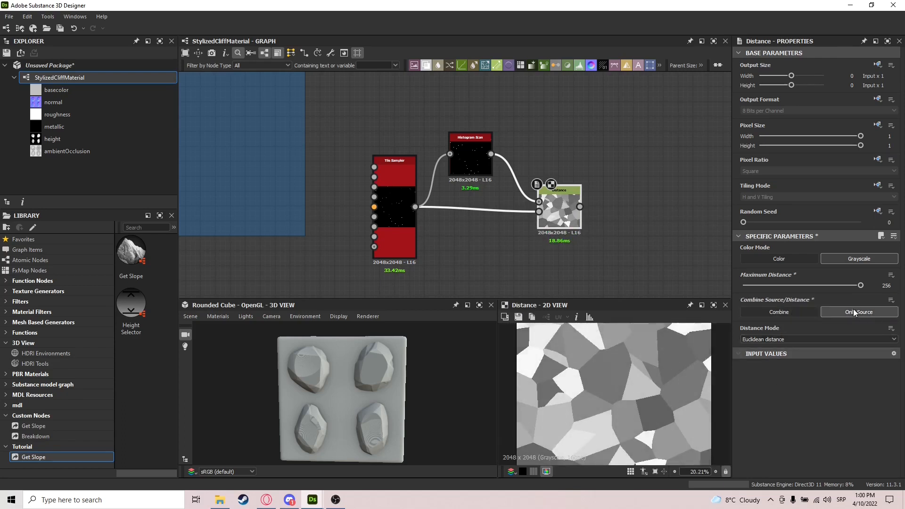
pyautogui.click(867, 311)
pyautogui.click(809, 311)
pyautogui.click(850, 311)
pyautogui.scroll(3, 653, 371)
pyautogui.moveTo(653, 371); pyautogui.dragTo(631, 389, button='middle')
pyautogui.scroll(-4, 633, 364)
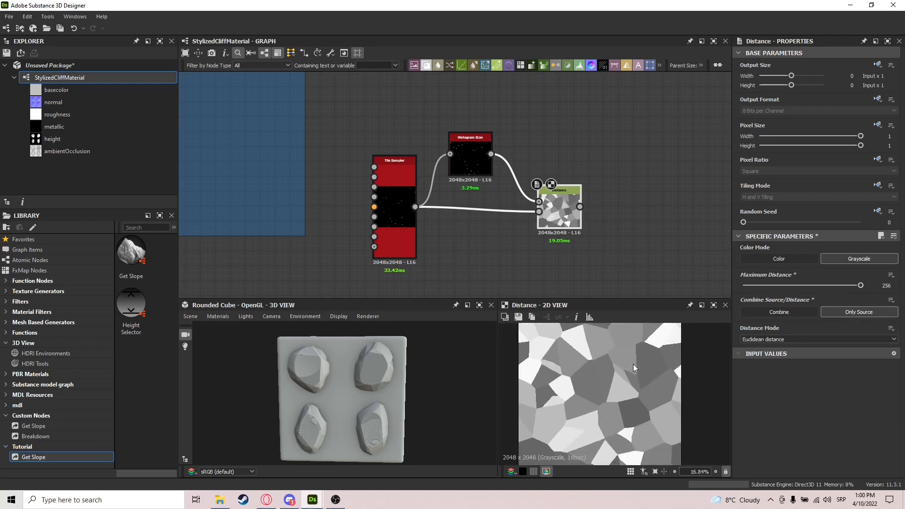
# Add an Edge Detect node after the Distance node and set its Edge Width to 1.3.
pyautogui.moveTo(580, 206); pyautogui.dragTo(625, 207)
pyautogui.write('edge')
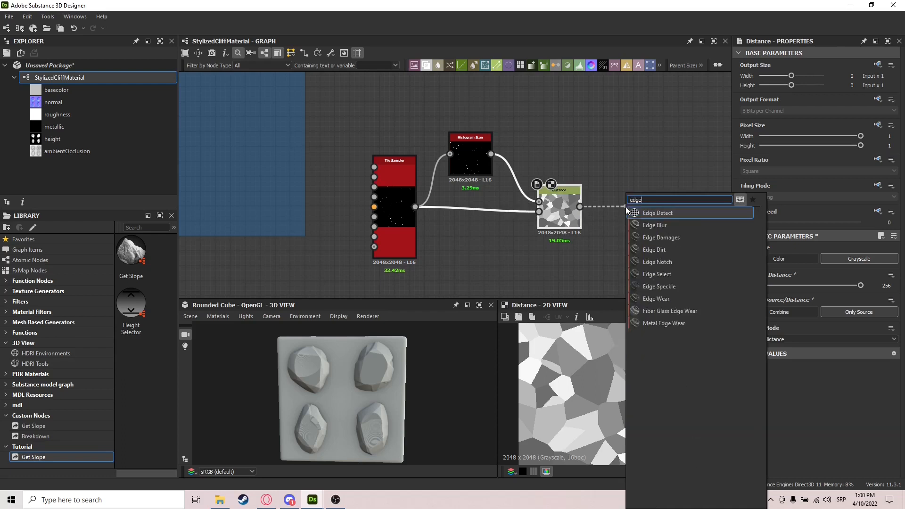
pyautogui.press('Return')
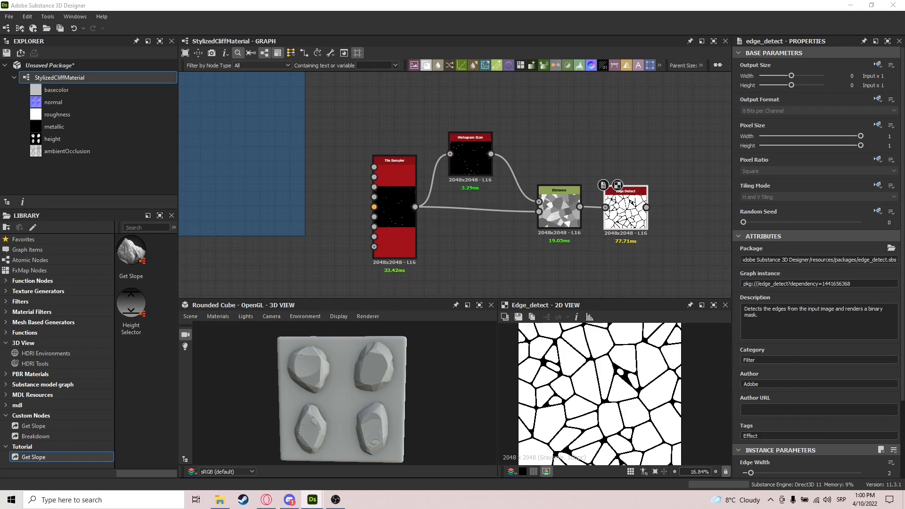
pyautogui.click(635, 210)
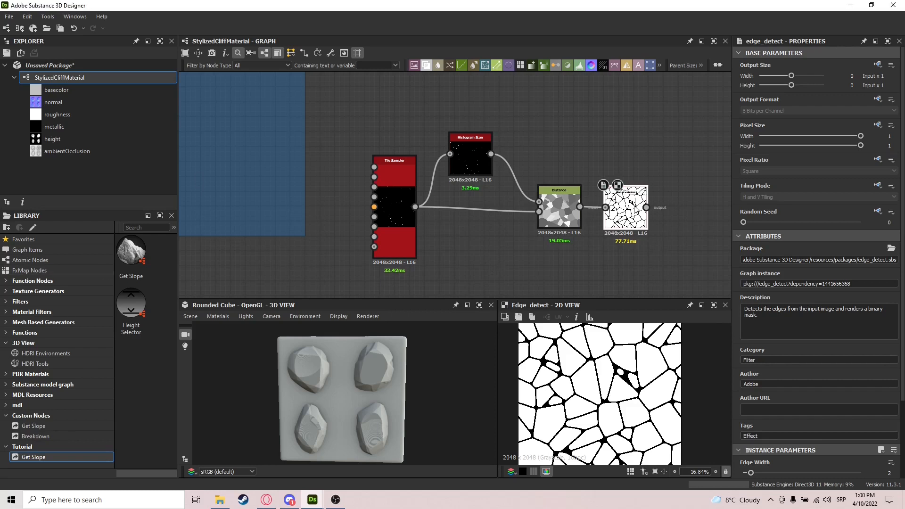
pyautogui.scroll(-3, 871, 398)
pyautogui.click(883, 380)
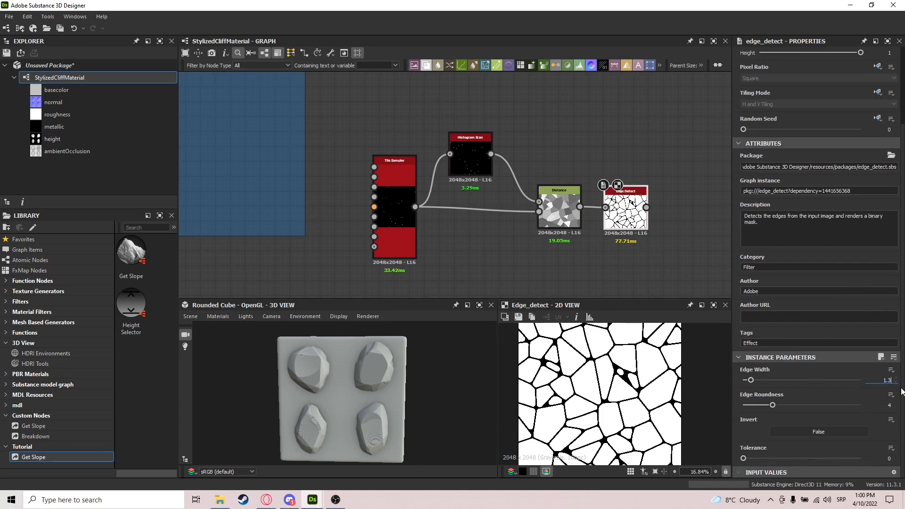
pyautogui.press('Return')
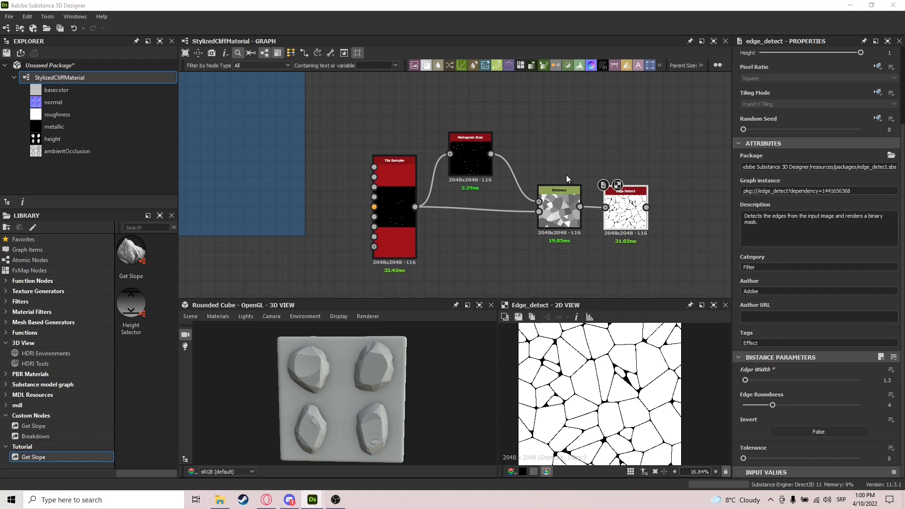
# Add a Directional Warp node after the Edge Detect node.
pyautogui.moveTo(670, 211); pyautogui.dragTo(551, 195, button='middle')
pyautogui.moveTo(527, 192); pyautogui.dragTo(552, 191)
pyautogui.write('dire')
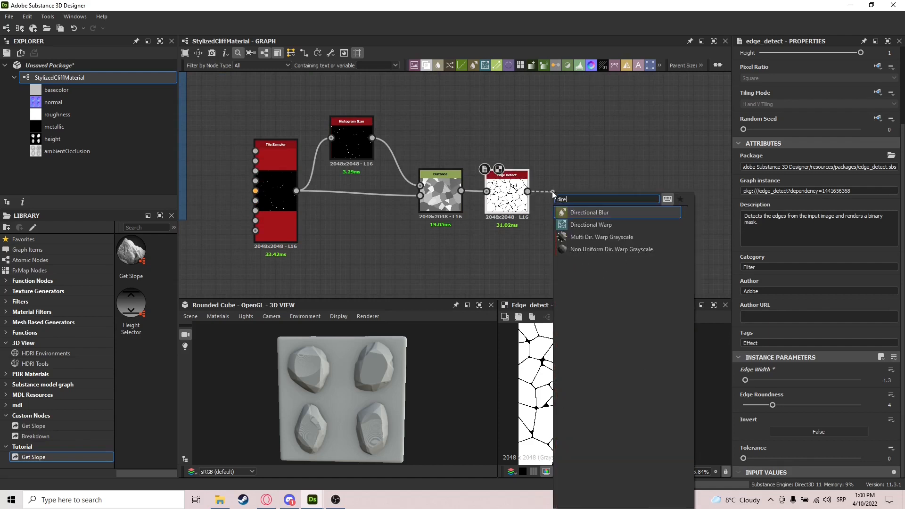
pyautogui.press('Down')
pyautogui.press('Return')
# Add a Perlin Noise node below the Edge Detect node and set its Scale to 13.
pyautogui.moveTo(503, 285); pyautogui.dragTo(550, 222, button='middle')
pyautogui.press('space')
pyautogui.write('perlin')
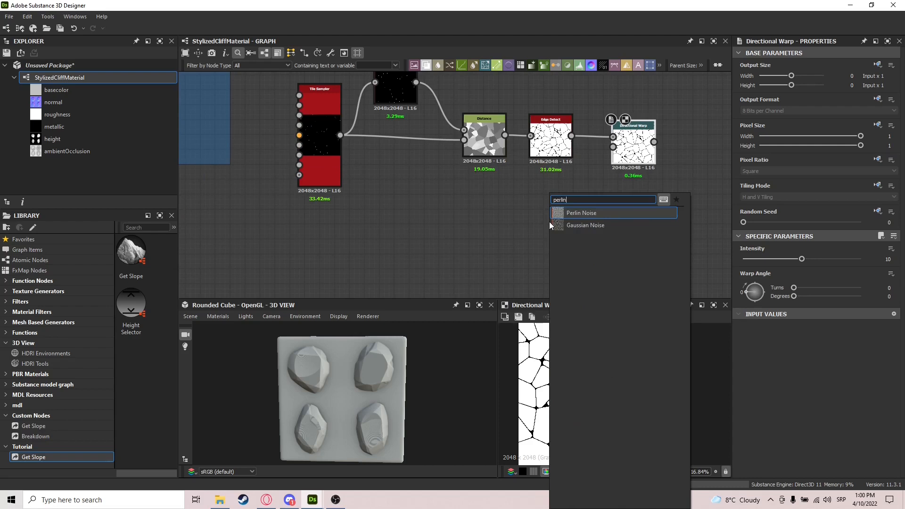
pyautogui.press('Return')
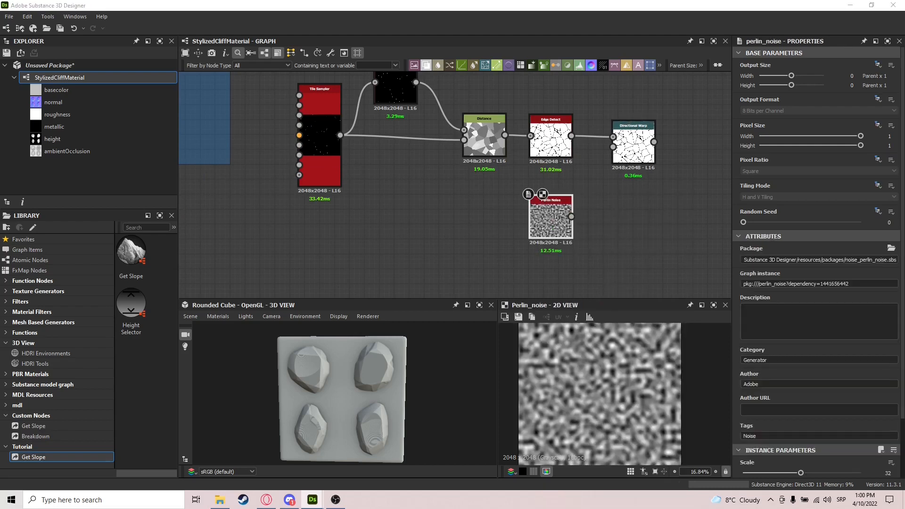
pyautogui.moveTo(550, 217); pyautogui.dragTo(558, 226)
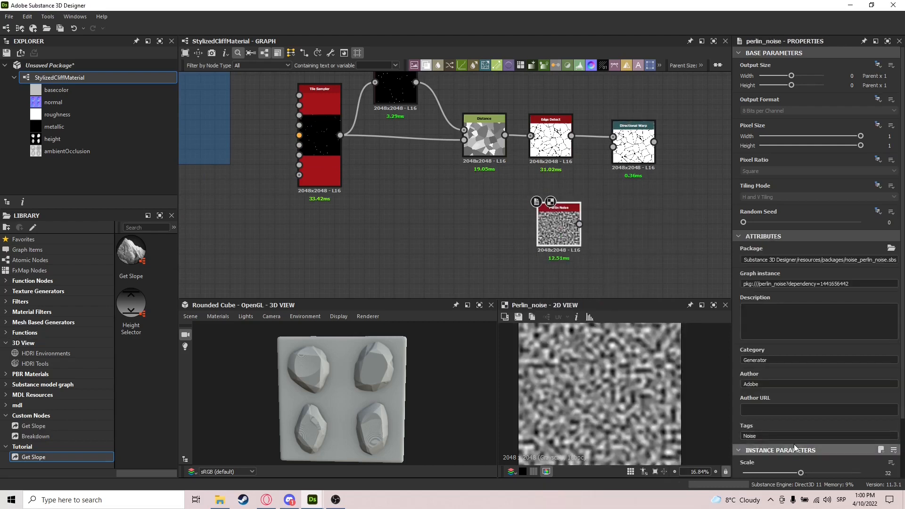
pyautogui.scroll(-2, 779, 433)
pyautogui.moveTo(777, 417); pyautogui.dragTo(766, 417)
# Connect the Perlin Noise to the Directional Warp's second input and set the warp Intensity to 30.
pyautogui.moveTo(579, 224); pyautogui.dragTo(613, 147)
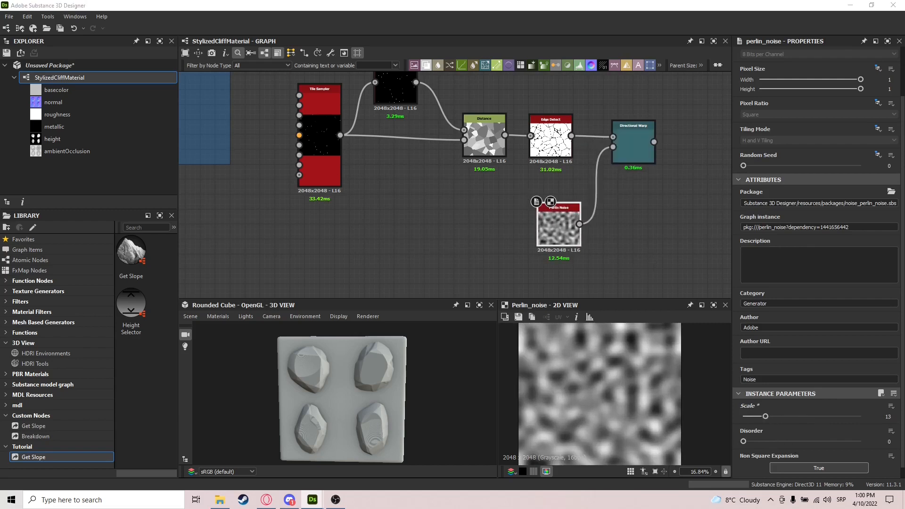
pyautogui.click(635, 149)
pyautogui.doubleClick(635, 148)
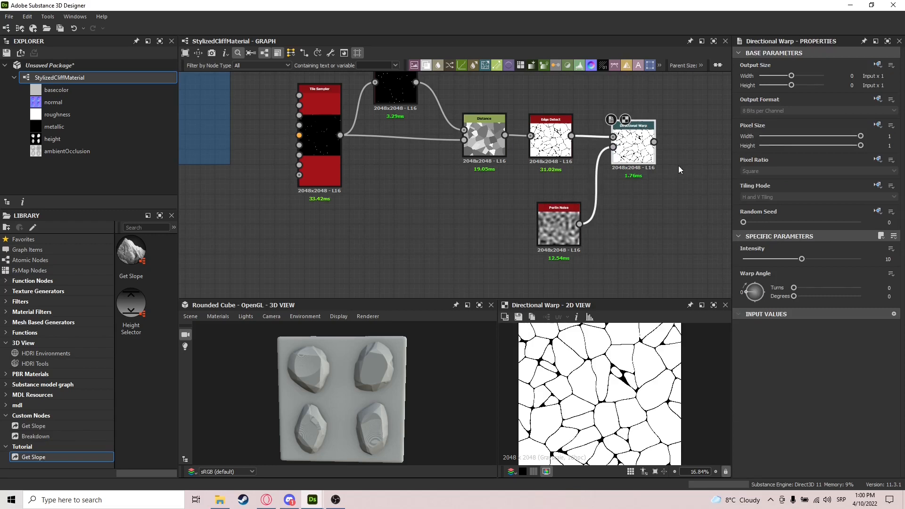
pyautogui.moveTo(879, 259); pyautogui.dragTo(904, 269)
pyautogui.write('30')
pyautogui.press('Return')
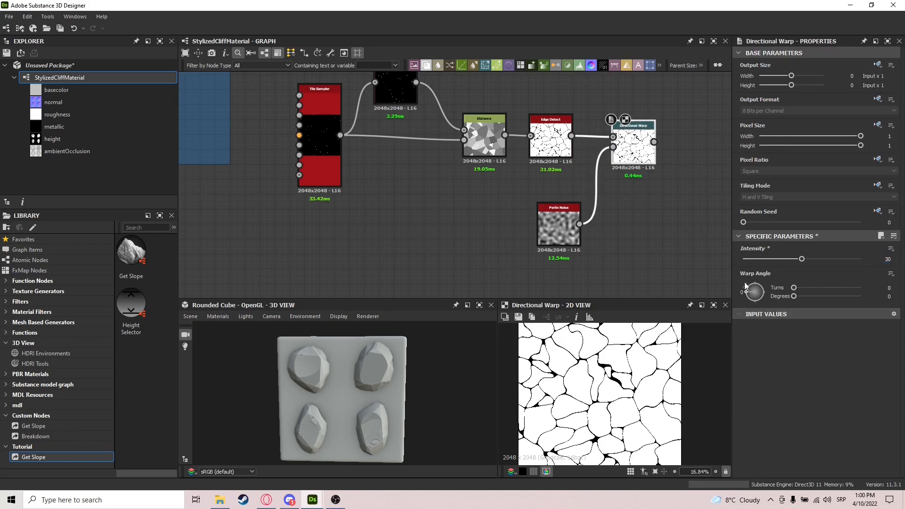
# Set the Directional Warp's Warp Angle to about -61 degrees and add a second Directional Warp node after it.
pyautogui.moveTo(747, 287); pyautogui.dragTo(749, 303)
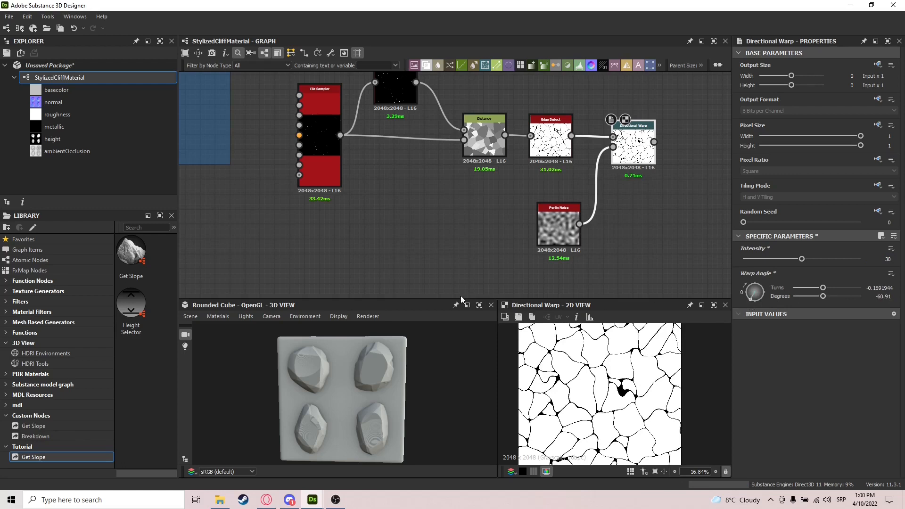
pyautogui.moveTo(664, 159); pyautogui.dragTo(564, 169, button='middle')
pyautogui.moveTo(554, 151); pyautogui.dragTo(590, 160)
pyautogui.write('dire')
pyautogui.press('Down')
pyautogui.press('Return')
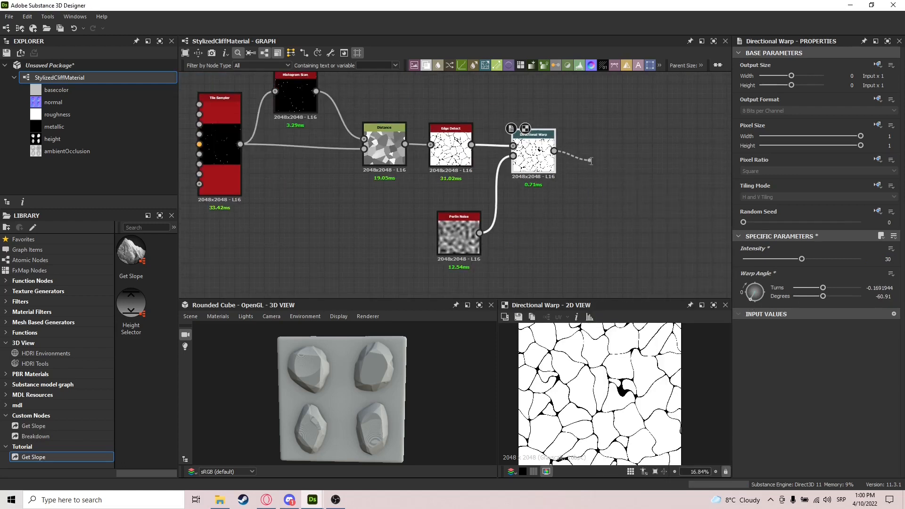
# Duplicate the Perlin Noise, place the copy below the second Directional Warp, and set its Scale to 36.
pyautogui.click(450, 231)
pyautogui.hotkey('ctrl', 'd')
pyautogui.click(553, 233)
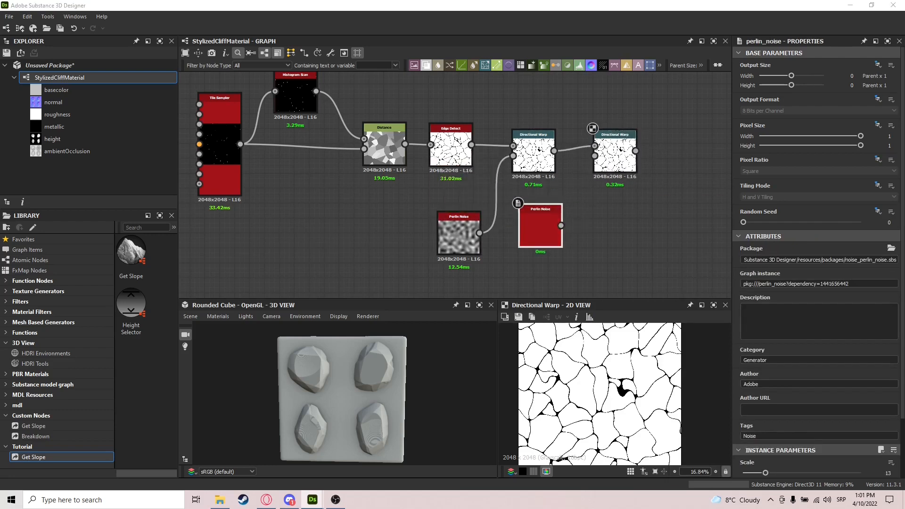
pyautogui.doubleClick(545, 219)
pyautogui.moveTo(545, 219); pyautogui.dragTo(538, 234)
pyautogui.doubleClick(894, 474)
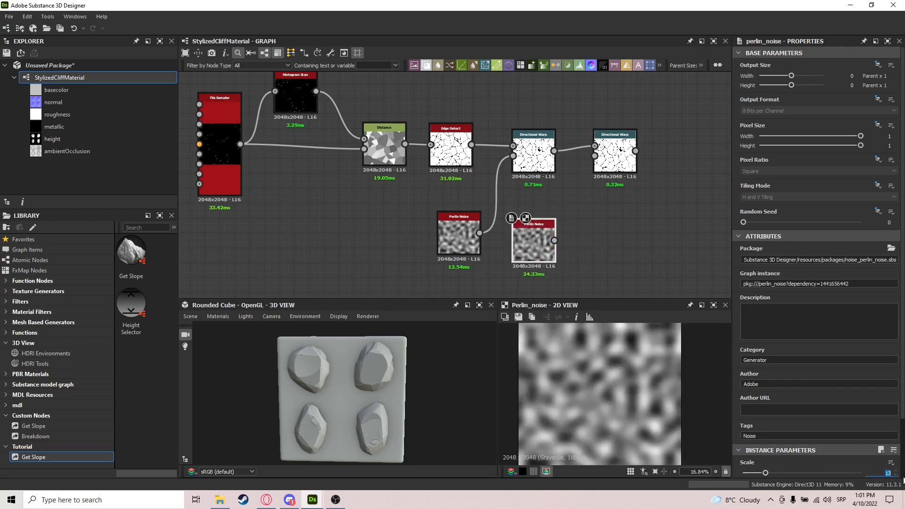
pyautogui.write('36')
pyautogui.press('Return')
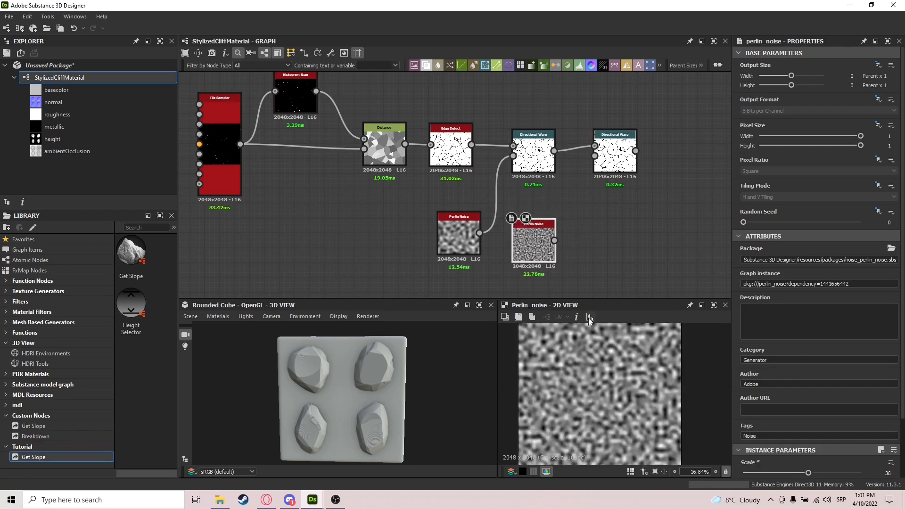
# Connect the duplicated Perlin Noise to the second Directional Warp's intensity input, and set the warp's Intensity to 7 and its angle to about 146 degrees.
pyautogui.moveTo(539, 247); pyautogui.dragTo(594, 156)
pyautogui.press('f')
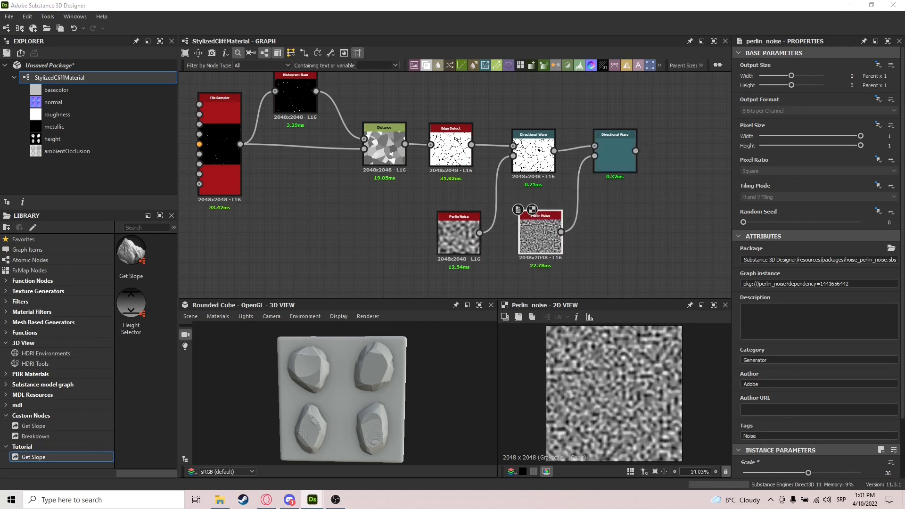
pyautogui.doubleClick(618, 160)
pyautogui.click(888, 259)
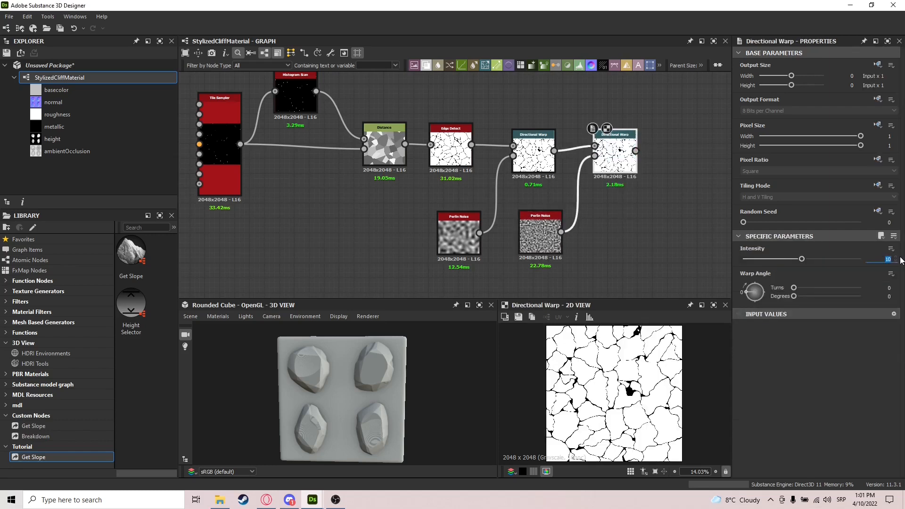
pyautogui.write('7')
pyautogui.press('Return')
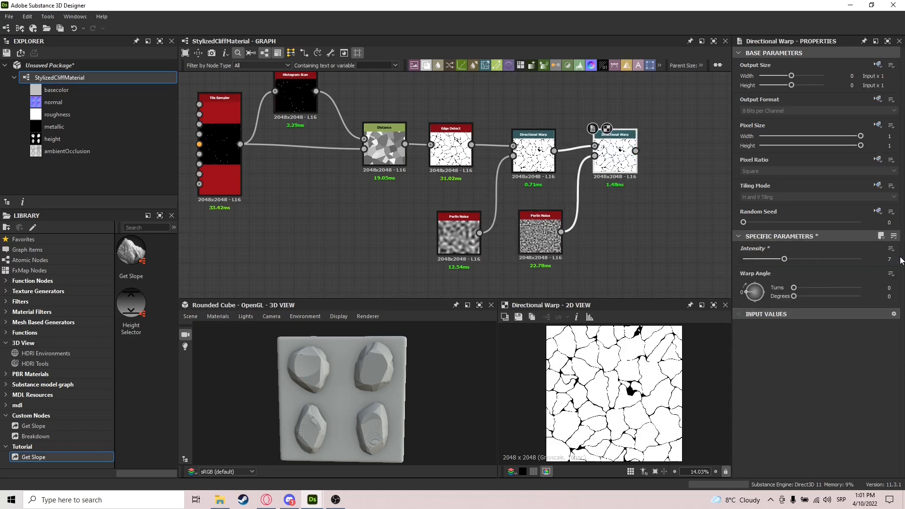
pyautogui.moveTo(763, 292); pyautogui.dragTo(749, 286)
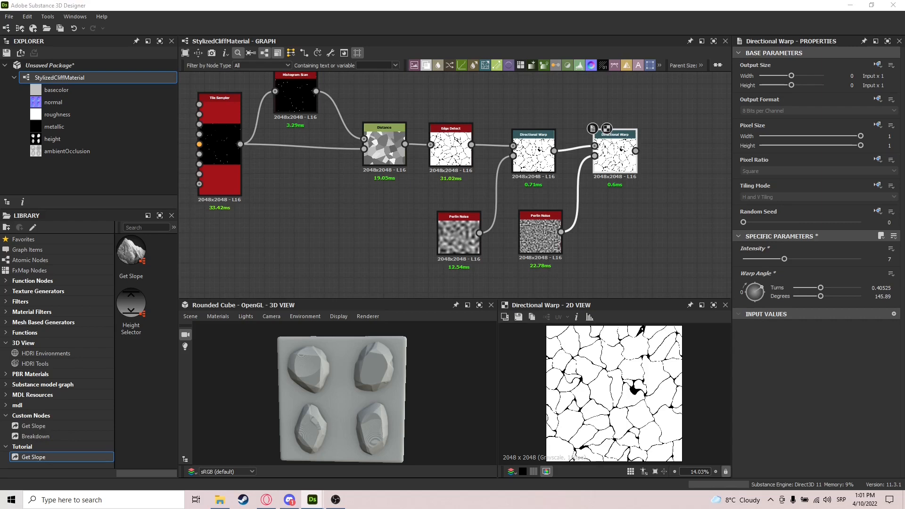
# Add a third Directional Warp node after the second one.
pyautogui.moveTo(635, 150); pyautogui.dragTo(663, 151)
pyautogui.write('dire')
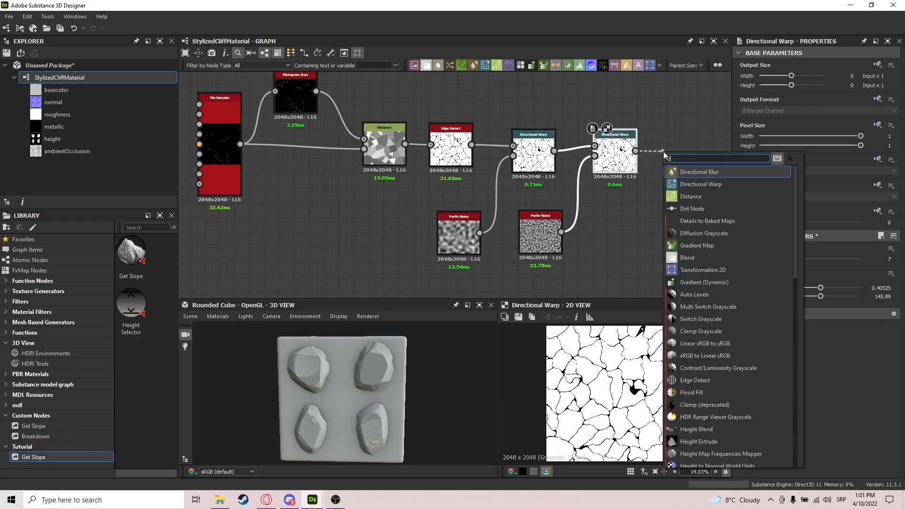
pyautogui.press('Down')
pyautogui.press('Return')
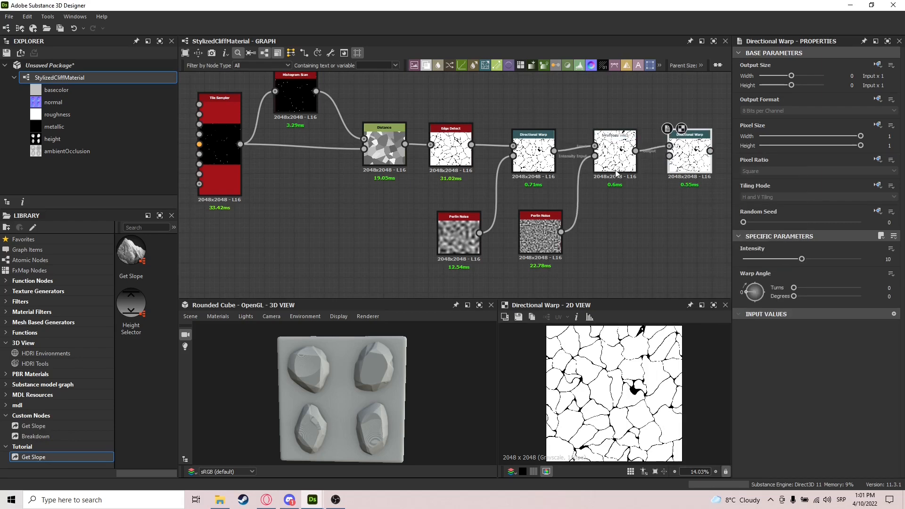
# Add a Crystal 1 noise node beside the second Perlin Noise and set its Scale to 27.
pyautogui.moveTo(621, 202); pyautogui.dragTo(542, 191, button='middle')
pyautogui.press('space')
pyautogui.write('crystal')
pyautogui.press('Return')
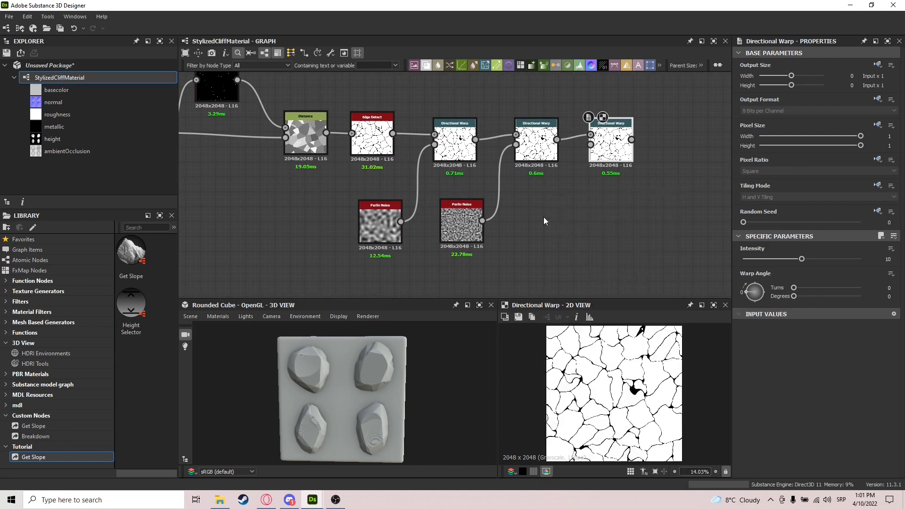
pyautogui.moveTo(544, 217); pyautogui.dragTo(544, 225)
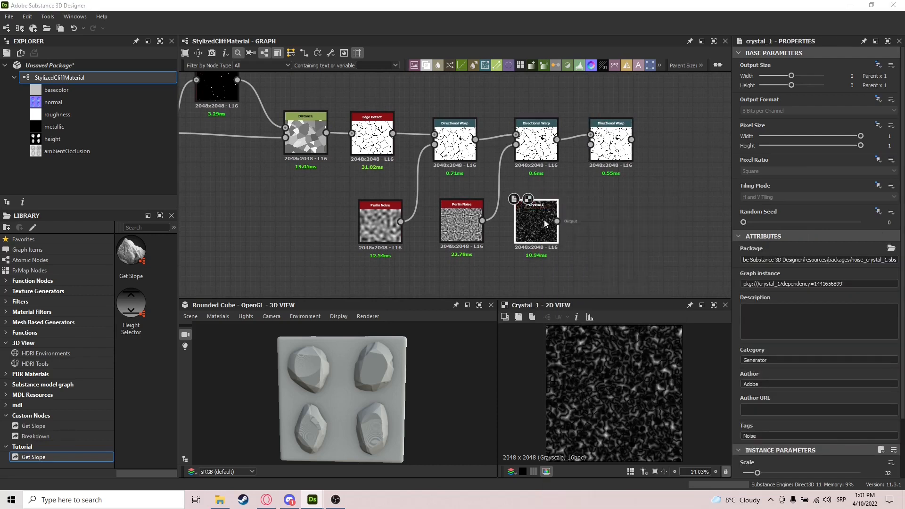
pyautogui.scroll(-3, 820, 424)
pyautogui.click(895, 405)
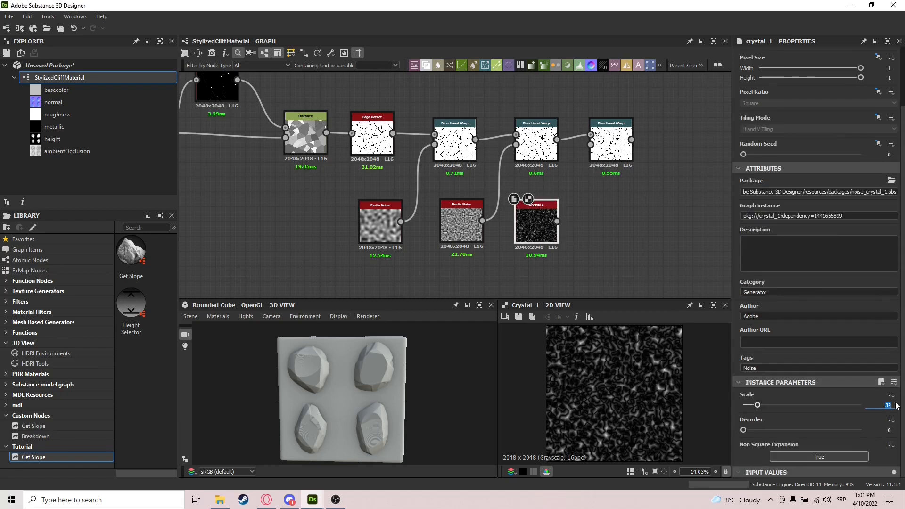
pyautogui.write('27')
pyautogui.press('Return')
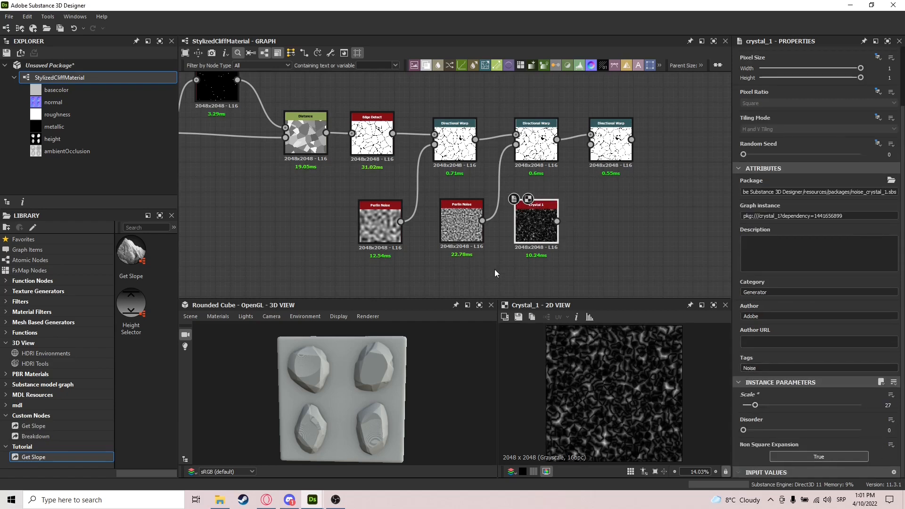
# Add a Blur HQ Grayscale node after Crystal 1 with Quality 1 and Intensity 0.85.
pyautogui.moveTo(557, 221); pyautogui.dragTo(600, 232)
pyautogui.write('bluz')
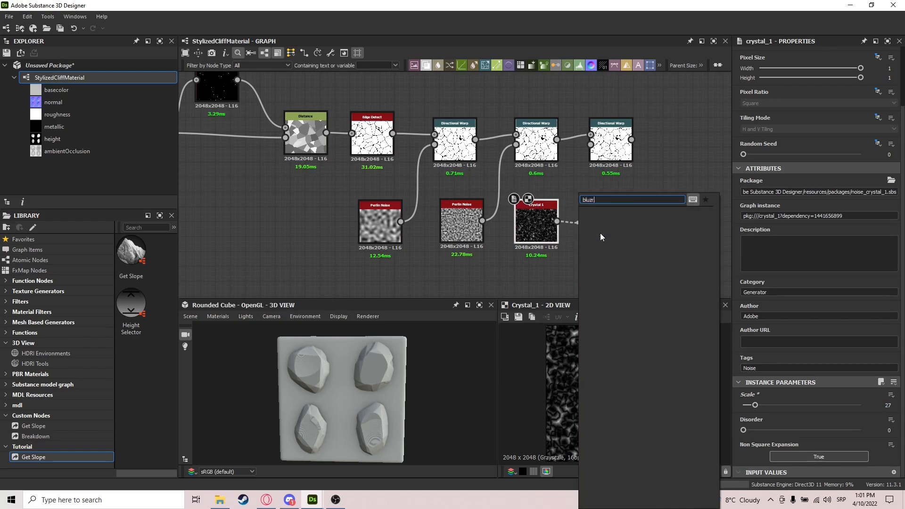
pyautogui.press('Return')
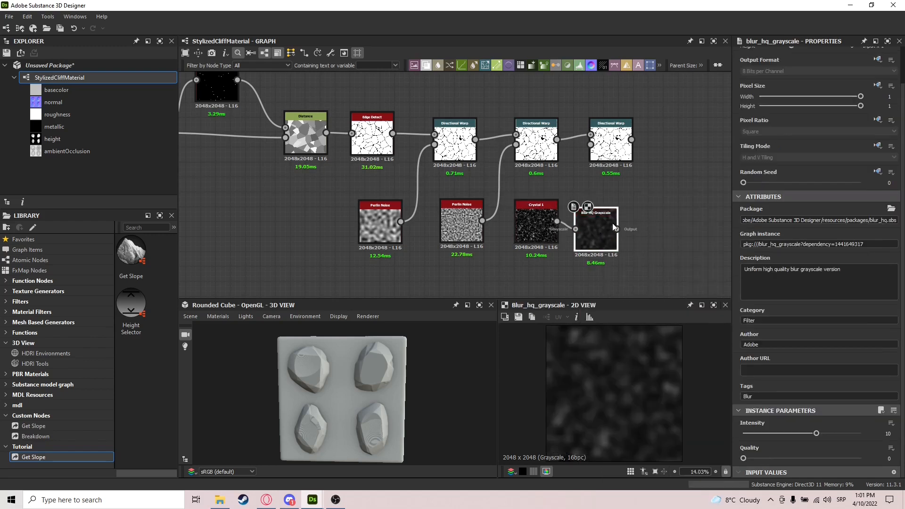
pyautogui.moveTo(604, 219); pyautogui.dragTo(611, 210)
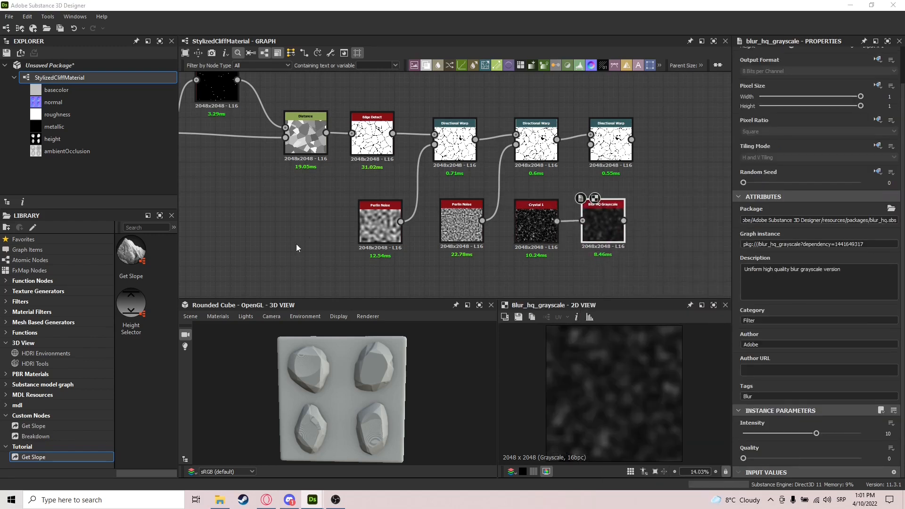
pyautogui.click(614, 221)
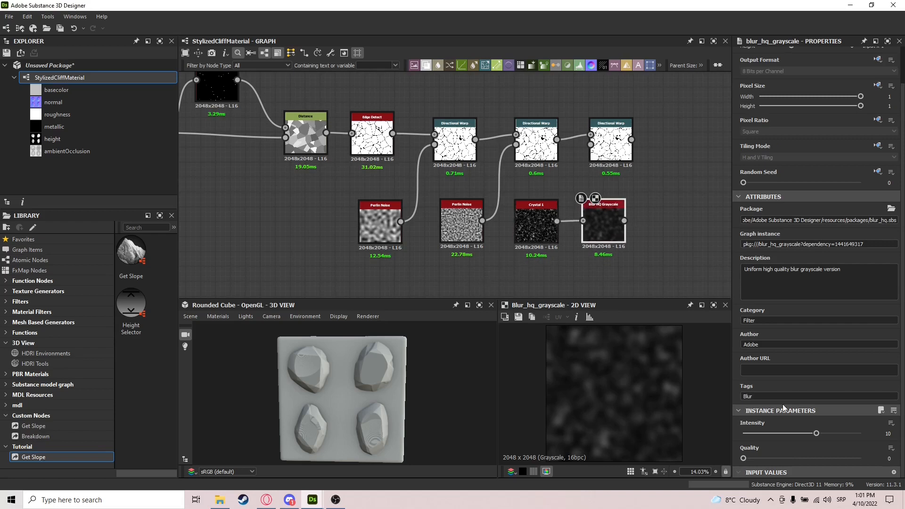
pyautogui.click(851, 461)
pyautogui.click(888, 433)
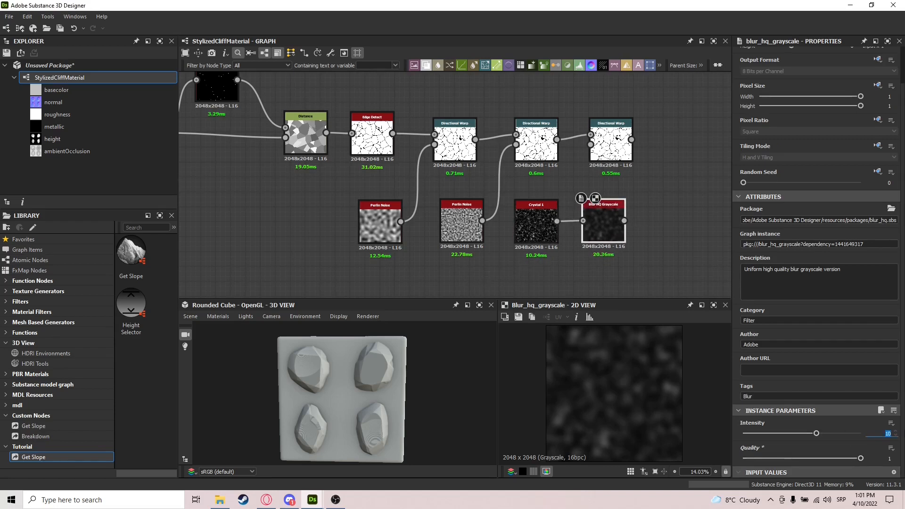
pyautogui.write('.85')
pyautogui.press('Return')
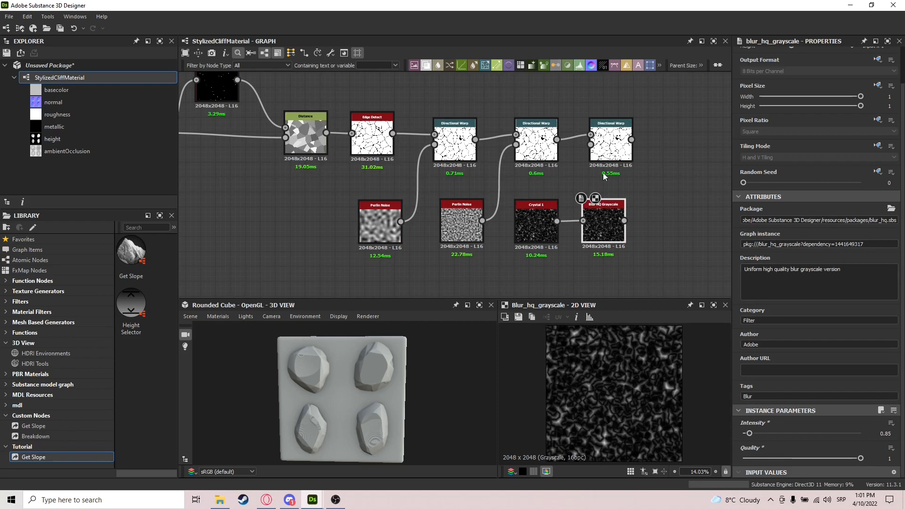
# Connect the blurred Crystal 1 to the third Directional Warp's intensity input, and set the warp's Intensity to 7 and its angle to about 126 degrees.
pyautogui.doubleClick(615, 142)
pyautogui.moveTo(614, 143)
pyautogui.mouseDown()
pyautogui.moveTo(629, 141)
pyautogui.moveTo(604, 144)
pyautogui.moveTo(605, 136)
pyautogui.mouseUp()
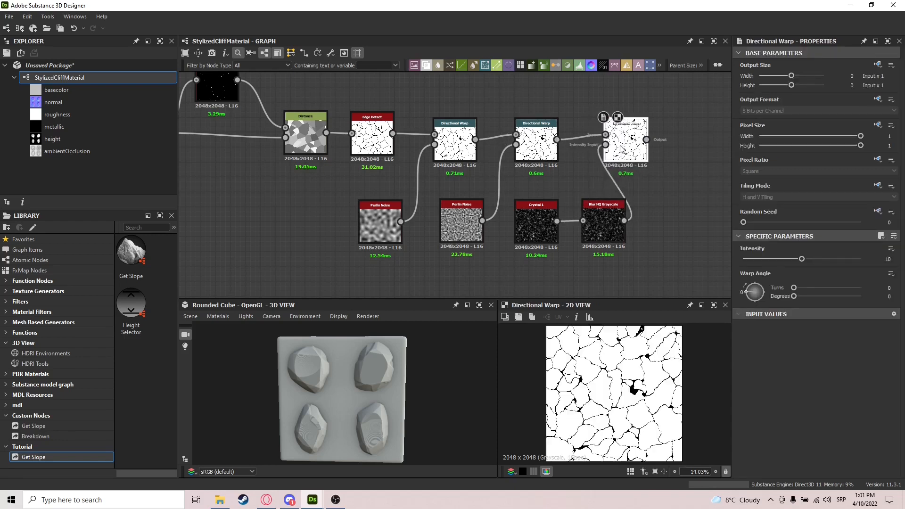
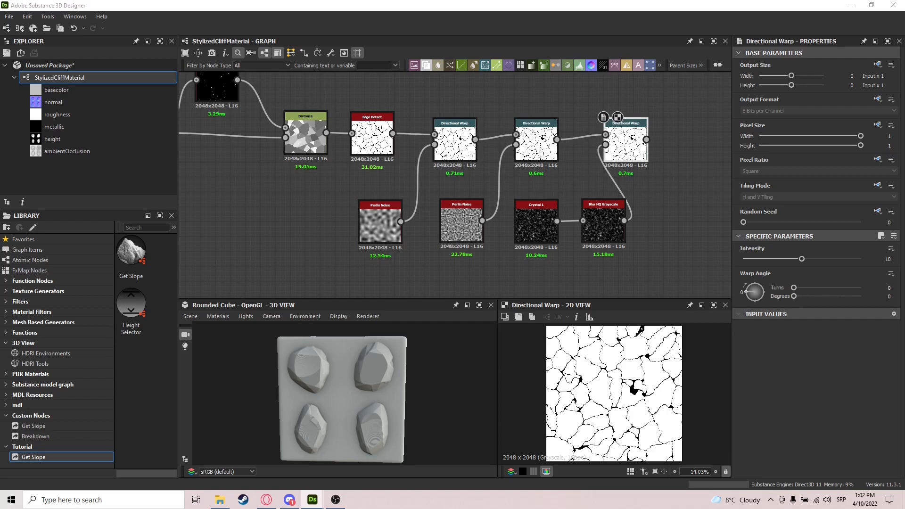
pyautogui.click(886, 259)
pyautogui.write('7')
pyautogui.press('Return')
pyautogui.moveTo(756, 292); pyautogui.dragTo(765, 286)
pyautogui.scroll(4, 610, 375)
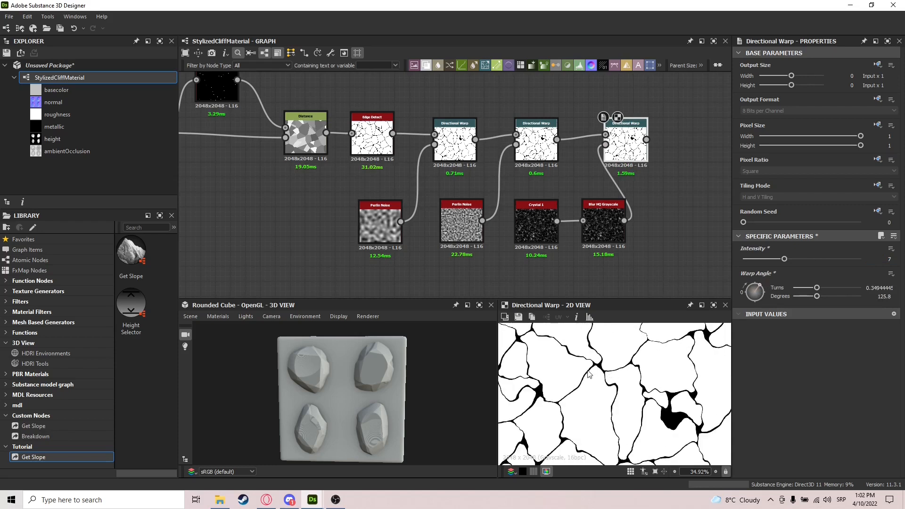
# Add an Invert Grayscale node after the third Directional Warp and inspect the inverted crack pattern.
pyautogui.moveTo(684, 162); pyautogui.dragTo(635, 184, button='middle')
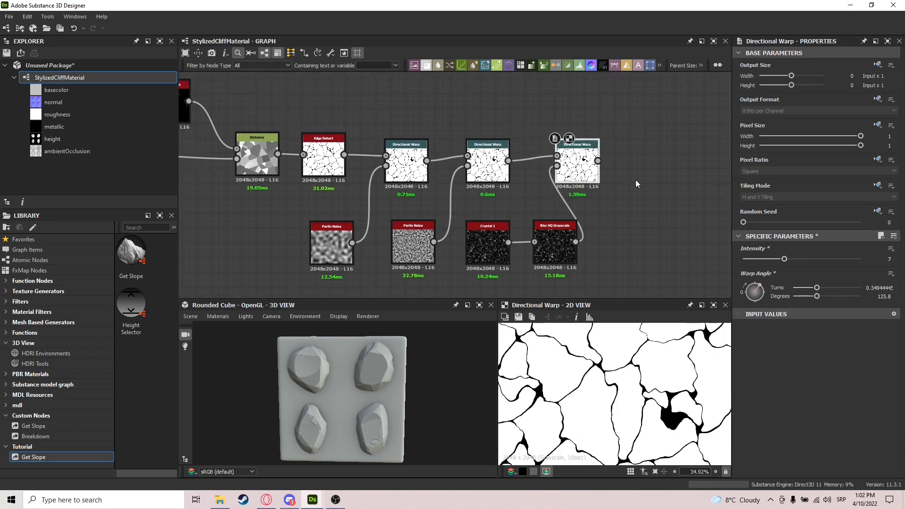
pyautogui.scroll(-2, 600, 179)
pyautogui.moveTo(541, 164); pyautogui.dragTo(546, 200, button='middle')
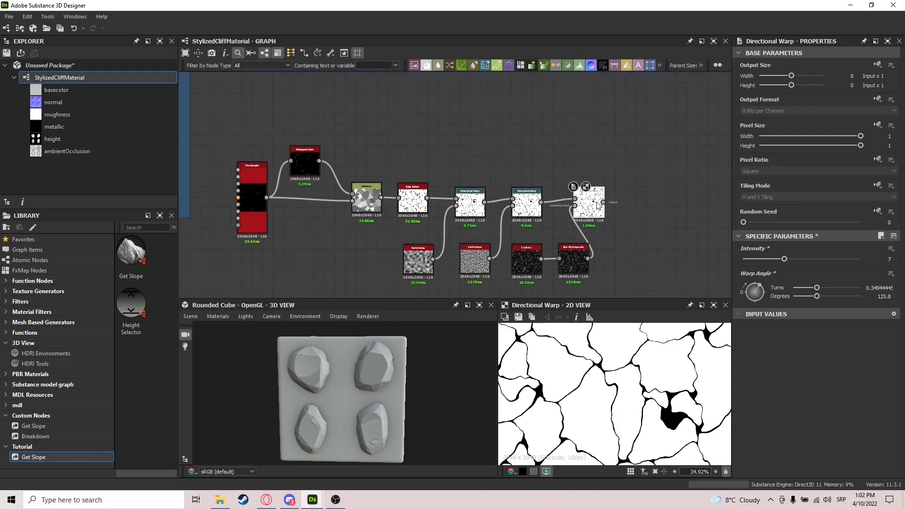
pyautogui.scroll(3, 597, 205)
pyautogui.moveTo(642, 201); pyautogui.dragTo(643, 201)
pyautogui.write('inv')
pyautogui.press('Return')
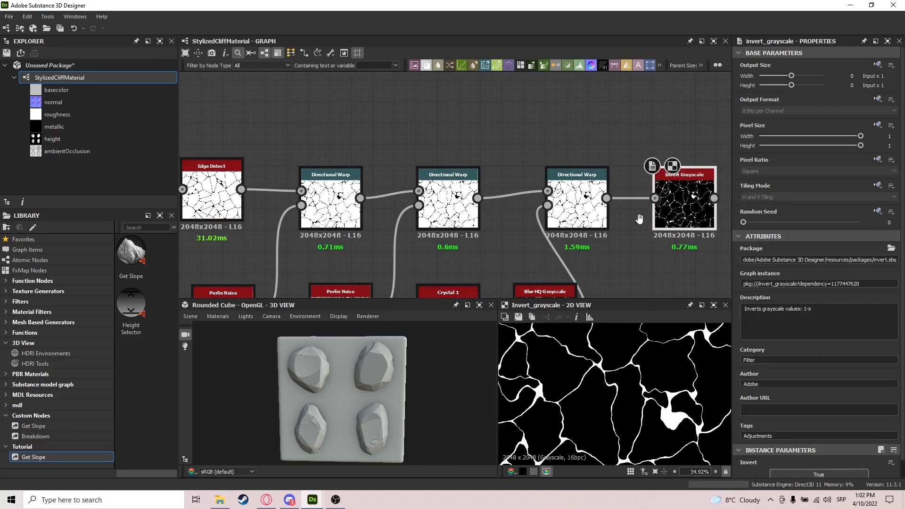
pyautogui.moveTo(640, 217); pyautogui.dragTo(585, 204, button='middle')
pyautogui.scroll(-3, 618, 392)
pyautogui.scroll(1, 619, 392)
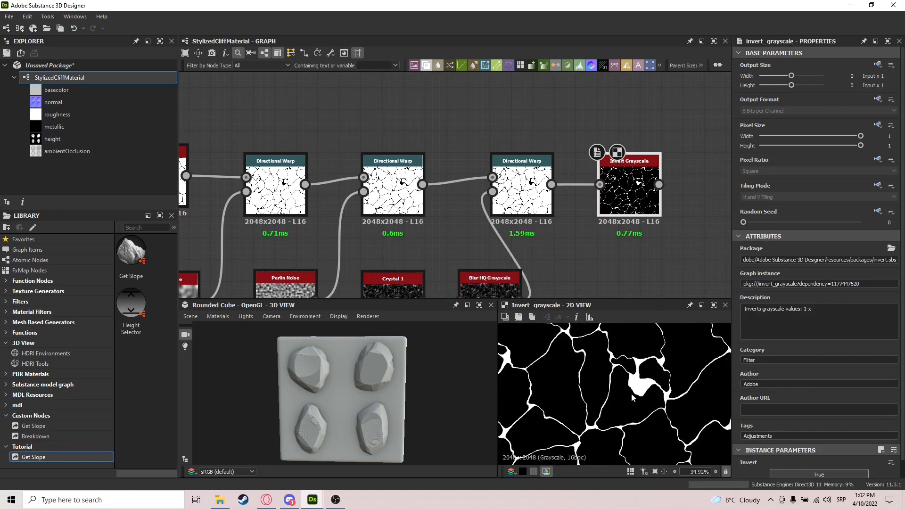
pyautogui.scroll(-1, 632, 396)
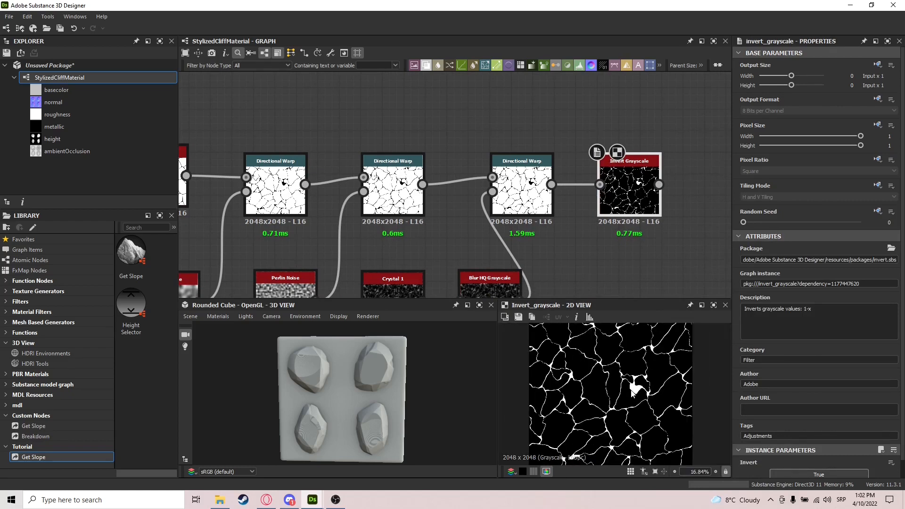
# Add a Bevel node after the Invert Grayscale node.
pyautogui.moveTo(634, 200); pyautogui.dragTo(623, 200)
pyautogui.moveTo(633, 204); pyautogui.dragTo(605, 181, button='middle')
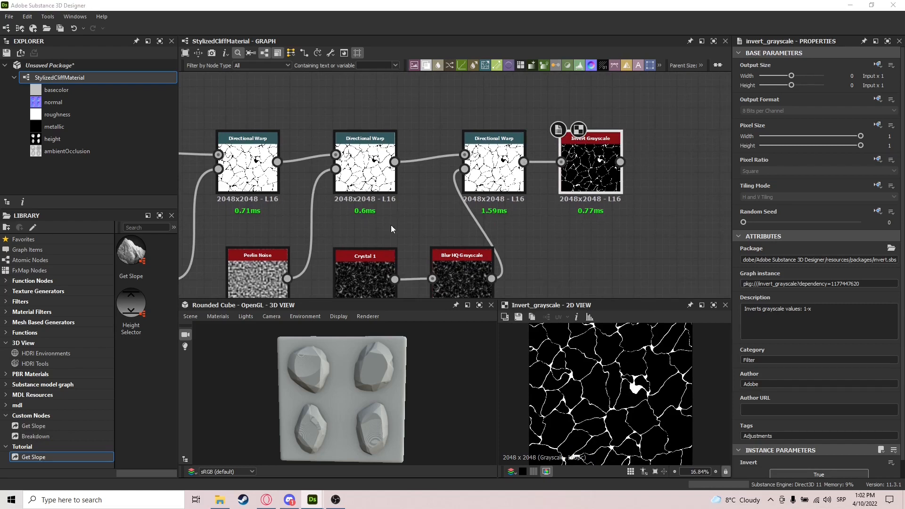
pyautogui.moveTo(620, 162); pyautogui.dragTo(658, 162)
pyautogui.write('bevel')
pyautogui.click(684, 179)
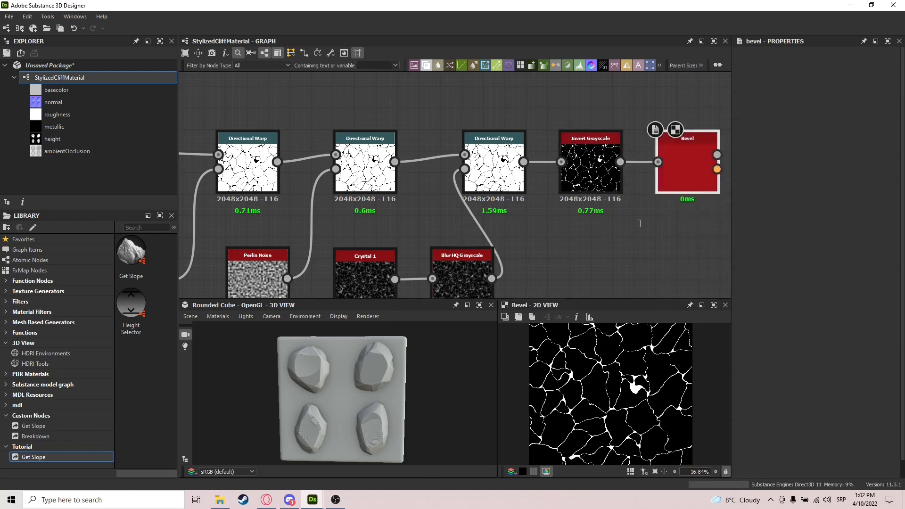
pyautogui.moveTo(622, 233); pyautogui.dragTo(532, 223, button='middle')
# Set the Bevel's Distance to -0.2 and inspect the result in the 2D preview.
pyautogui.scroll(-3, 842, 424)
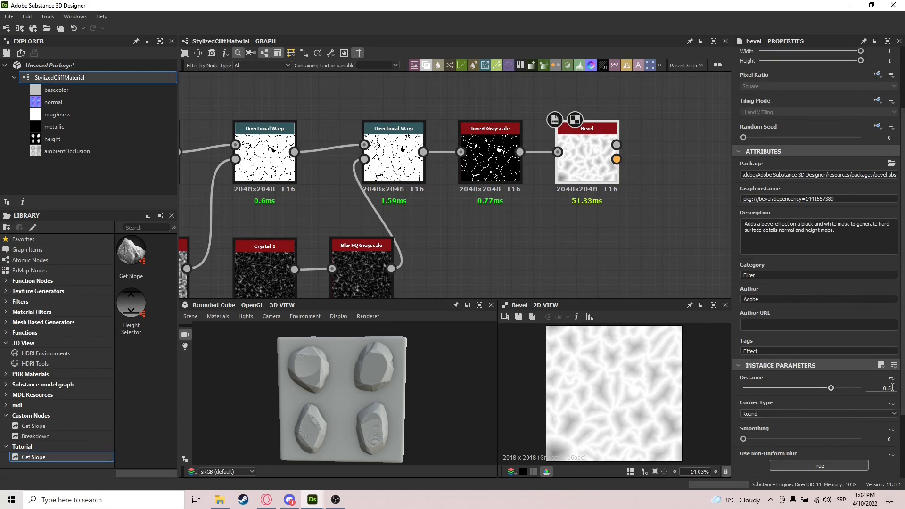
pyautogui.press('BackSpace')
pyautogui.press('BackSpace')
pyautogui.press('BackSpace')
pyautogui.write('-.2')
pyautogui.press('Return')
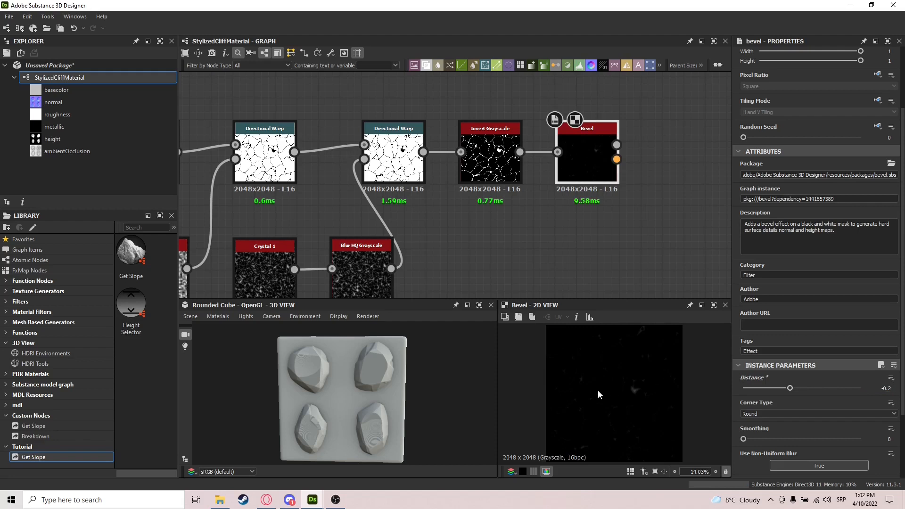
pyautogui.moveTo(638, 415); pyautogui.dragTo(703, 375, button='middle')
pyautogui.moveTo(575, 379); pyautogui.dragTo(697, 455, button='middle')
pyautogui.scroll(4, 640, 378)
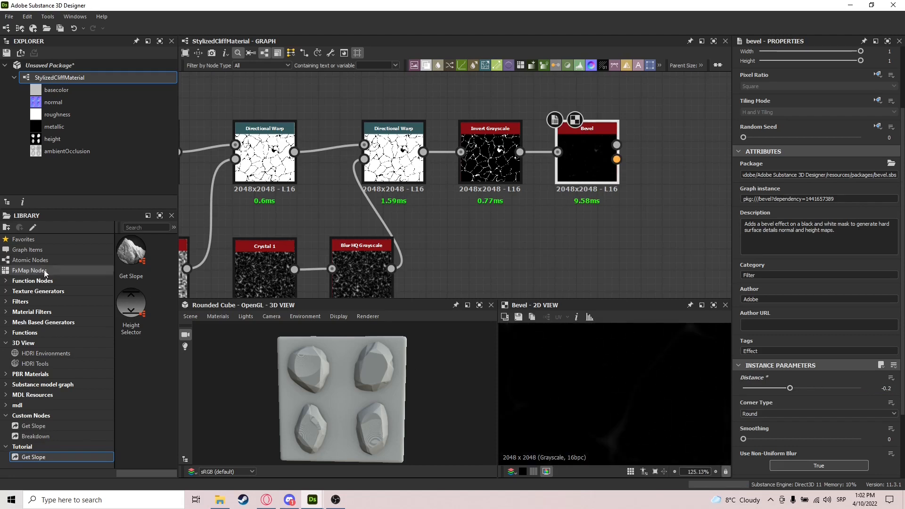
pyautogui.scroll(-8, 535, 363)
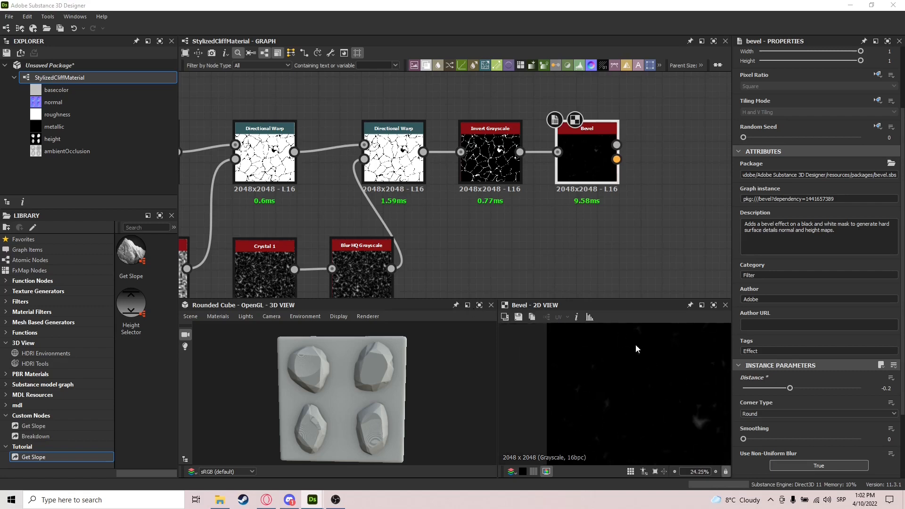
# Add an Auto Levels node after the Bevel and inspect the brightened cracks in the 2D preview.
pyautogui.moveTo(627, 117); pyautogui.dragTo(550, 165, button='middle')
pyautogui.moveTo(540, 193); pyautogui.dragTo(589, 203)
pyautogui.write('auto')
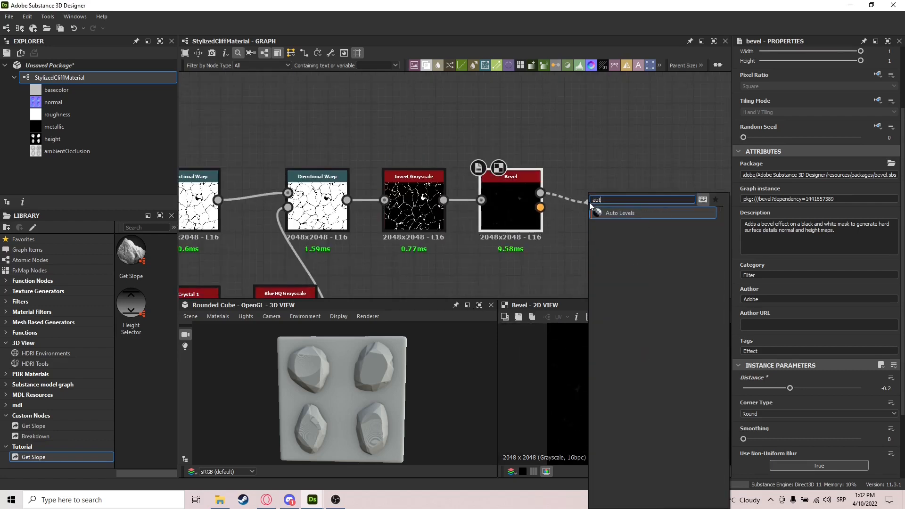
pyautogui.press('Return')
pyautogui.scroll(4, 702, 415)
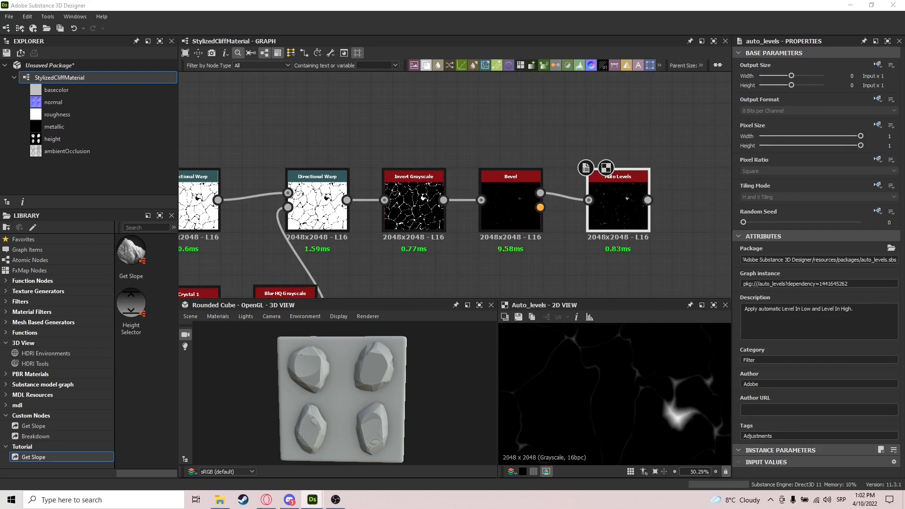
# Add a Transformation 2D node after the Auto Levels, rotate the crack pattern and offset it to about X -0.41, Y -0.16.
pyautogui.scroll(-8, 705, 393)
pyautogui.scroll(-5, 656, 264)
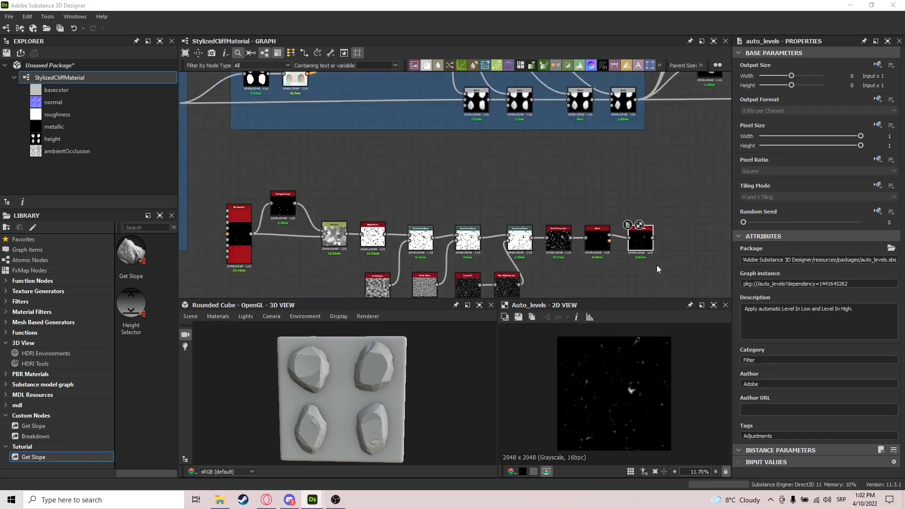
pyautogui.moveTo(656, 264); pyautogui.dragTo(670, 226, button='middle')
pyautogui.scroll(-1, 669, 188)
pyautogui.scroll(1, 695, 189)
pyautogui.moveTo(688, 178); pyautogui.dragTo(566, 250, button='middle')
pyautogui.scroll(-2, 563, 251)
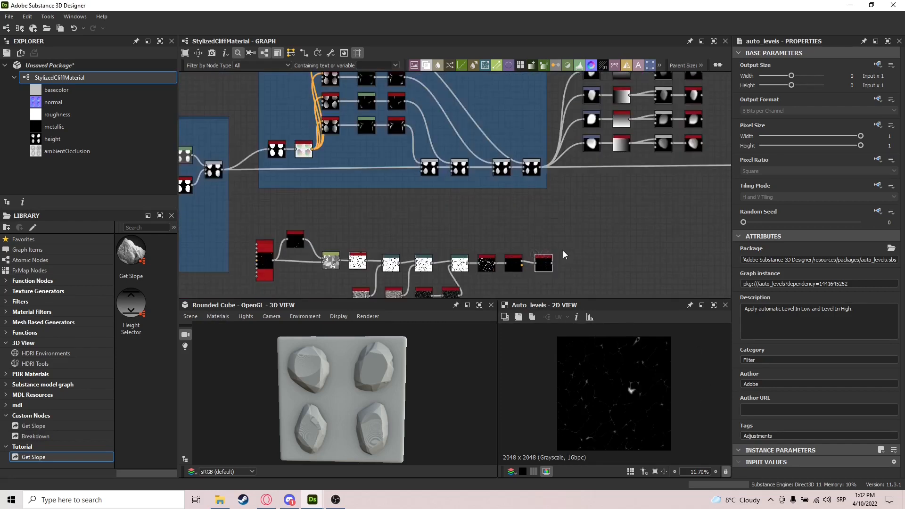
pyautogui.scroll(-3, 570, 247)
pyautogui.scroll(2, 572, 246)
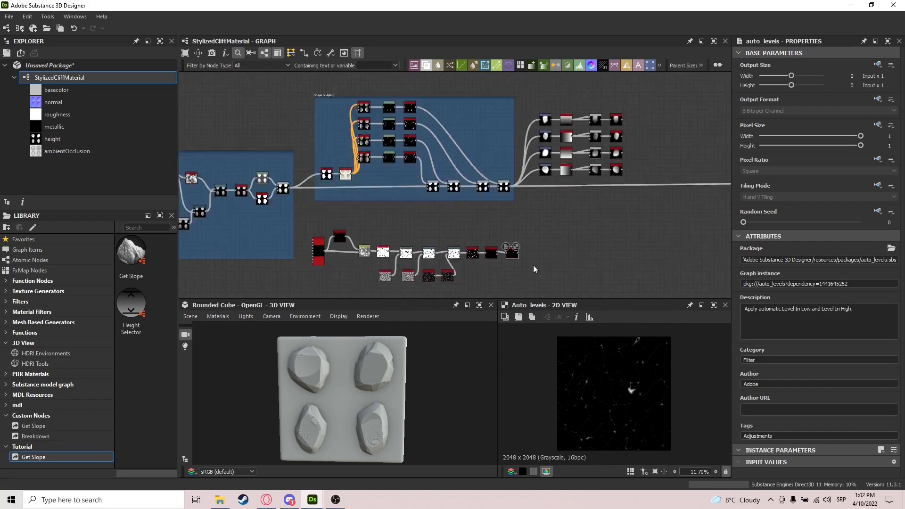
pyautogui.scroll(2, 533, 265)
pyautogui.moveTo(507, 244); pyautogui.dragTo(540, 197)
pyautogui.click(557, 210)
pyautogui.moveTo(677, 334); pyautogui.dragTo(626, 318)
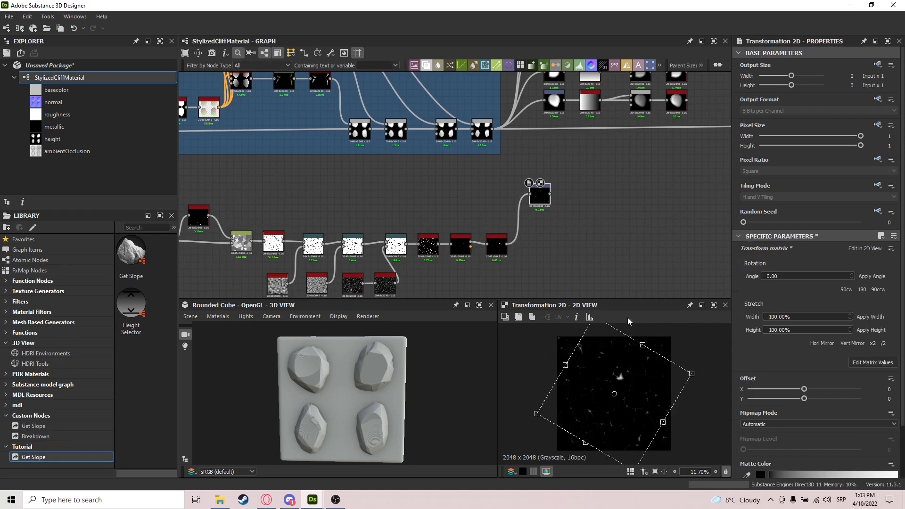
pyautogui.moveTo(620, 381); pyautogui.dragTo(658, 350)
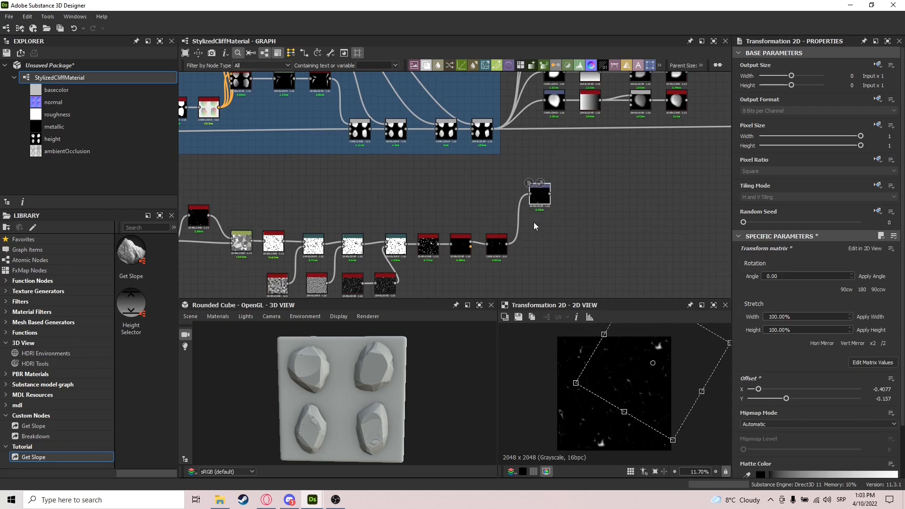
# Duplicate the Transformation 2D below the first, giving it a different rotation and scale and an offset of about X 0.38, Y -0.44.
pyautogui.moveTo(543, 199)
pyautogui.mouseDown()
pyautogui.moveTo(539, 206)
pyautogui.moveTo(535, 195)
pyautogui.mouseUp()
pyautogui.hotkey('ctrl', 'd')
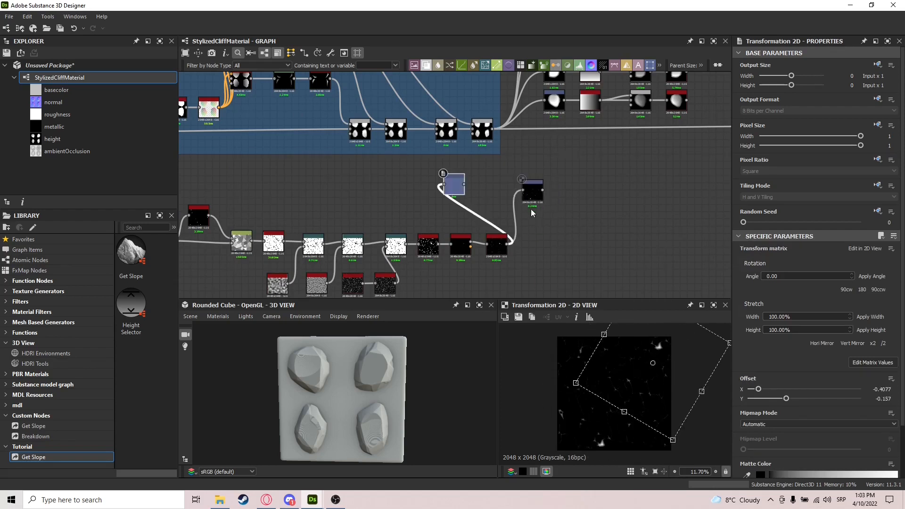
pyautogui.moveTo(453, 184); pyautogui.dragTo(535, 209)
pyautogui.doubleClick(534, 215)
pyautogui.moveTo(679, 362); pyautogui.dragTo(699, 446)
pyautogui.moveTo(703, 388); pyautogui.dragTo(655, 383)
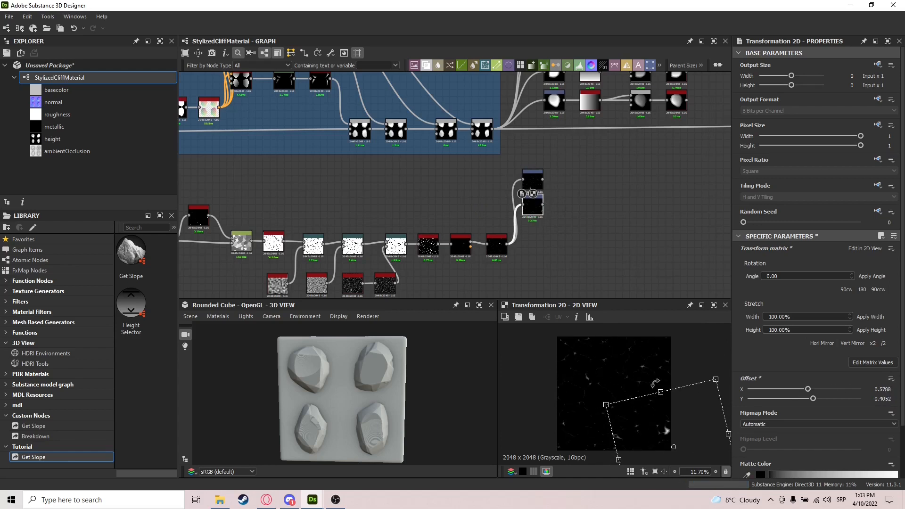
pyautogui.moveTo(716, 378); pyautogui.dragTo(766, 342)
# Duplicate a third Transformation 2D below the second and shift its pattern to an offset of about X 0.02, Y 0.5.
pyautogui.moveTo(568, 253); pyautogui.dragTo(568, 219, button='middle')
pyautogui.hotkey('ctrl', 'd')
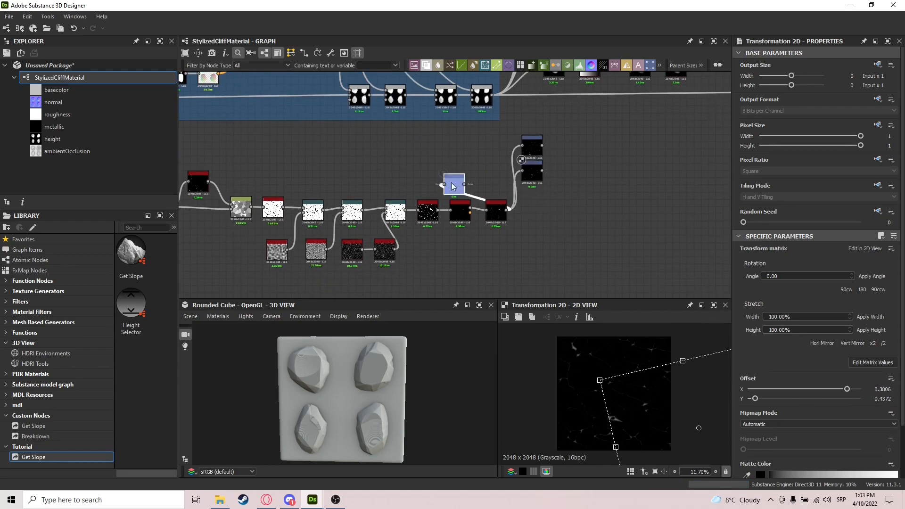
pyautogui.moveTo(457, 188); pyautogui.dragTo(534, 201)
pyautogui.doubleClick(534, 201)
pyautogui.moveTo(658, 397); pyautogui.dragTo(488, 384)
# Duplicate a fourth Transformation 2D below the third and rotate its pattern, with an offset of about X -0.12, Y 0.47.
pyautogui.moveTo(581, 277); pyautogui.dragTo(584, 260, button='middle')
pyautogui.hotkey('ctrl', 'd')
pyautogui.click(538, 216)
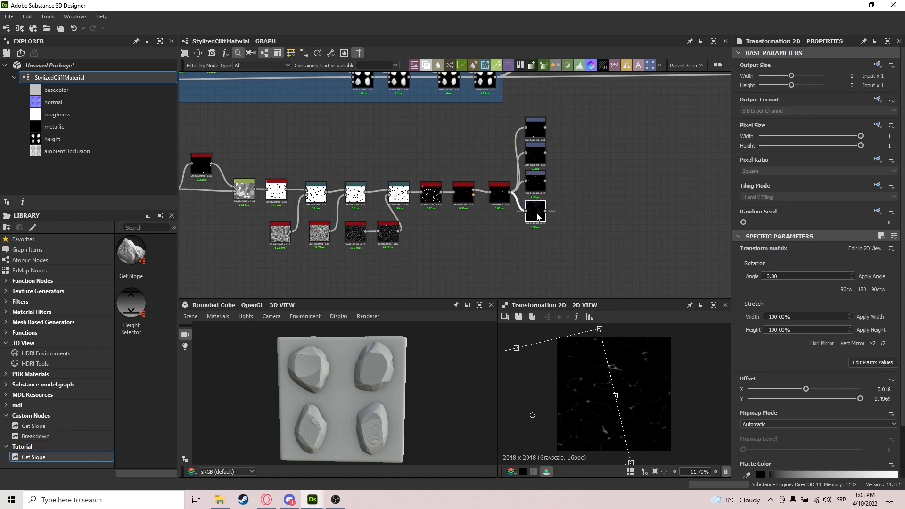
pyautogui.moveTo(600, 328); pyautogui.dragTo(660, 334)
# Move the column of four Transformation 2D nodes farther away from the Auto Levels node.
pyautogui.scroll(3, 575, 227)
pyautogui.moveTo(557, 222); pyautogui.dragTo(561, 242, button='middle')
pyautogui.moveTo(541, 204); pyautogui.dragTo(546, 229, button='middle')
pyautogui.moveTo(547, 90); pyautogui.dragTo(507, 278)
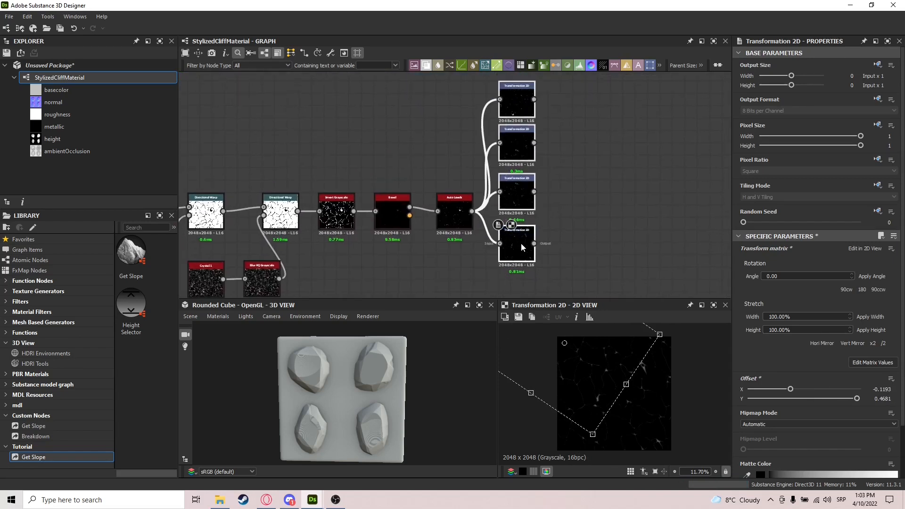
pyautogui.moveTo(523, 247); pyautogui.dragTo(555, 246)
pyautogui.scroll(-3, 552, 244)
pyautogui.moveTo(593, 241); pyautogui.dragTo(605, 233, button='middle')
pyautogui.moveTo(642, 139); pyautogui.dragTo(276, 282)
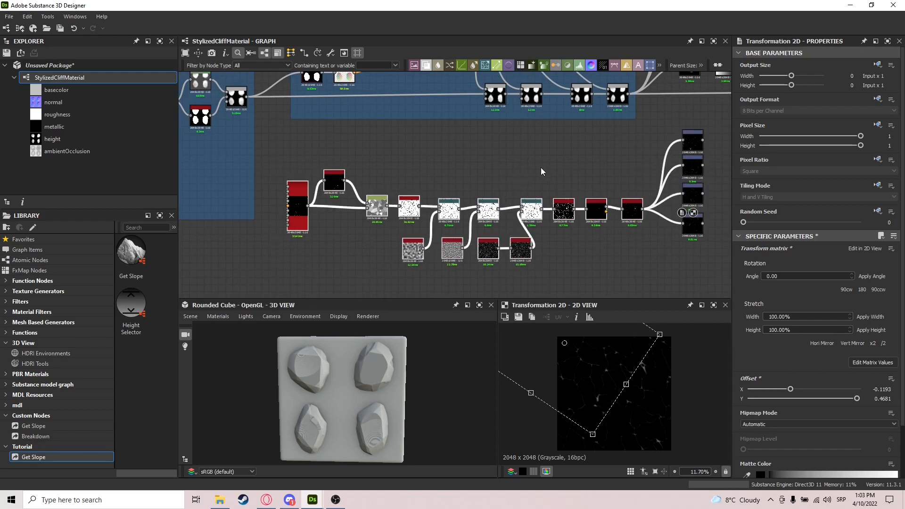
pyautogui.moveTo(718, 123); pyautogui.dragTo(666, 243)
pyautogui.moveTo(697, 221); pyautogui.dragTo(708, 229)
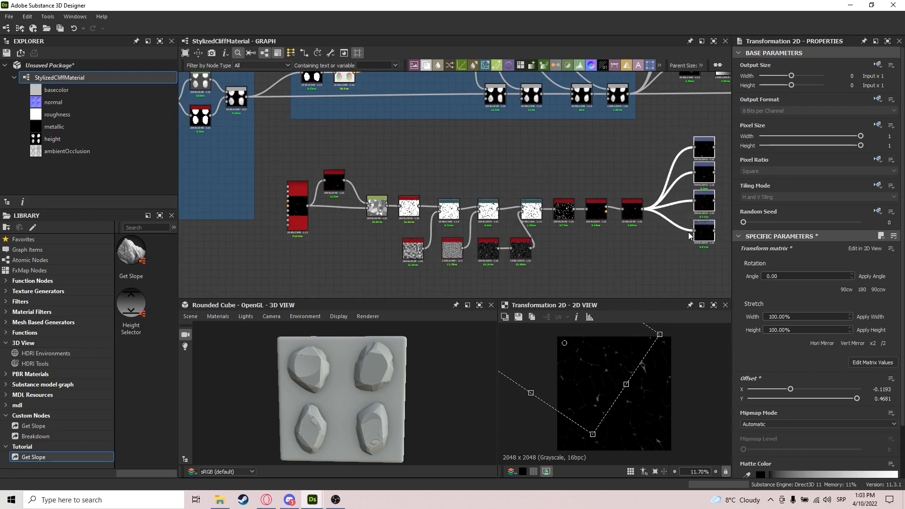
# Enclose all the crack pattern nodes in a frame titled Rock Cracks.
pyautogui.scroll(-3, 561, 224)
pyautogui.moveTo(665, 168); pyautogui.dragTo(665, 176)
pyautogui.press('space')
pyautogui.write('fra')
pyautogui.click(402, 213)
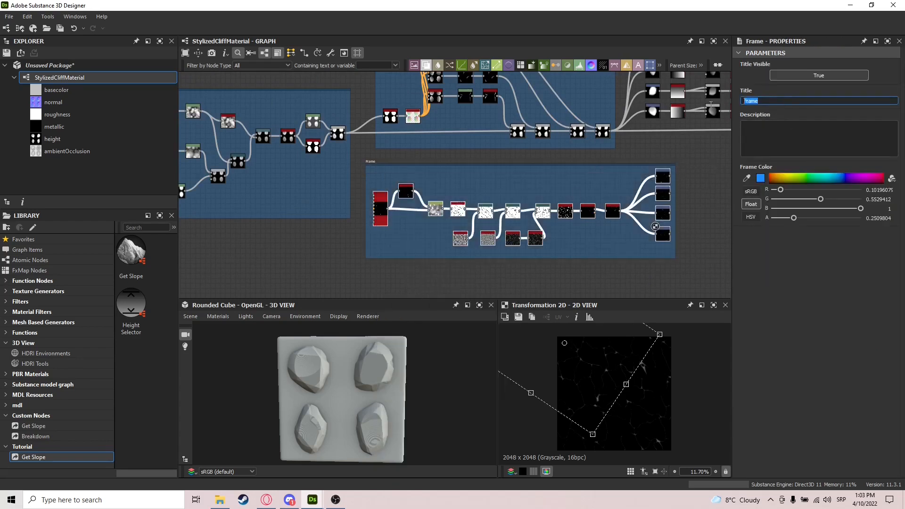
pyautogui.write('Rock Cracks')
# Add a Blend node after the first rock's Auto Levels and connect the first transformed crack pattern to it through a Dot node.
pyautogui.scroll(-4, 526, 209)
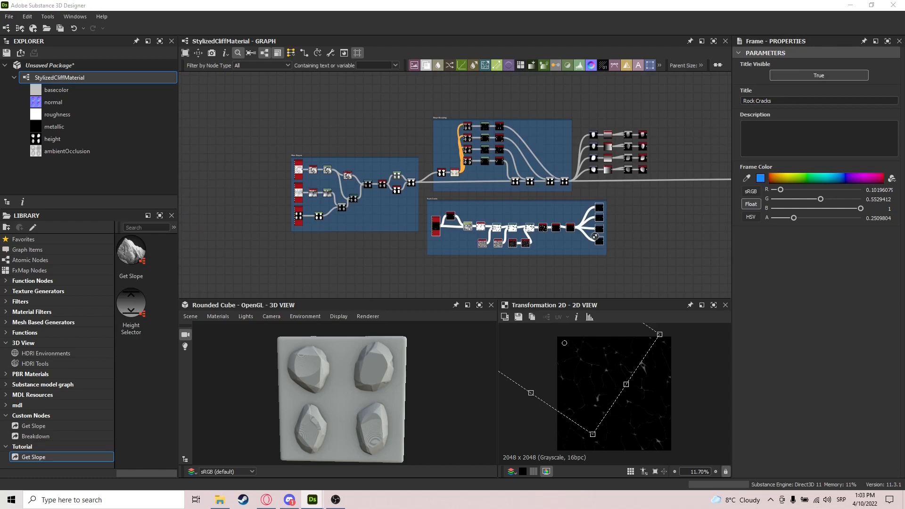
pyautogui.moveTo(595, 144); pyautogui.dragTo(384, 188, button='middle')
pyautogui.scroll(4, 446, 185)
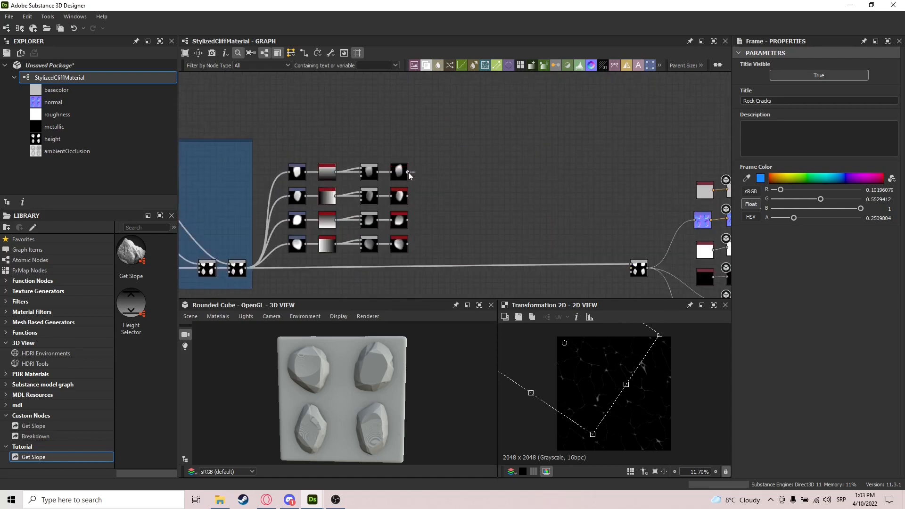
pyautogui.scroll(3, 409, 176)
pyautogui.moveTo(408, 172); pyautogui.dragTo(470, 182)
pyautogui.click(489, 195)
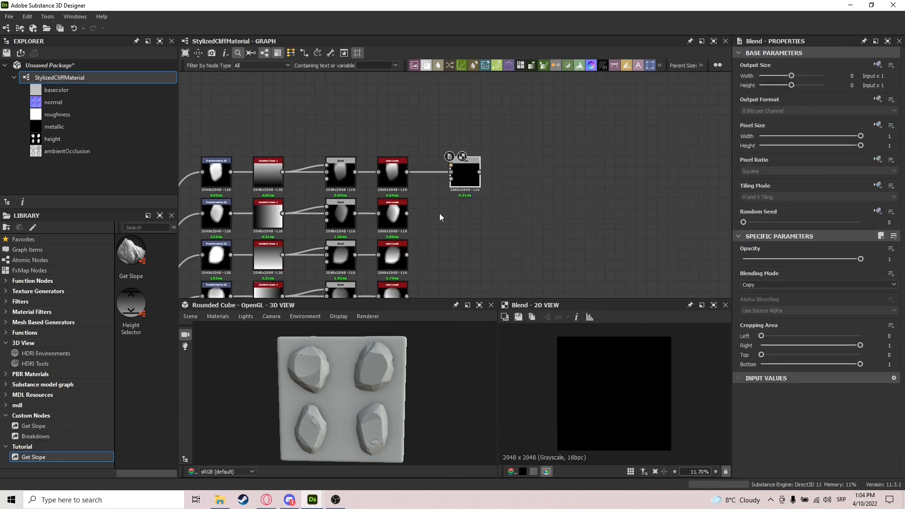
pyautogui.scroll(-3, 416, 267)
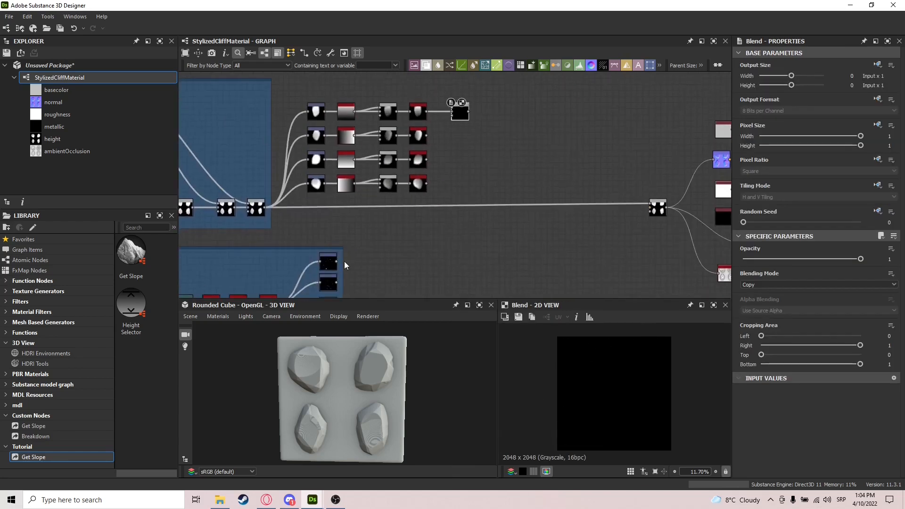
pyautogui.moveTo(337, 262)
pyautogui.mouseDown()
pyautogui.moveTo(408, 252)
pyautogui.moveTo(433, 261)
pyautogui.moveTo(425, 262)
pyautogui.moveTo(455, 120)
pyautogui.moveTo(396, 260)
pyautogui.moveTo(423, 263)
pyautogui.moveTo(440, 108)
pyautogui.moveTo(434, 125)
pyautogui.moveTo(488, 116)
pyautogui.moveTo(442, 121)
pyautogui.moveTo(428, 255)
pyautogui.moveTo(410, 261)
pyautogui.mouseUp()
pyautogui.moveTo(489, 118); pyautogui.dragTo(490, 116)
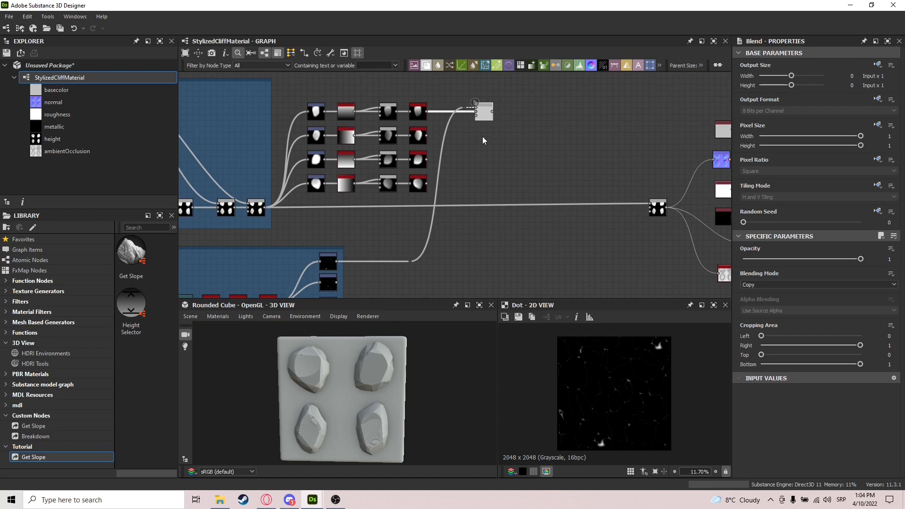
# Duplicate the Blend for the second rock, connecting that rock's Auto Levels and the second crack pattern through a Dot node.
pyautogui.hotkey('ctrl', 'd')
pyautogui.moveTo(457, 188); pyautogui.dragTo(488, 140)
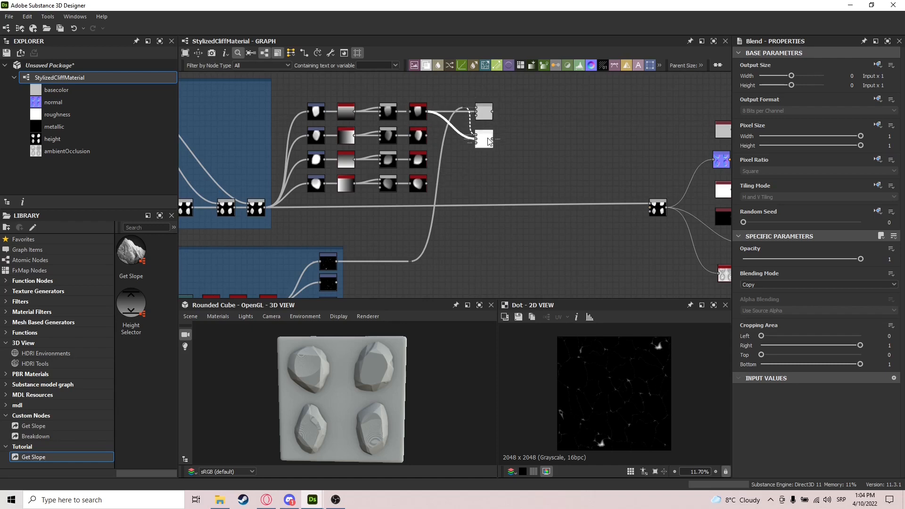
pyautogui.moveTo(426, 135); pyautogui.dragTo(476, 135)
pyautogui.moveTo(447, 202); pyautogui.dragTo(462, 135, button='middle')
pyautogui.moveTo(351, 215); pyautogui.dragTo(502, 151)
pyautogui.scroll(-1, 493, 129)
pyautogui.scroll(3, 494, 97)
pyautogui.moveTo(494, 97); pyautogui.dragTo(502, 151, button='middle')
pyautogui.moveTo(501, 151); pyautogui.dragTo(444, 263)
pyautogui.scroll(-2, 502, 170)
pyautogui.click(473, 125)
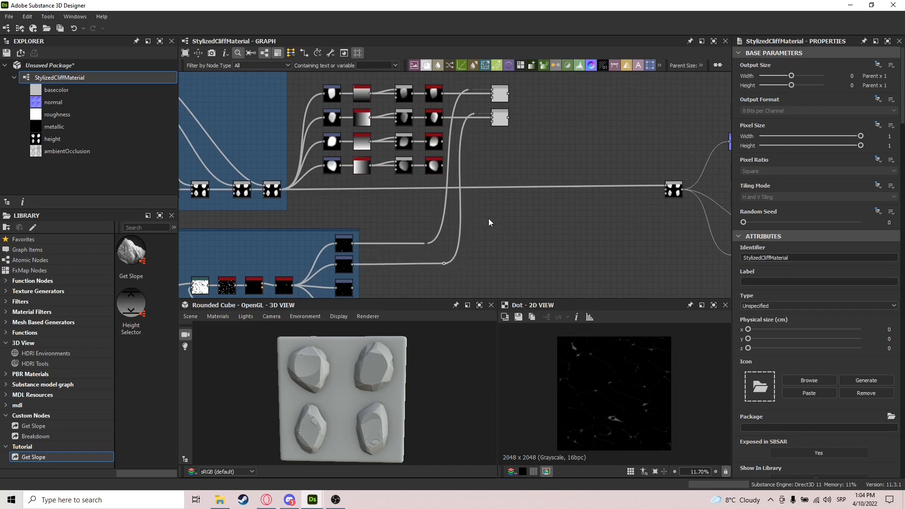
# Duplicate the Blend for the third rock and connect the third crack pattern to it through a Dot node.
pyautogui.doubleClick(501, 121)
pyautogui.hotkey('ctrl', 'd')
pyautogui.moveTo(457, 182); pyautogui.dragTo(492, 142)
pyautogui.moveTo(460, 192); pyautogui.dragTo(464, 157, button='middle')
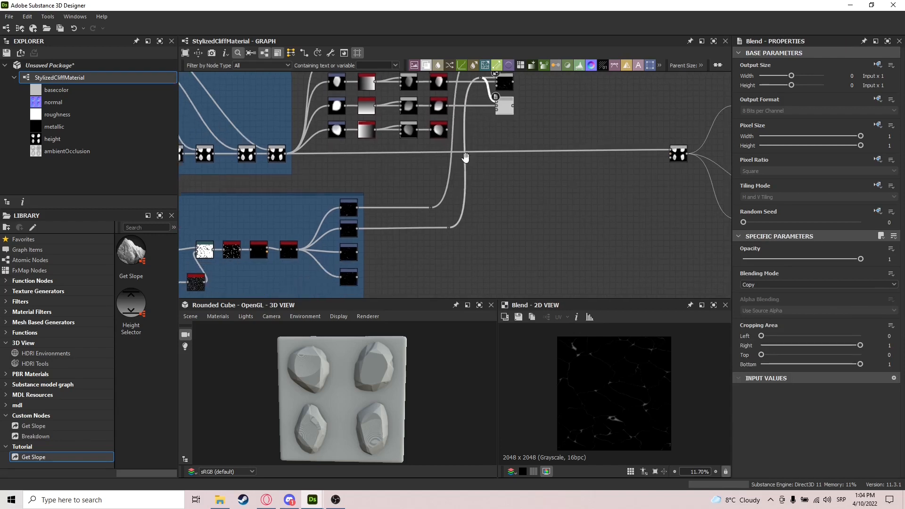
pyautogui.click(358, 252)
pyautogui.keyDown('alt'); pyautogui.click(457, 251); pyautogui.keyUp('alt')
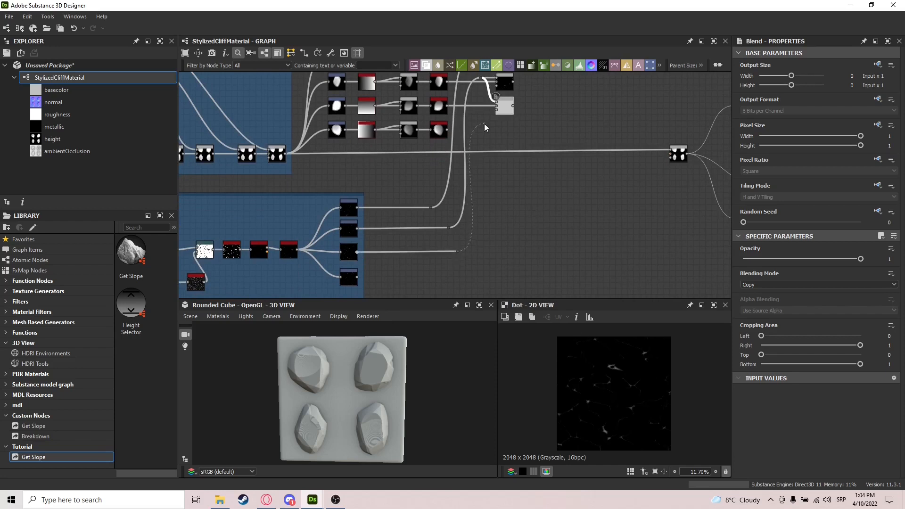
pyautogui.click(496, 103)
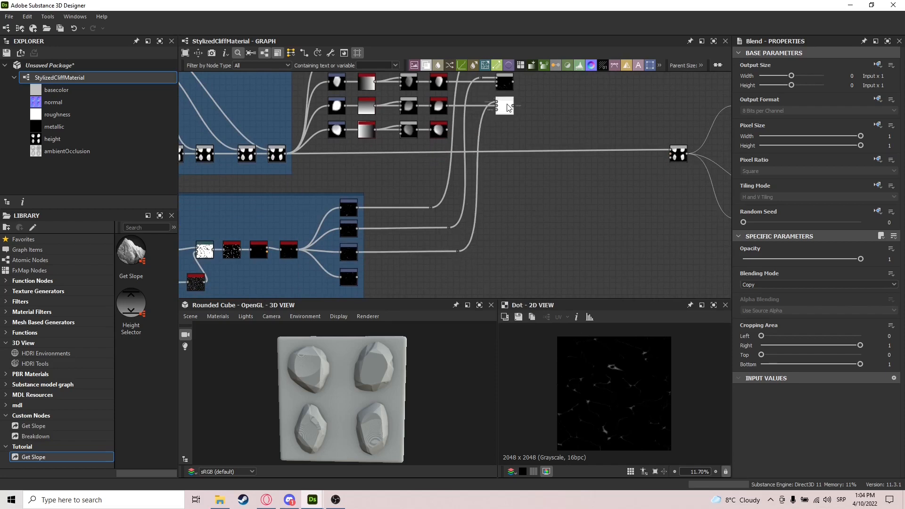
# Duplicate the Blend for the fourth rock, connecting that rock's Auto Levels and the fourth crack pattern through a Dot node.
pyautogui.moveTo(501, 153); pyautogui.dragTo(498, 160, button='middle')
pyautogui.hotkey('ctrl', 'd')
pyautogui.moveTo(450, 186); pyautogui.dragTo(499, 142)
pyautogui.moveTo(444, 136); pyautogui.dragTo(495, 137)
pyautogui.moveTo(475, 212); pyautogui.dragTo(477, 189, button='middle')
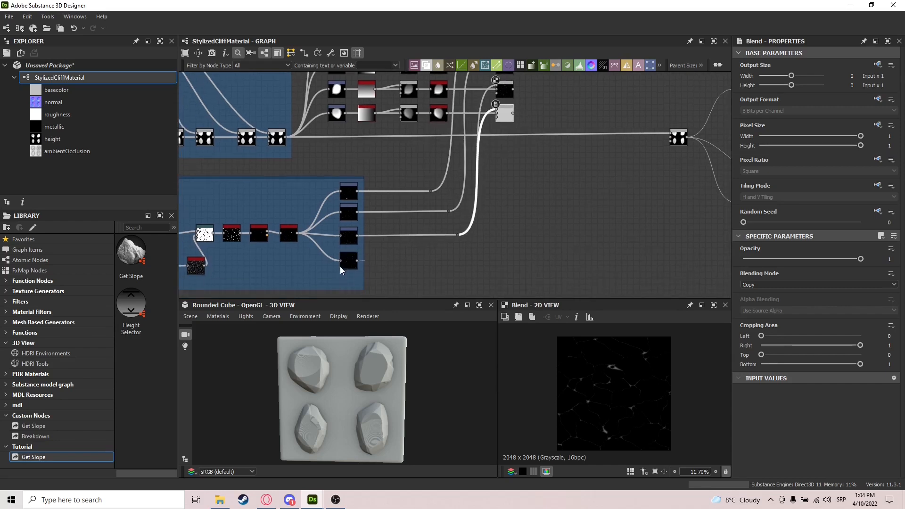
pyautogui.keyDown('alt'); pyautogui.click(468, 260); pyautogui.keyUp('alt')
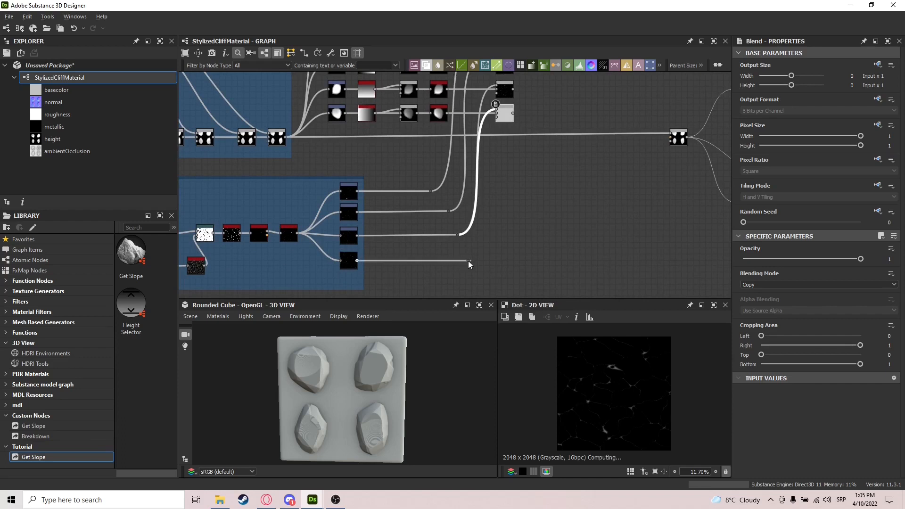
pyautogui.moveTo(501, 124); pyautogui.dragTo(499, 109)
pyautogui.moveTo(520, 153); pyautogui.dragTo(519, 175, button='middle')
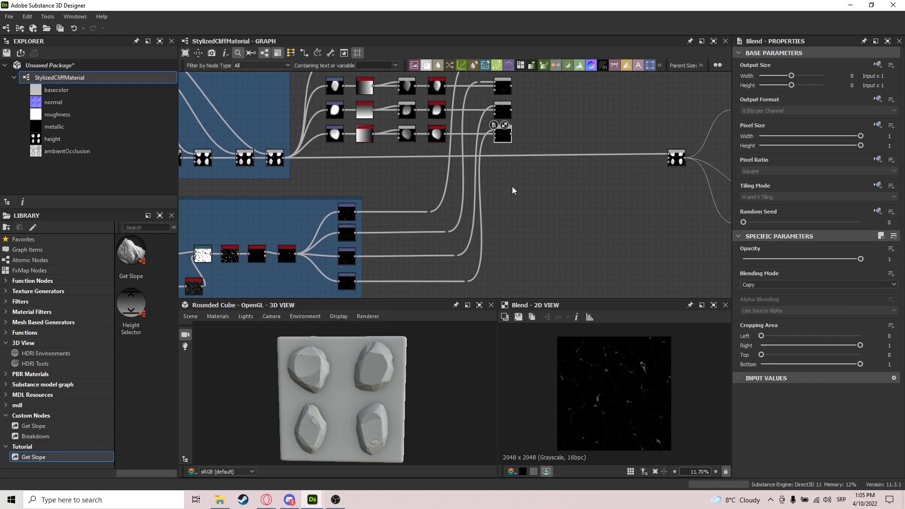
# Set the Blending Mode of the first rock's crack Blend to Subtract.
pyautogui.moveTo(503, 201); pyautogui.dragTo(408, 284)
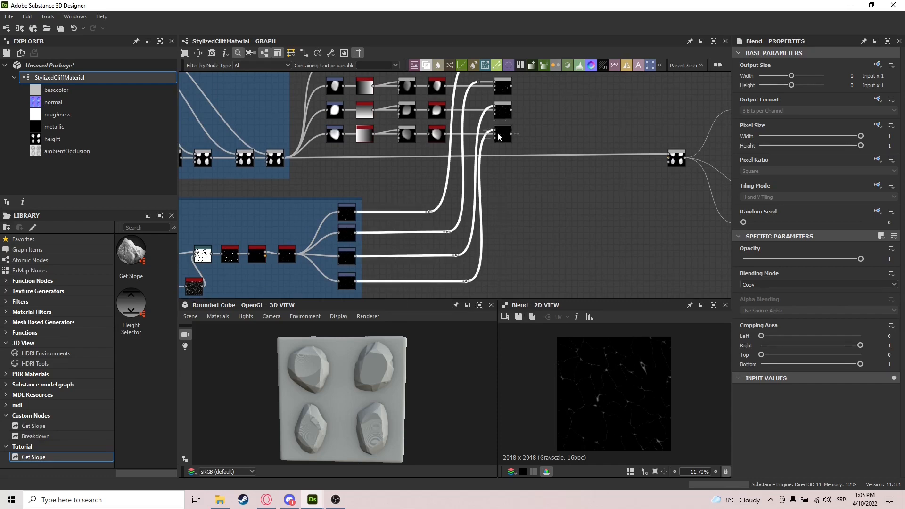
pyautogui.moveTo(521, 193); pyautogui.dragTo(520, 235, button='middle')
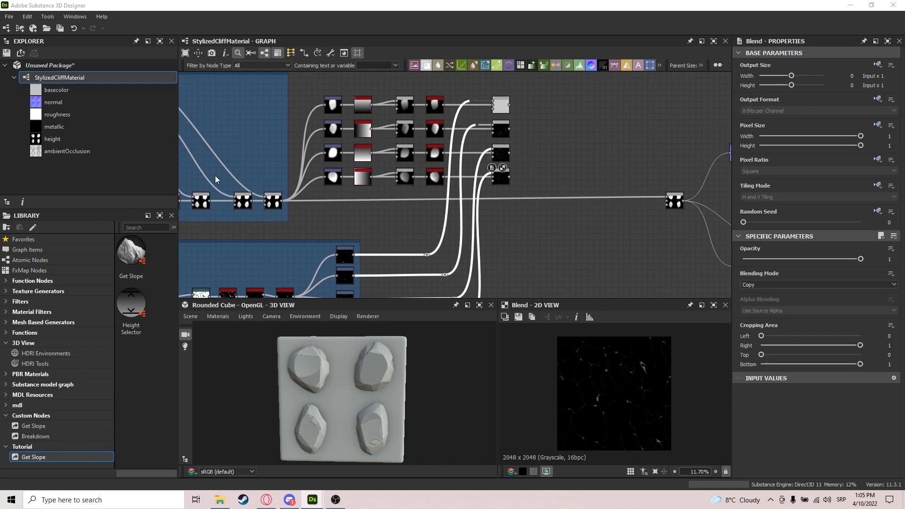
pyautogui.doubleClick(501, 104)
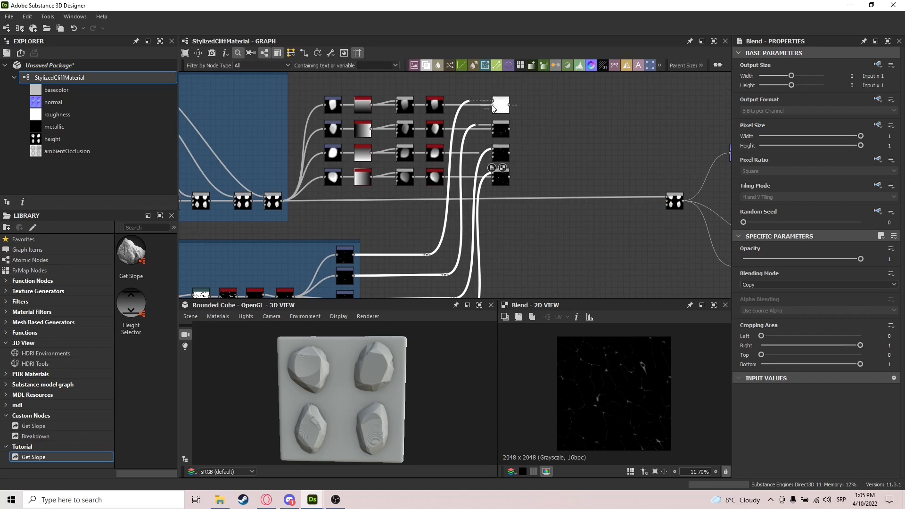
pyautogui.click(789, 284)
pyautogui.click(770, 301)
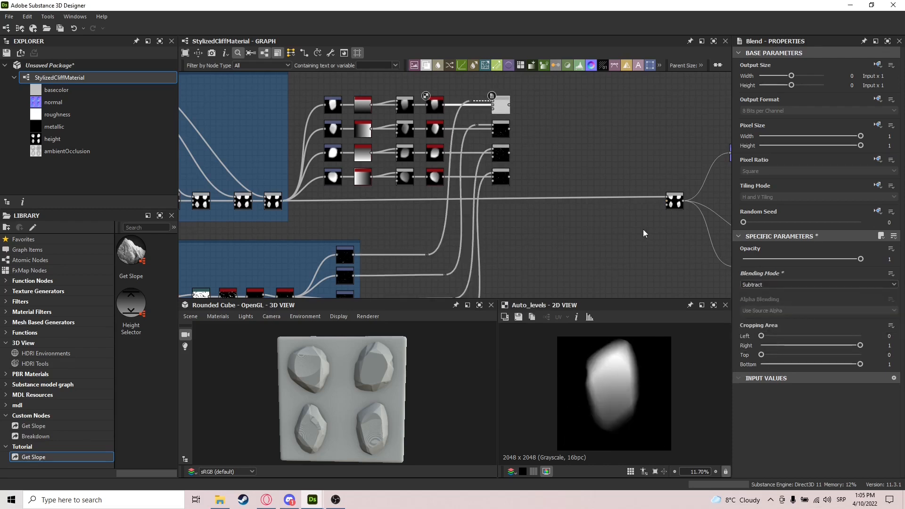
# Inspect the subtracted cracks on the first rock in the 2D preview and adjust its Blend's Opacity.
pyautogui.scroll(2, 499, 104)
pyautogui.doubleClick(504, 107)
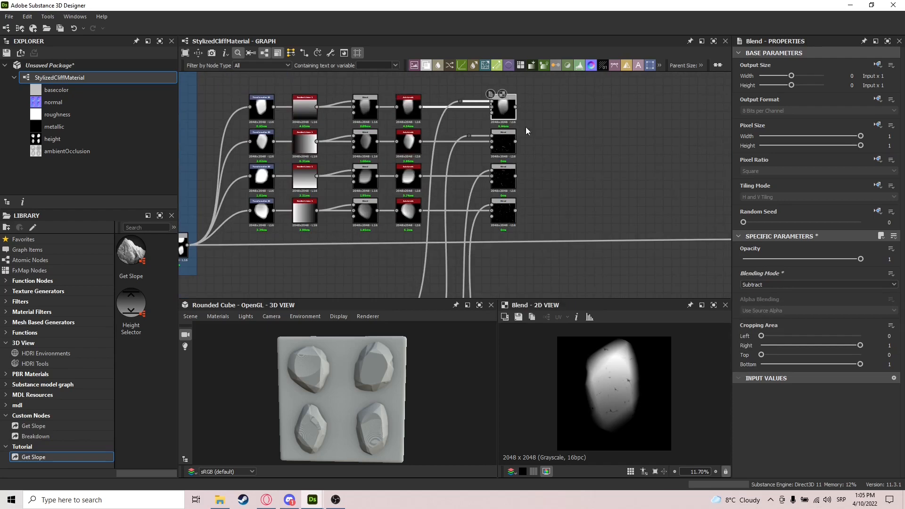
pyautogui.scroll(4, 612, 378)
pyautogui.scroll(-1, 614, 378)
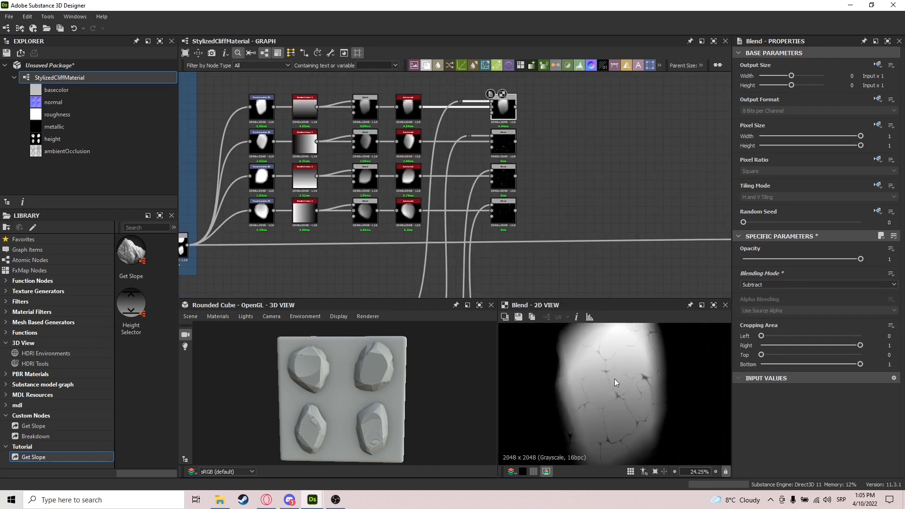
pyautogui.click(889, 259)
# Lower the Opacity of the second rock's crack Blend and set the third rock's crack Blend Opacity to 0.07.
pyautogui.click(488, 146)
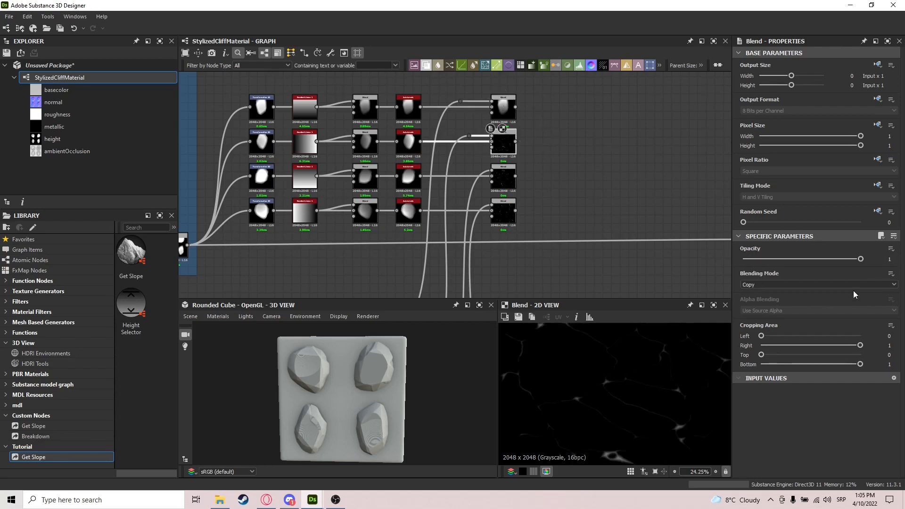
pyautogui.doubleClick(886, 260)
pyautogui.write('0')
pyautogui.press('Return')
pyautogui.click(507, 171)
pyautogui.doubleClick(885, 259)
pyautogui.write('.07')
pyautogui.press('Return')
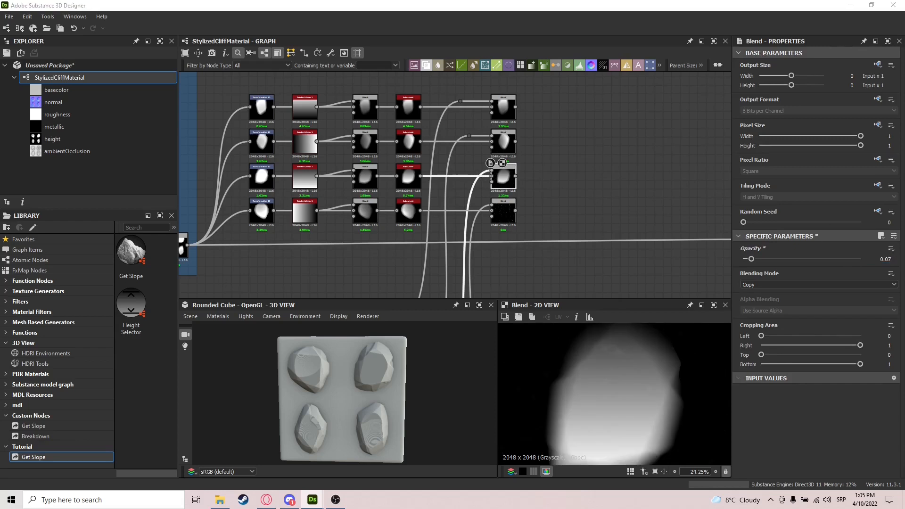
# Set the Opacity of the fourth rock's crack Blend to 0.02.
pyautogui.click(503, 211)
pyautogui.doubleClick(895, 259)
pyautogui.write('.02')
pyautogui.press('Return')
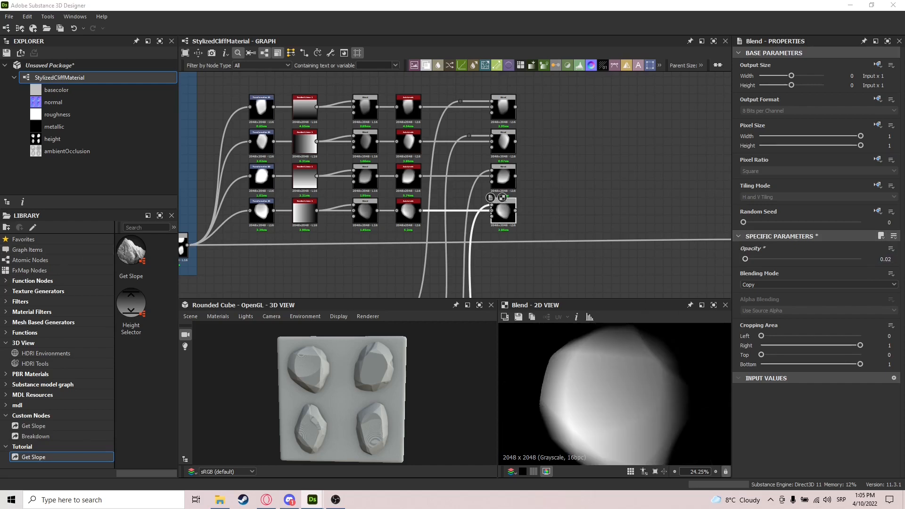
# Enclose the four rows of rock nodes, including their crack Blends, in a frame titled "Detailing The Shape".
pyautogui.press('f')
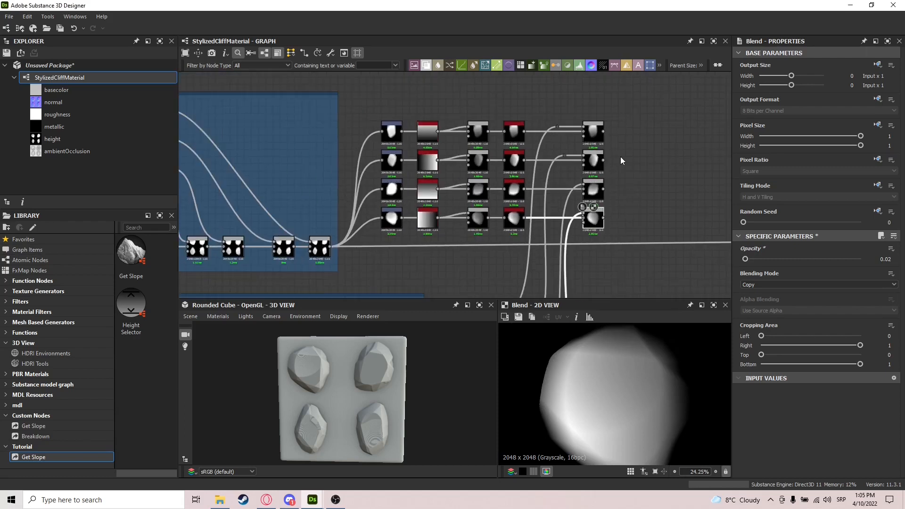
pyautogui.moveTo(624, 107); pyautogui.dragTo(357, 248)
pyautogui.press('space')
pyautogui.write('fr')
pyautogui.press('Return')
pyautogui.click(774, 101)
pyautogui.doubleClick(774, 101)
pyautogui.write('De')
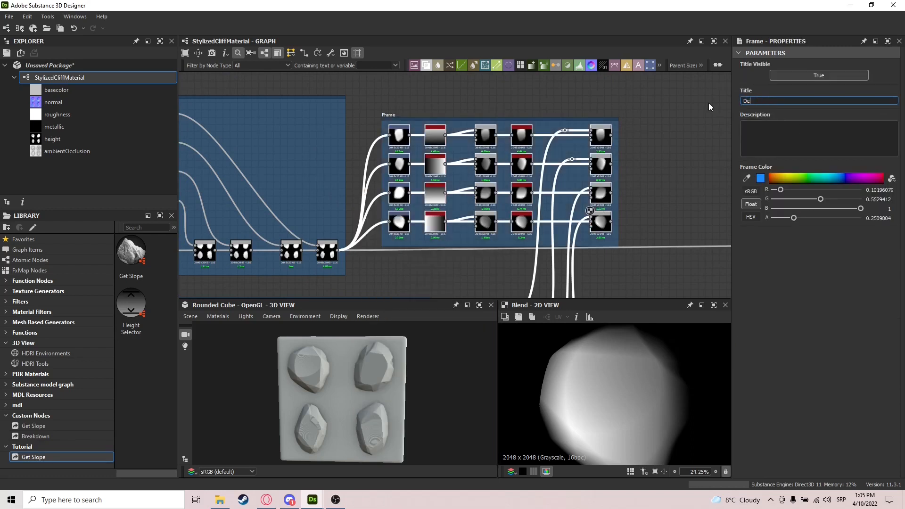
pyautogui.write('tailing The Shape')
pyautogui.press('Return')
pyautogui.click(634, 165)
# Add a Tile Sampler node in the empty graph area beyond the Detailing The Shape frame.
pyautogui.moveTo(666, 202); pyautogui.dragTo(639, 204, button='middle')
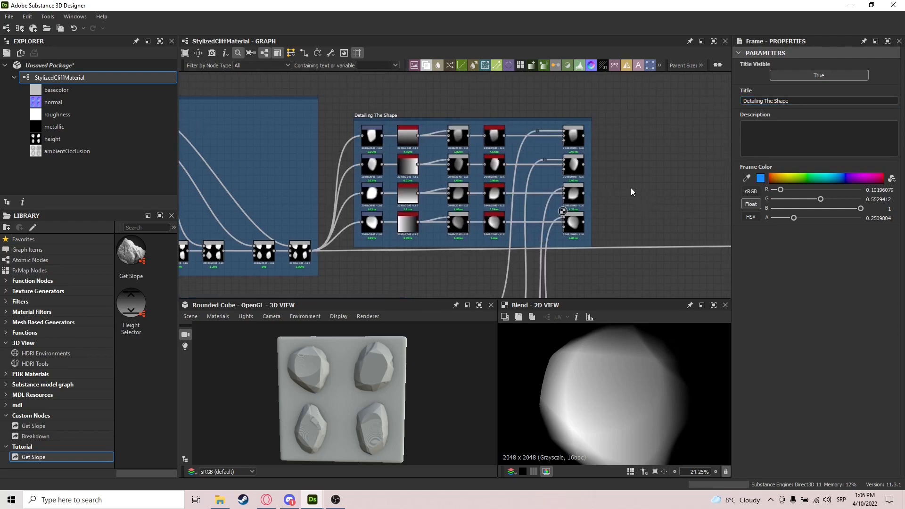
pyautogui.moveTo(636, 73); pyautogui.dragTo(584, 106, button='middle')
pyautogui.scroll(2, 565, 175)
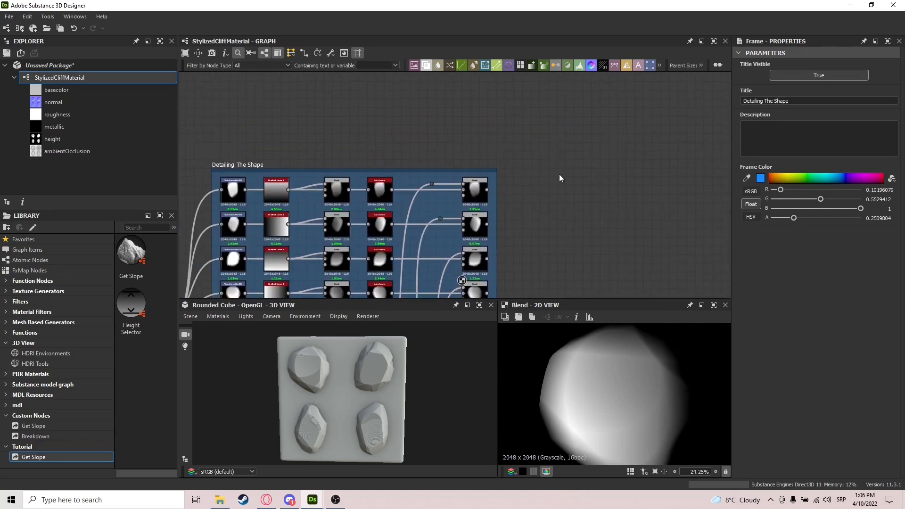
pyautogui.press('space')
pyautogui.write('tile sa')
pyautogui.press('Return')
pyautogui.moveTo(566, 168); pyautogui.dragTo(583, 164)
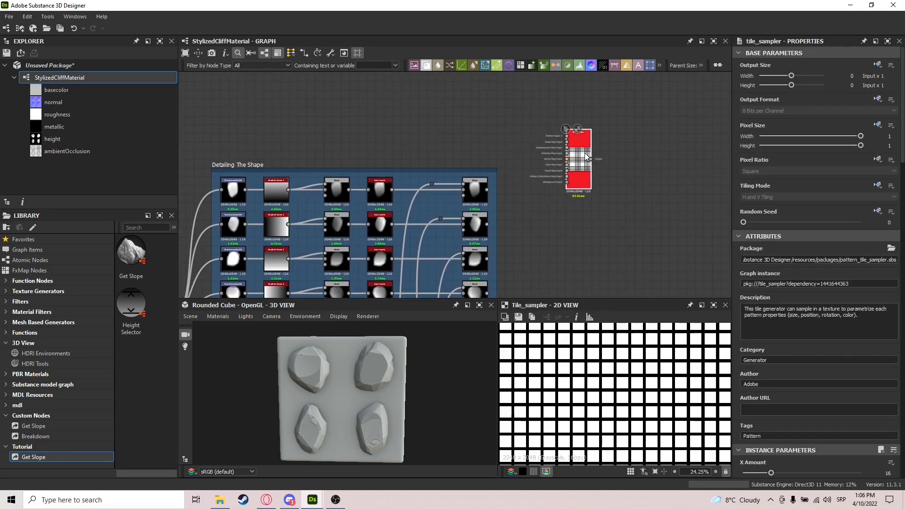
# Set the Tile Sampler's Pattern to Pattern Input and its Pattern Input Number to 4.
pyautogui.scroll(-5, 801, 391)
pyautogui.click(775, 282)
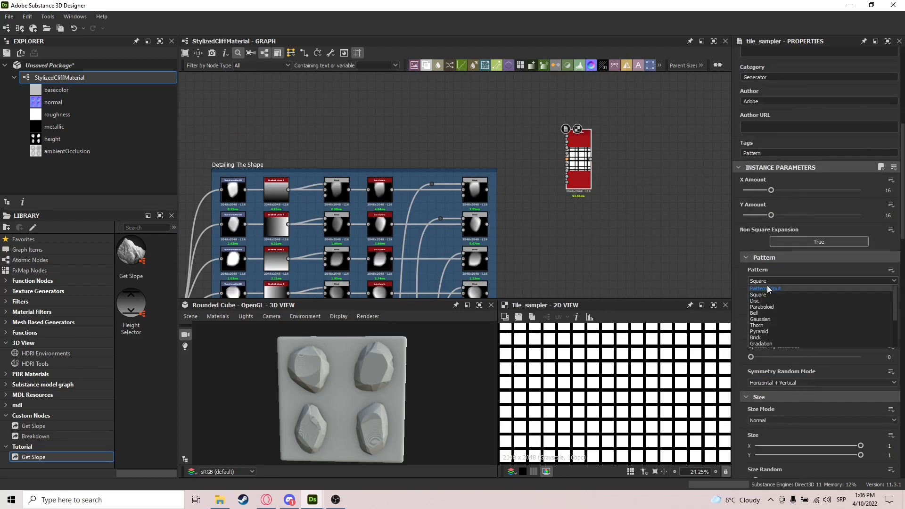
pyautogui.click(768, 290)
pyautogui.moveTo(769, 307); pyautogui.dragTo(816, 307)
# Connect the four rocks' crack Blend outputs to the Tile Sampler's four pattern inputs in order.
pyautogui.moveTo(487, 190); pyautogui.dragTo(567, 133)
pyautogui.moveTo(488, 224); pyautogui.dragTo(567, 139)
pyautogui.moveTo(488, 258); pyautogui.dragTo(567, 139)
pyautogui.moveTo(487, 293); pyautogui.dragTo(567, 145)
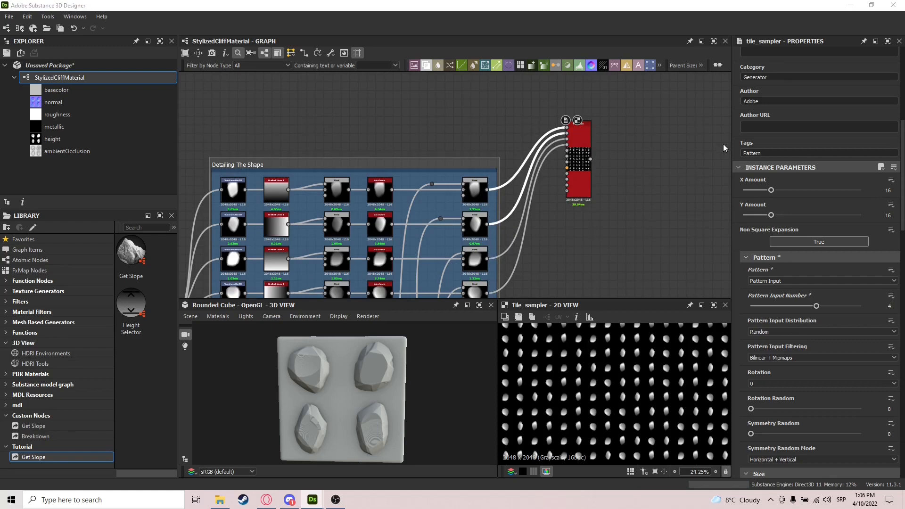
# Set both the X Amount and Y Amount of the Tile Sampler to 5.
pyautogui.click(579, 151)
pyautogui.doubleClick(877, 190)
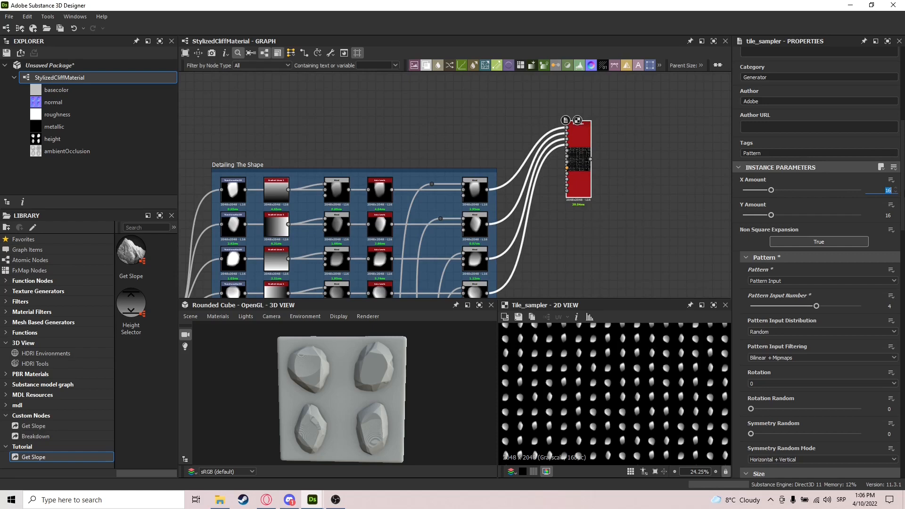
pyautogui.write('5')
pyautogui.press('Tab')
pyautogui.write('5')
pyautogui.press('Return')
pyautogui.scroll(-3, 611, 381)
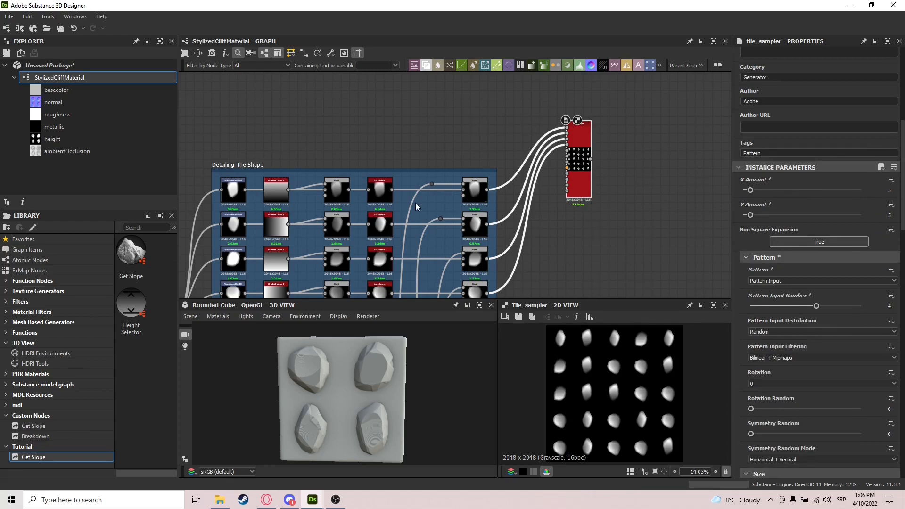
# Set the Tile Sampler's Size to 1.5 in X and Y, with Size Random 0.18 in X and 0.43 in Y.
pyautogui.scroll(-3, 797, 259)
pyautogui.doubleClick(888, 353)
pyautogui.write('1.5')
pyautogui.press('Tab')
pyautogui.write('1.')
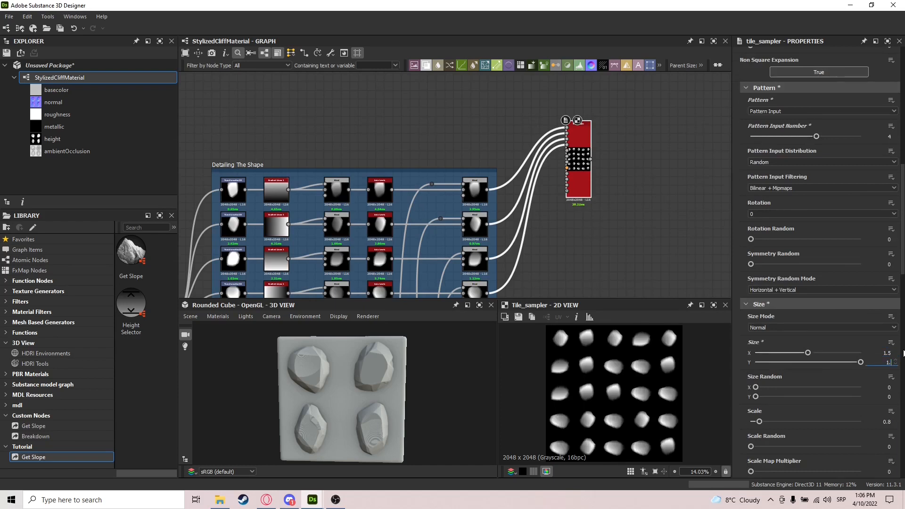
pyautogui.write('5')
pyautogui.press('Return')
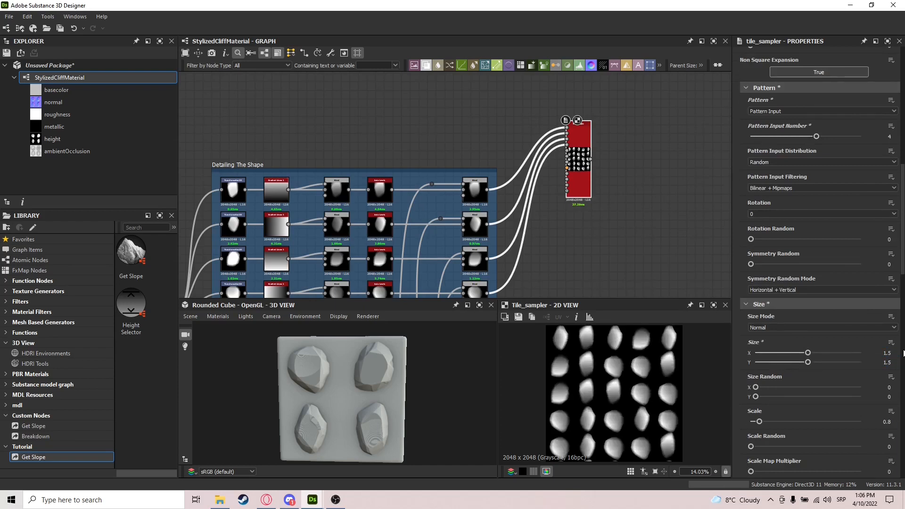
pyautogui.moveTo(767, 387); pyautogui.dragTo(773, 386)
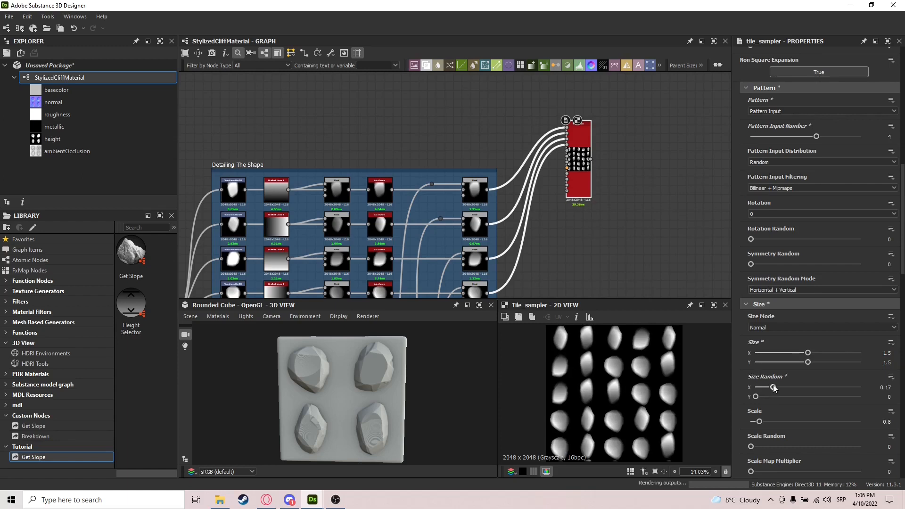
pyautogui.moveTo(769, 397); pyautogui.dragTo(800, 397)
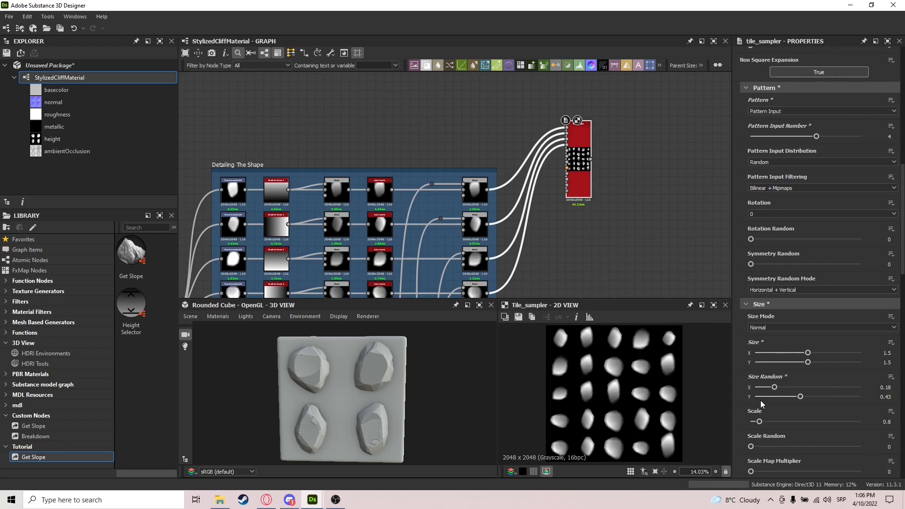
# Set the Tile Sampler's Scale to 2.7 and its Scale Random to 0.49.
pyautogui.doubleClick(886, 421)
pyautogui.write('2.7')
pyautogui.press('Return')
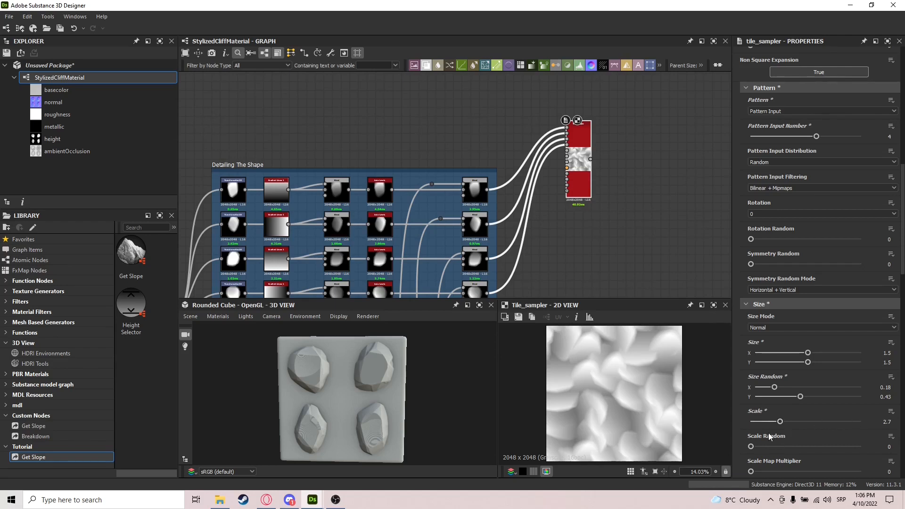
pyautogui.moveTo(777, 446); pyautogui.dragTo(804, 449)
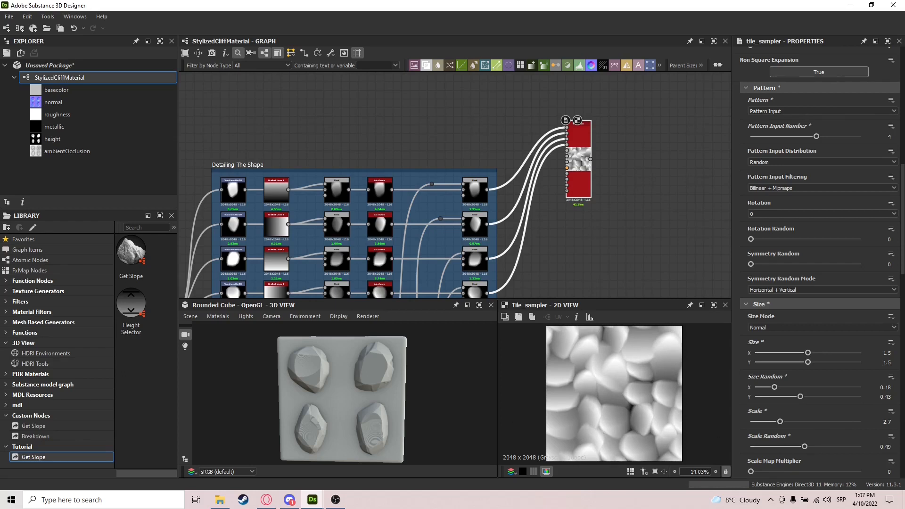
# Set the Tile Sampler's Position Random to 4.53 and Offset to 0.79, and try out Rotation Random, returning it to 0.
pyautogui.scroll(-4, 852, 435)
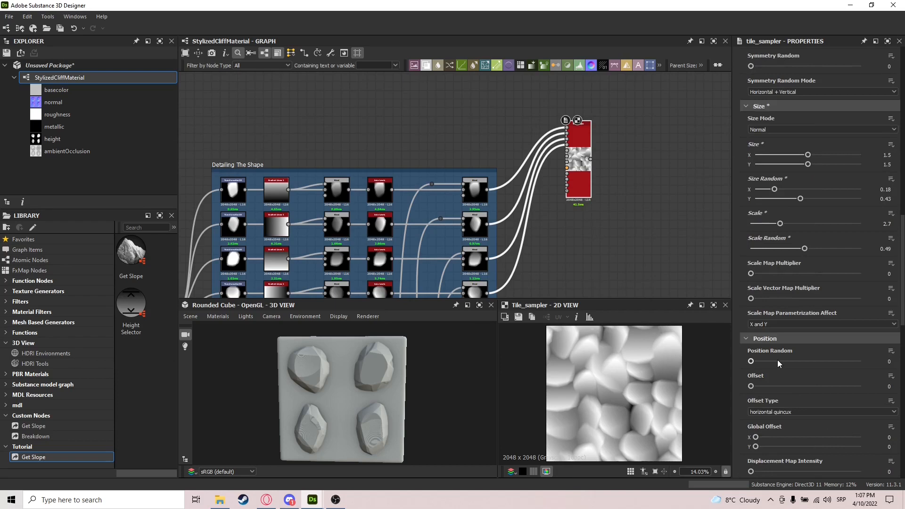
pyautogui.moveTo(777, 360); pyautogui.dragTo(838, 389)
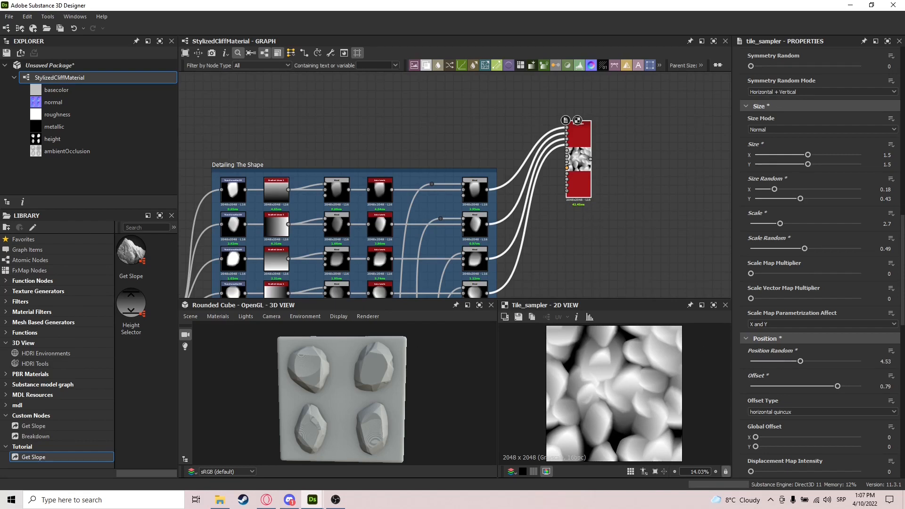
pyautogui.scroll(-8, 820, 362)
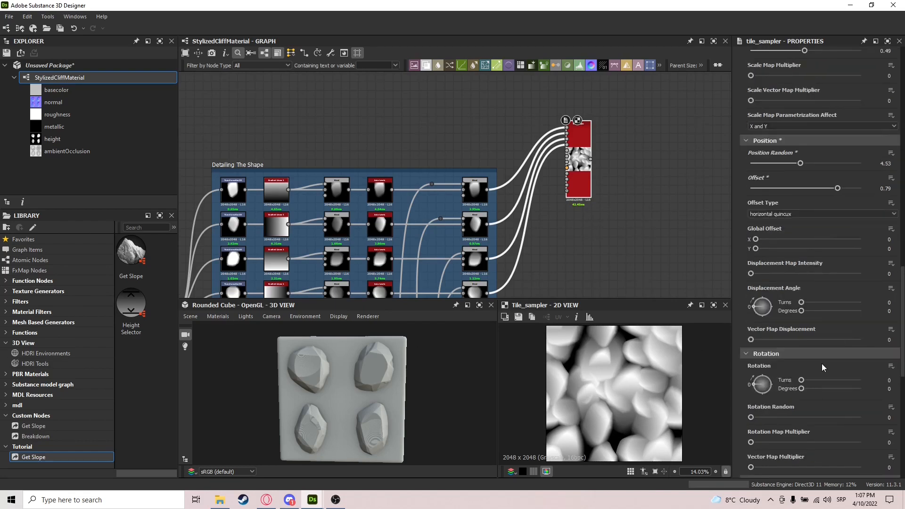
pyautogui.moveTo(769, 275); pyautogui.dragTo(645, 275)
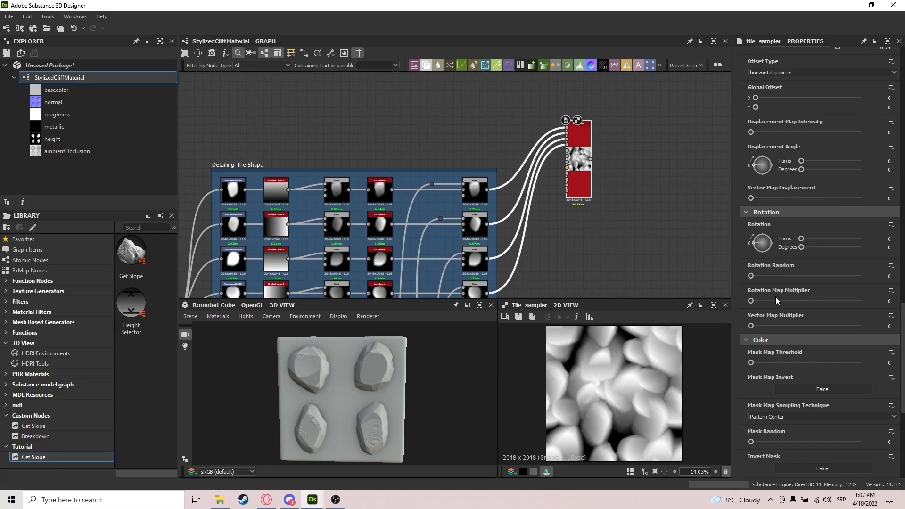
# Set the Tile Sampler's Color Random to 0.3.
pyautogui.scroll(-8, 843, 346)
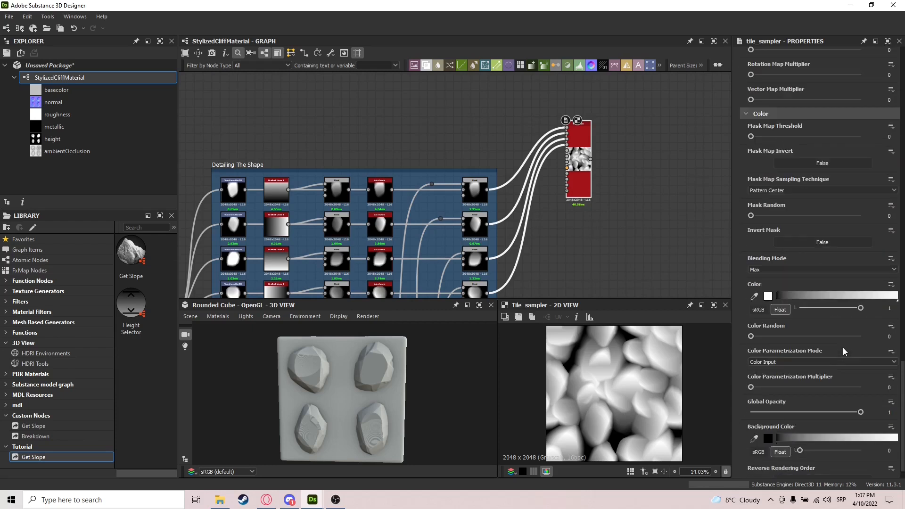
pyautogui.moveTo(884, 336); pyautogui.dragTo(898, 336)
pyautogui.write('0.3')
pyautogui.press('Return')
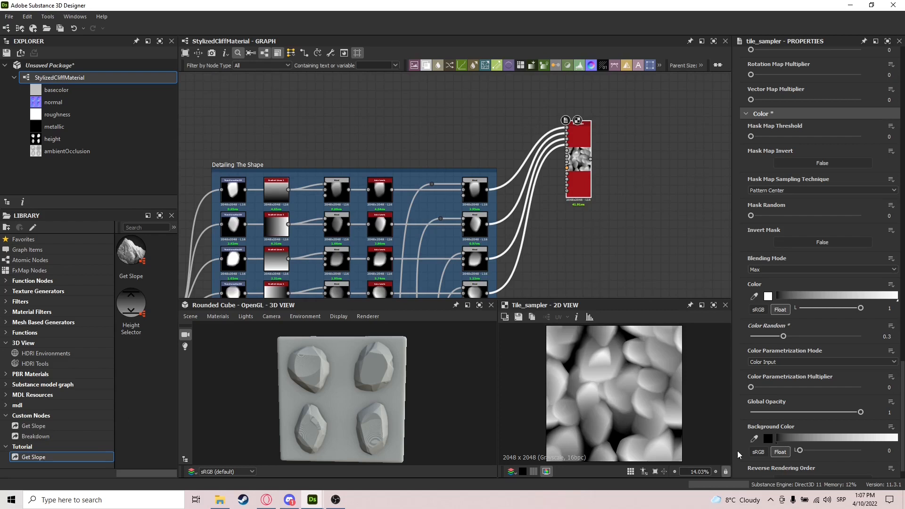
pyautogui.scroll(-1, 789, 409)
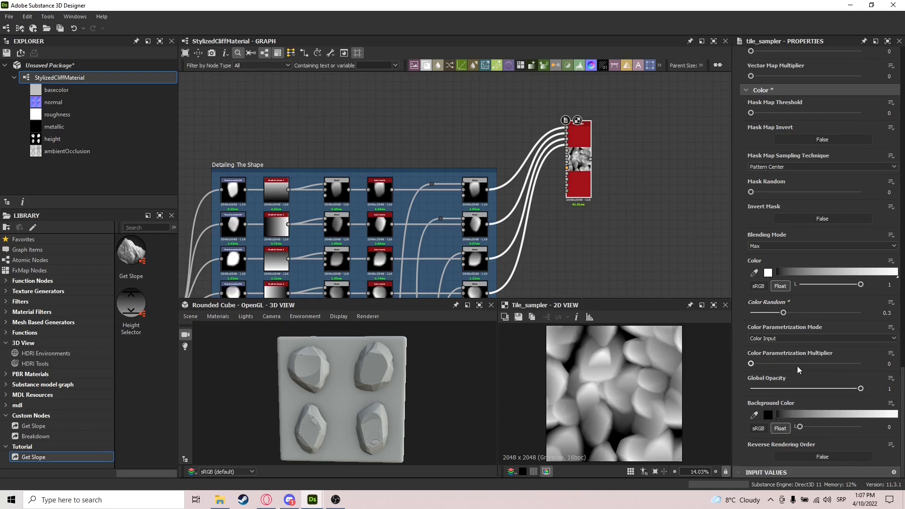
pyautogui.scroll(3, 779, 437)
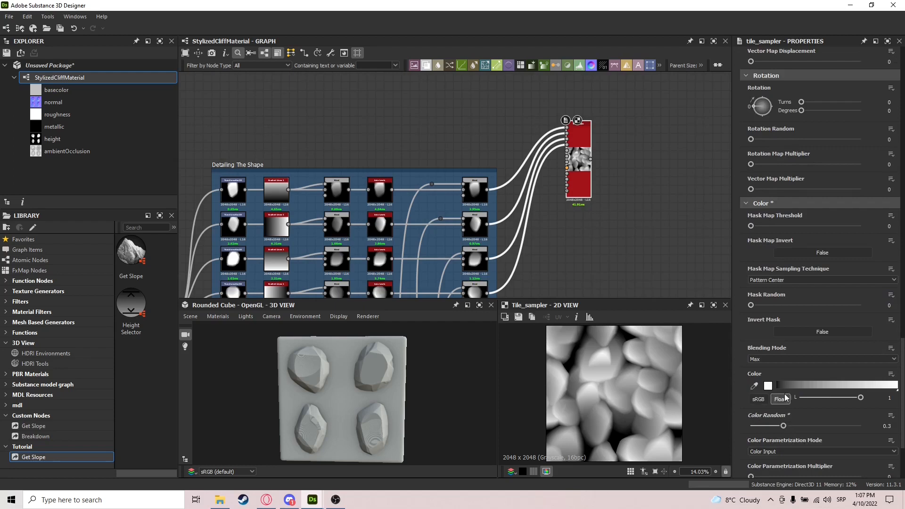